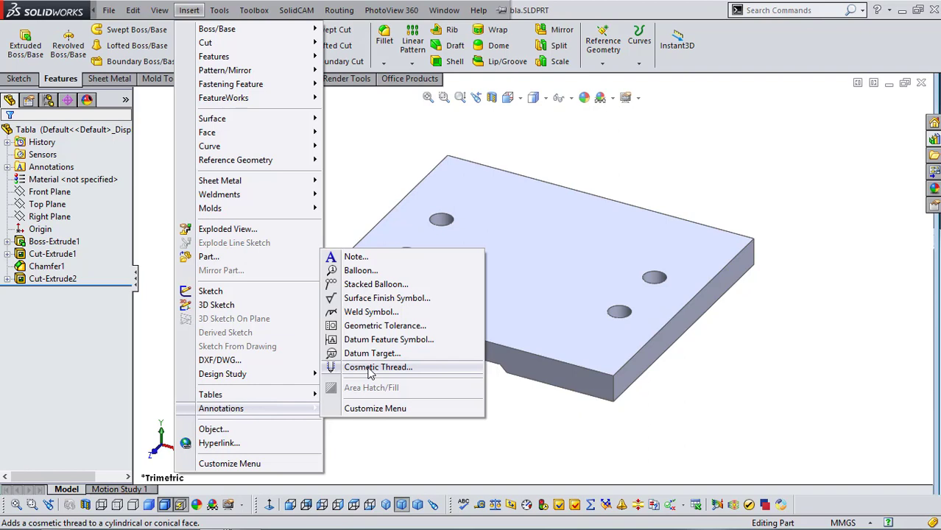
- Add cosmetic threads with an 18 mm diameter to the upper edges of all four plate holes
left_click(370, 367)
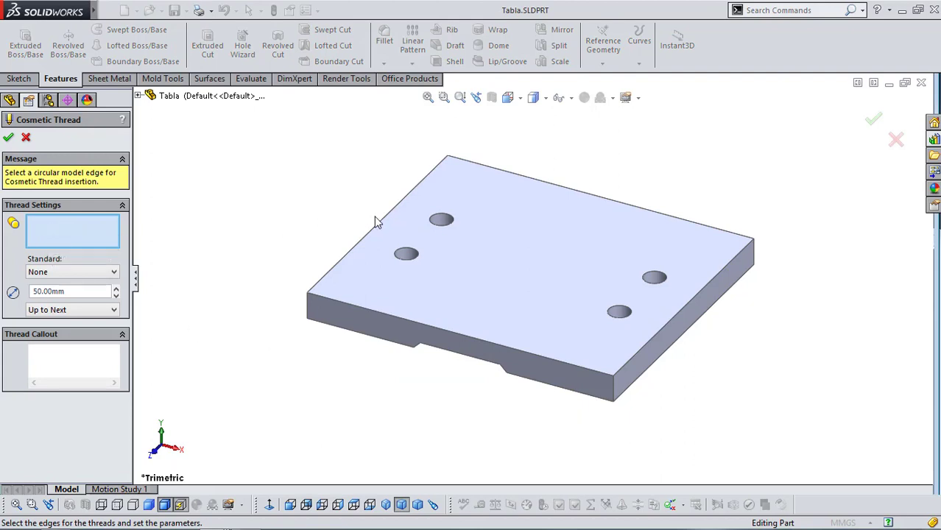
left_click(435, 220)
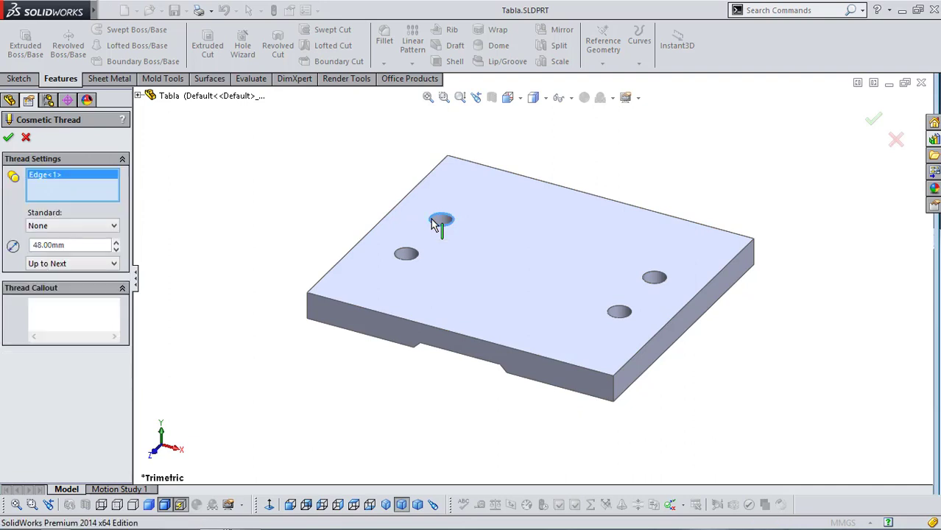
left_click(409, 254)
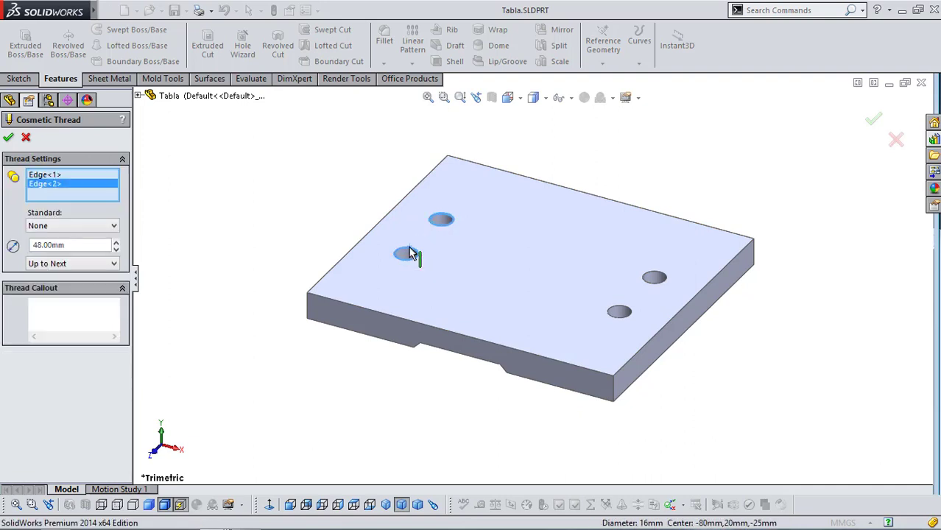
left_click(617, 312)
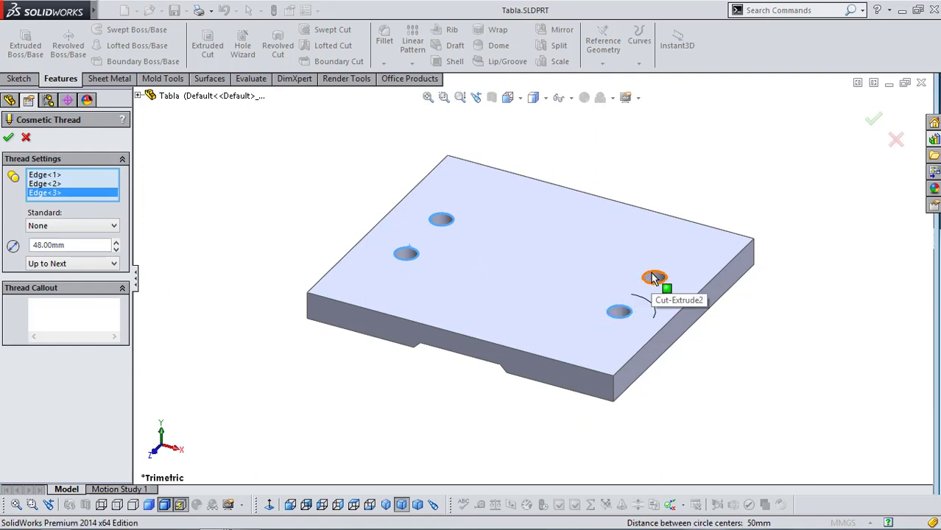
left_click(654, 279)
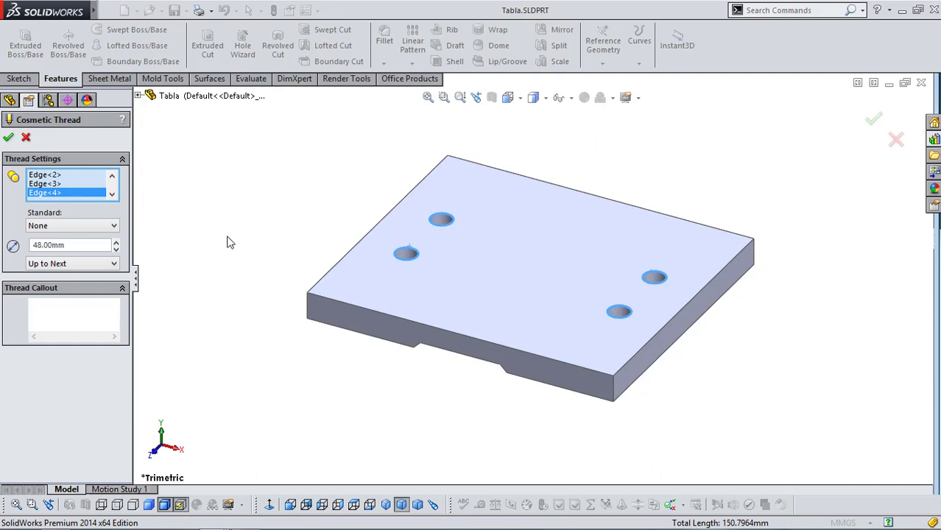
double_click(87, 246)
type("18")
left_click(9, 138)
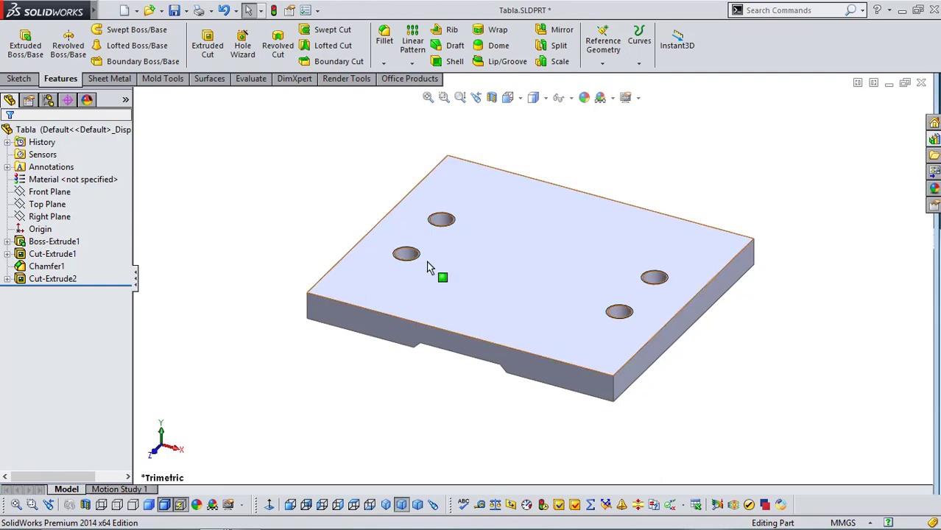
- Examine the cosmetic threads on the holes close up in the Top and Trimetric views
scroll(431, 267, "down", 3)
scroll(430, 266, "down", 5)
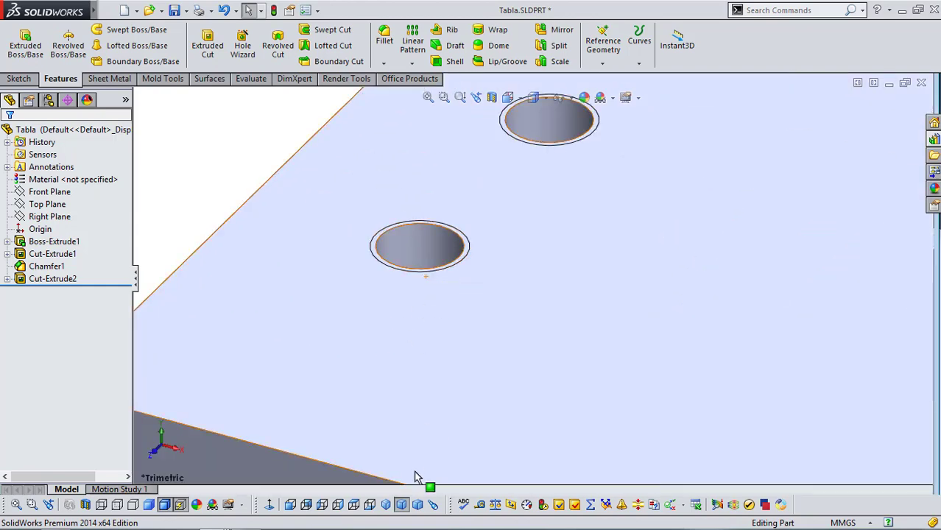
left_click(356, 507)
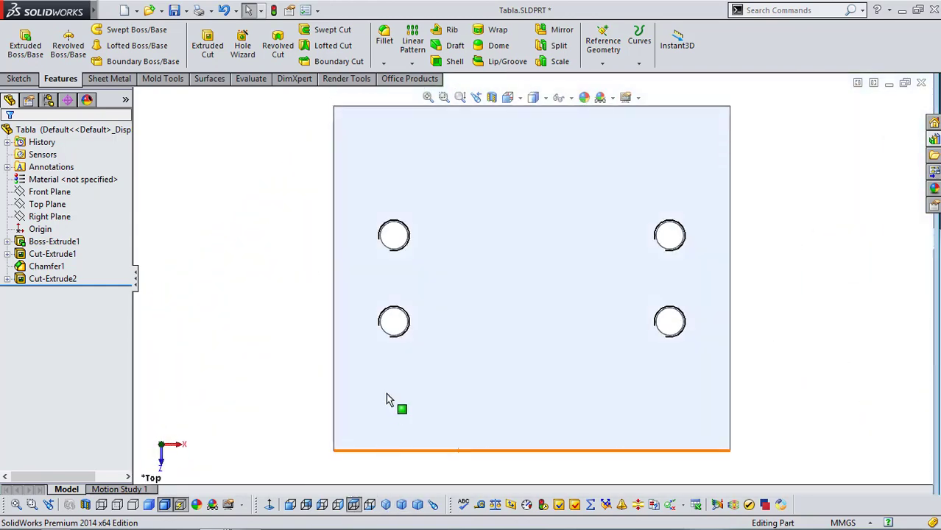
scroll(395, 336, "down", 5)
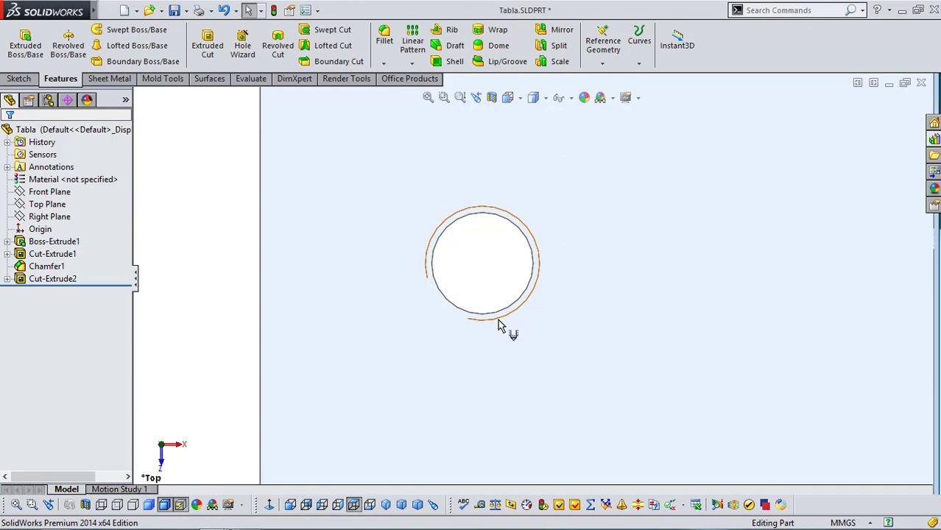
scroll(498, 327, "up", 3)
scroll(555, 305, "up", 2)
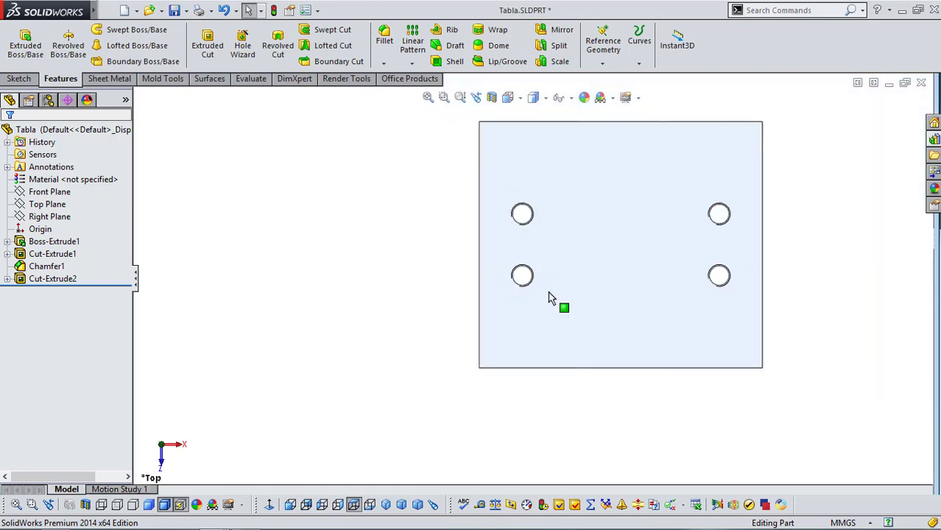
scroll(557, 240, "down", 3)
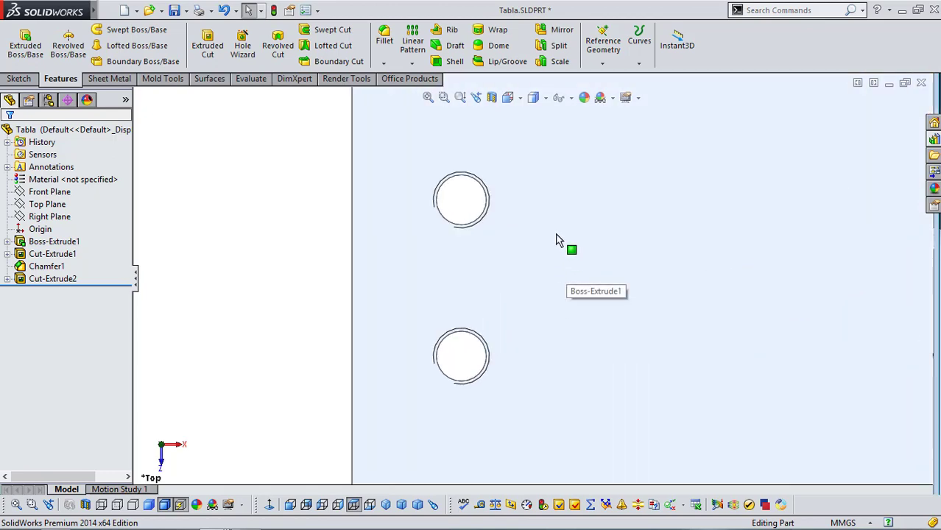
left_click(483, 377)
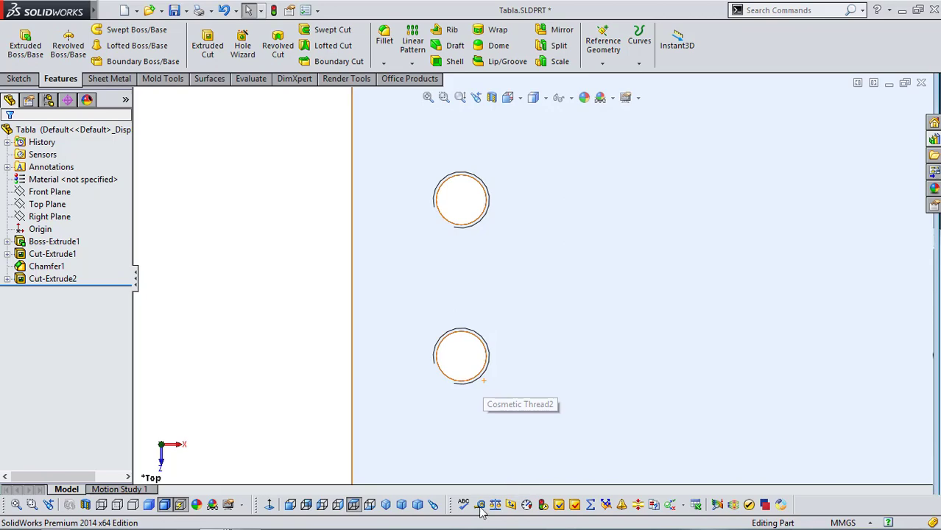
left_click(404, 512)
scroll(435, 267, "down", 5)
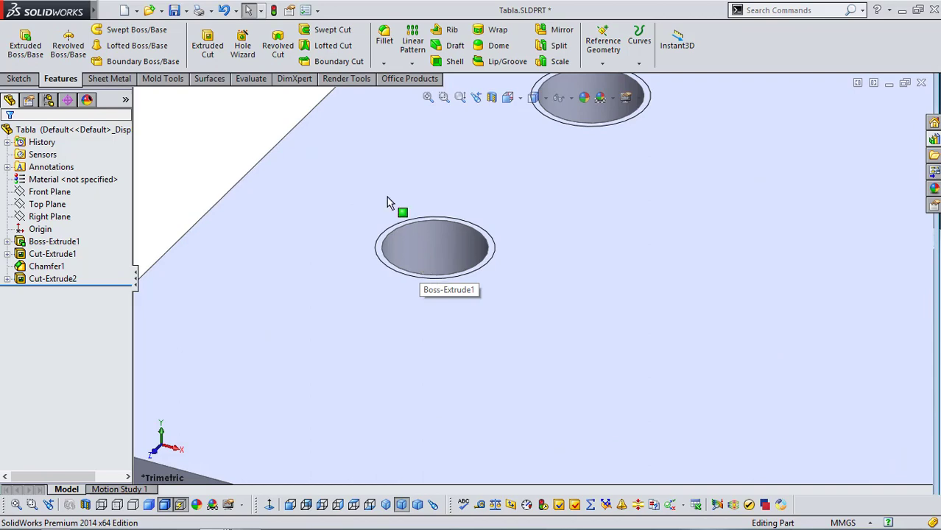
- Enable the display of shaded cosmetic threads in the part's detailing properties
left_click(306, 14)
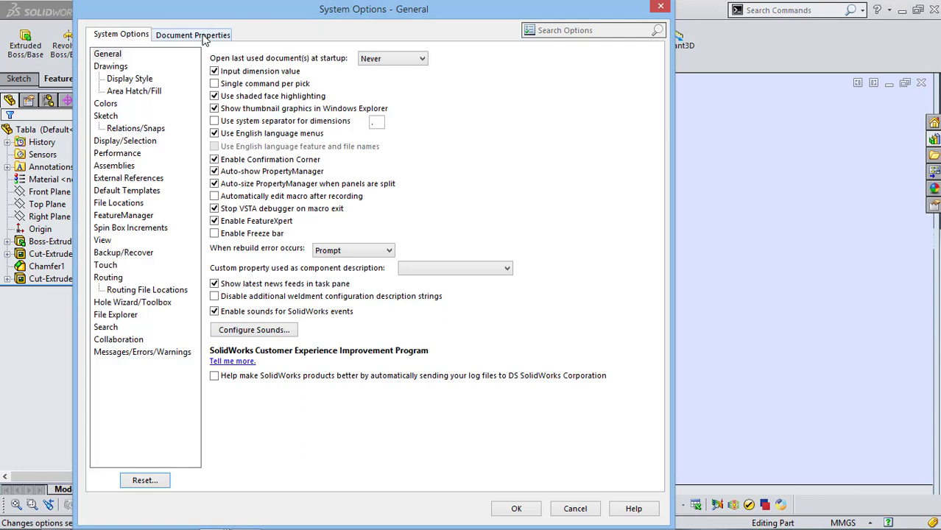
left_click(205, 39)
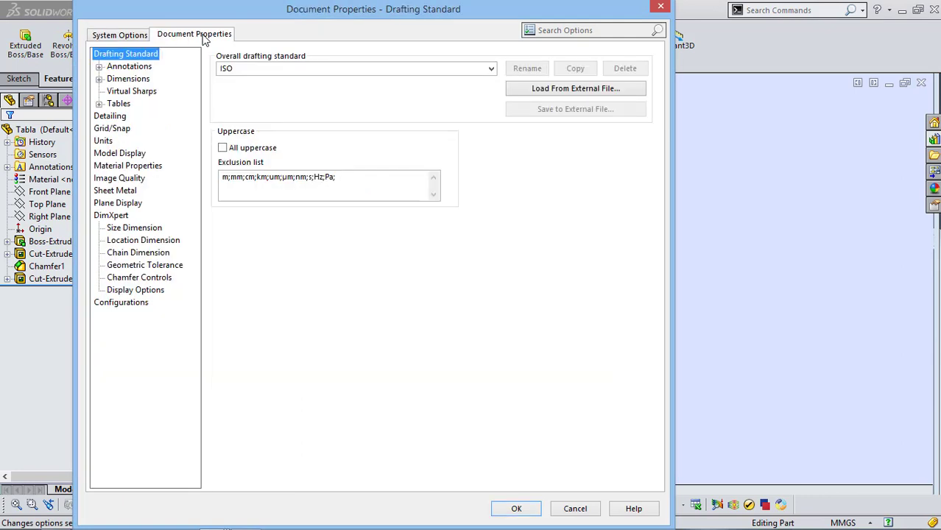
left_click(110, 117)
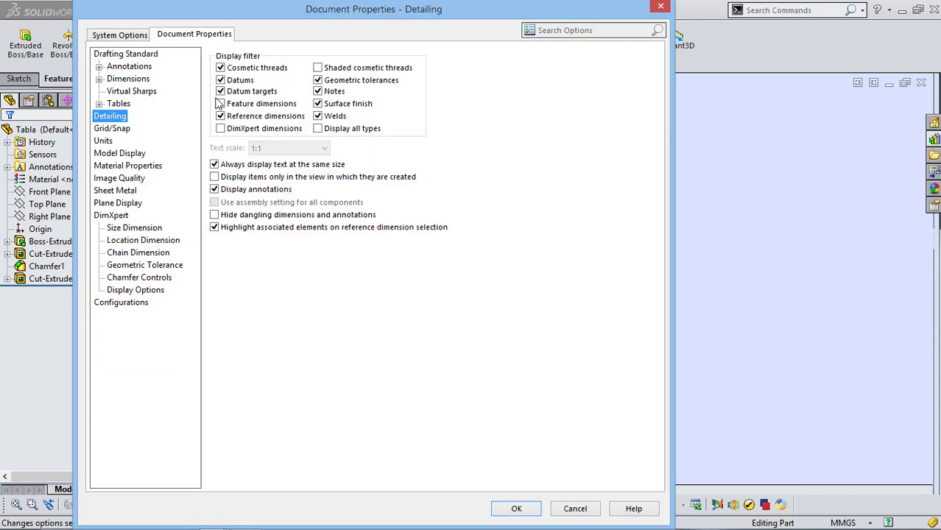
left_click(318, 67)
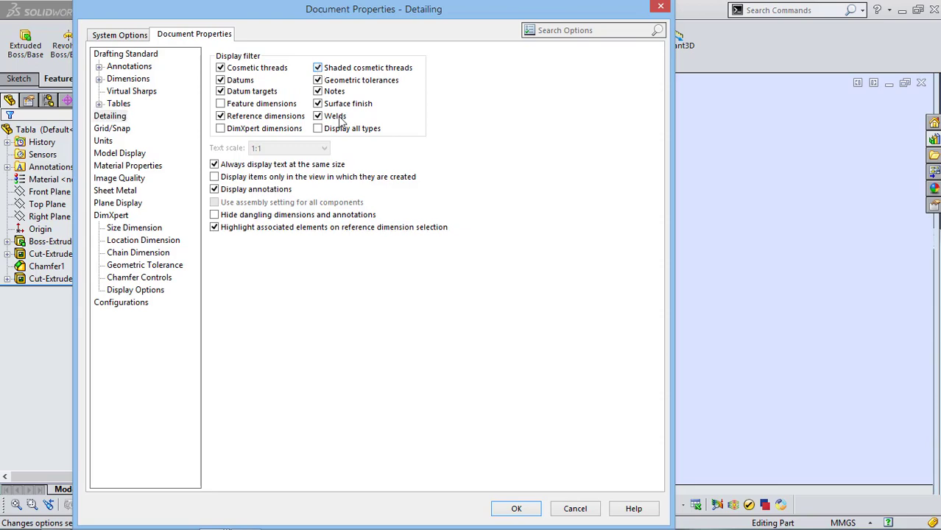
left_click(517, 508)
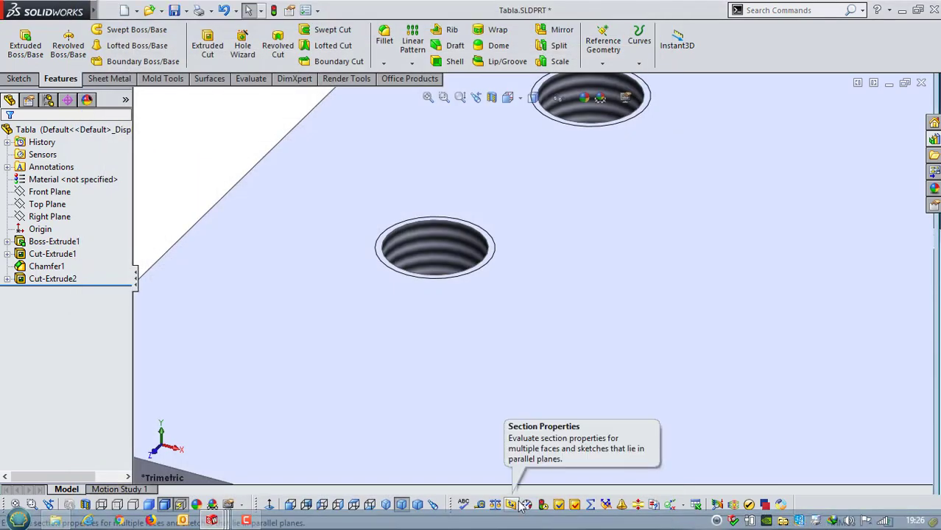
- Show the whole plate in the Isometric view and save the part
key("f")
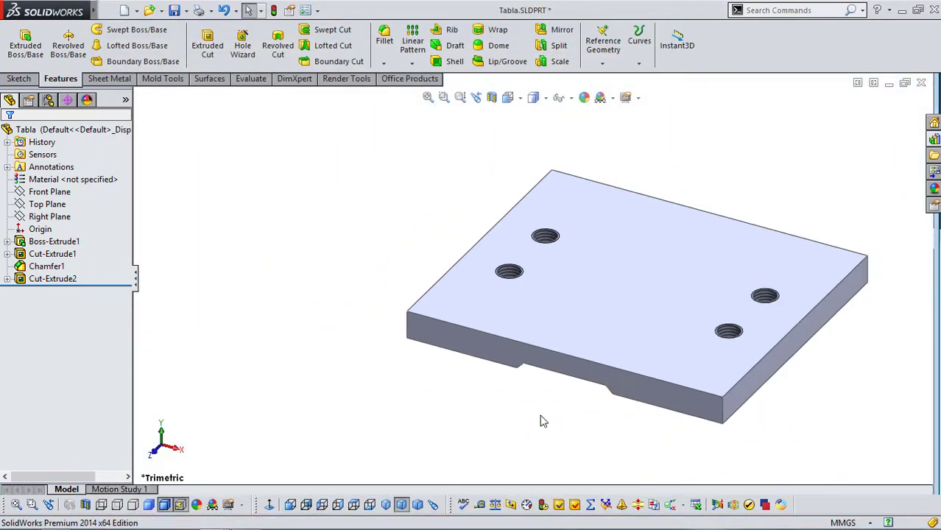
left_click(385, 505)
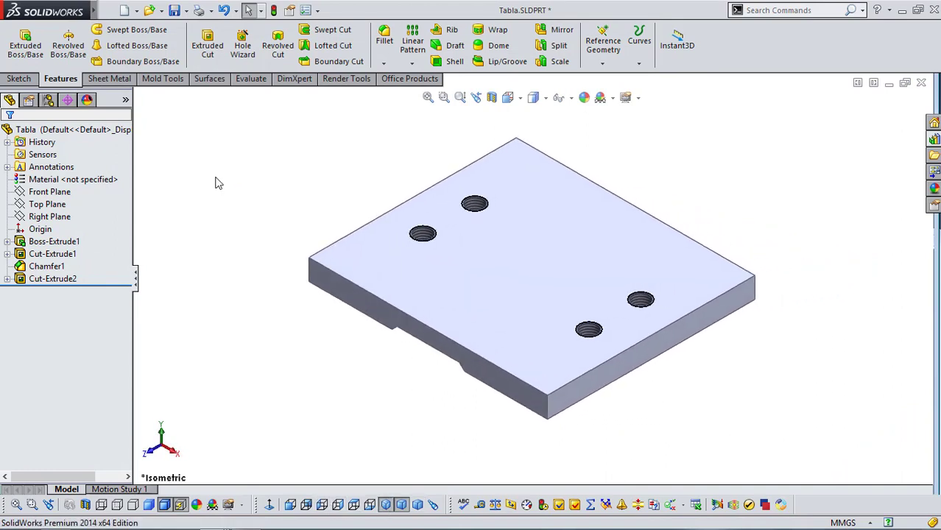
left_click(175, 10)
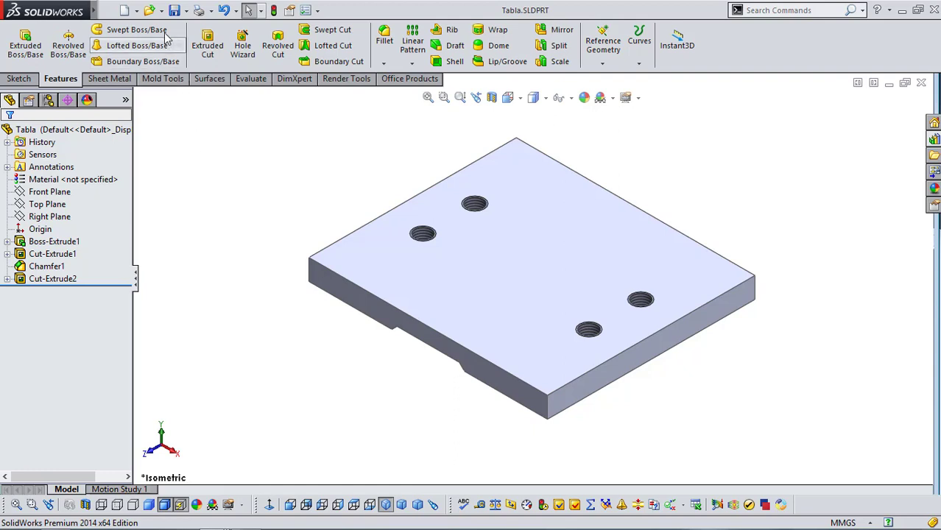
- Create a new assembly document
left_click(124, 10)
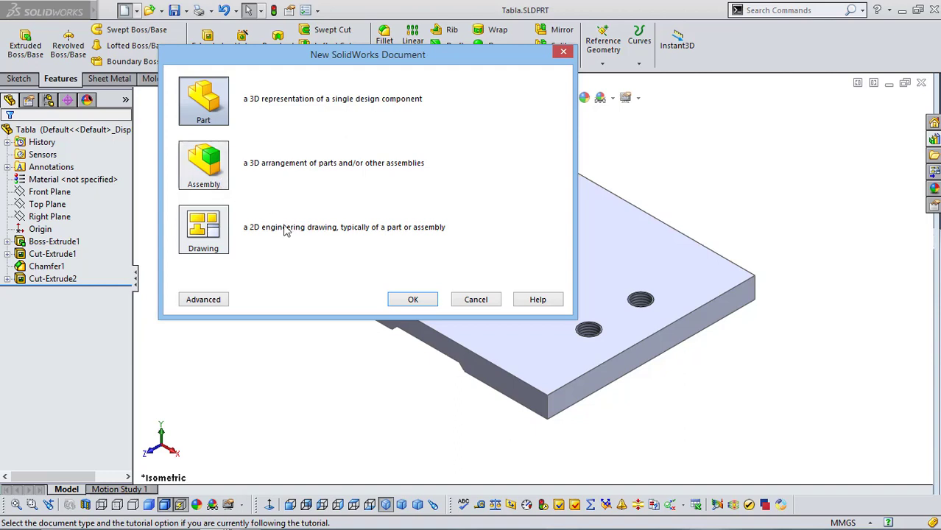
left_click(226, 186)
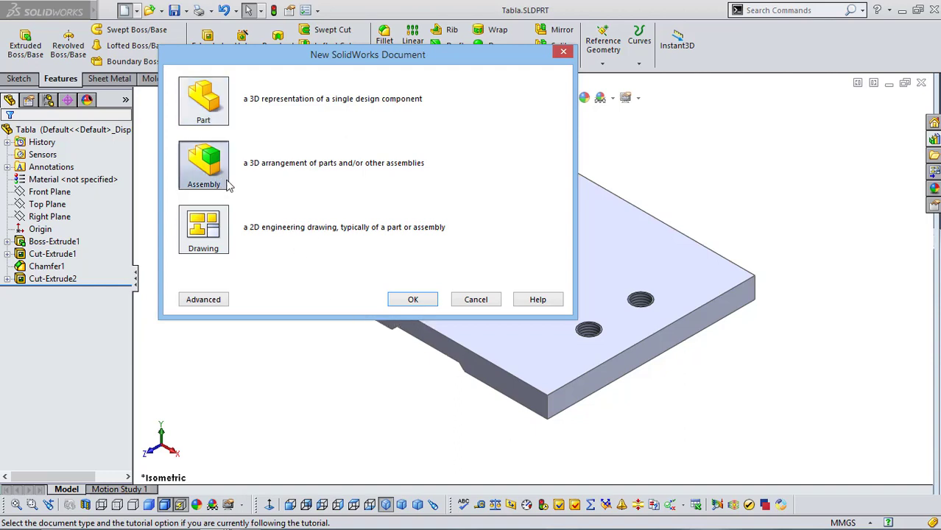
left_click(414, 302)
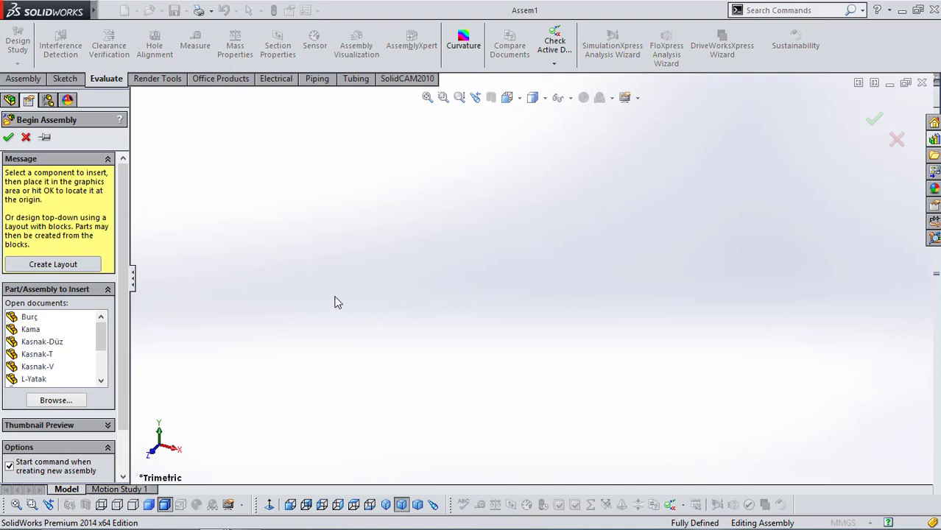
- Insert the open part Tabla into the assembly as its first component
scroll(125, 211, "down", 2)
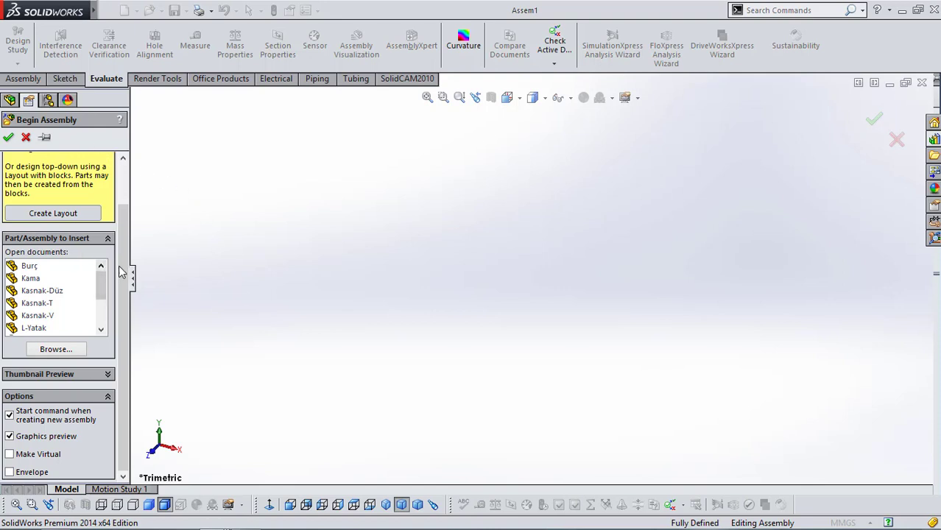
scroll(125, 253, "up", 2)
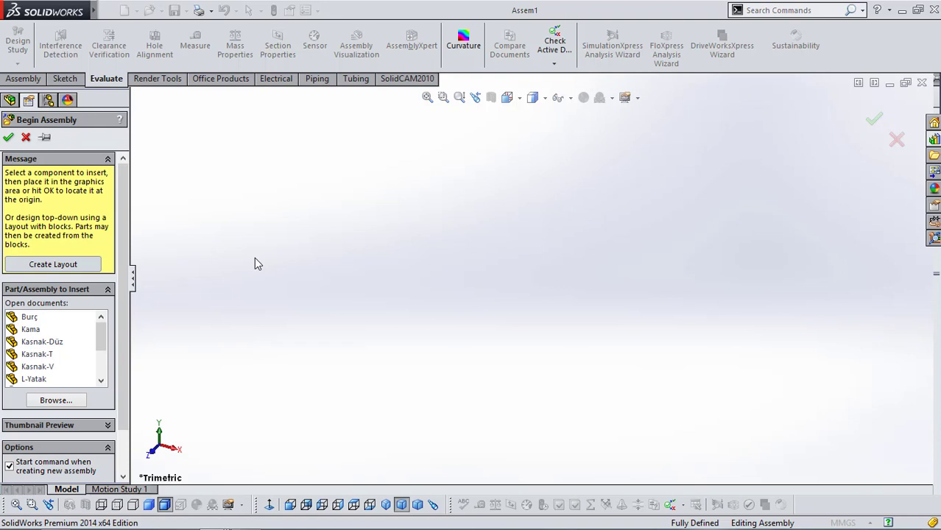
mouse_move(104, 345)
left_mouse_down()
mouse_move(107, 383)
mouse_move(114, 330)
left_mouse_up()
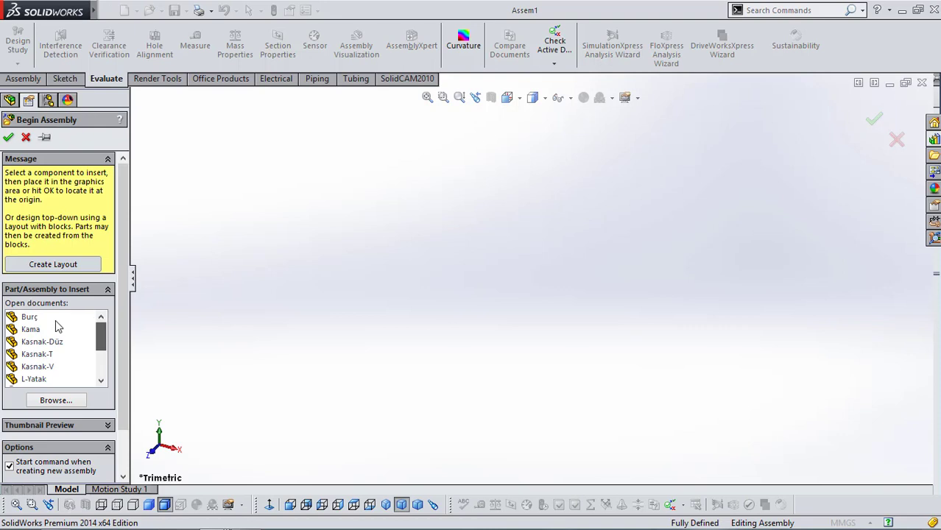
scroll(74, 330, "down", 2)
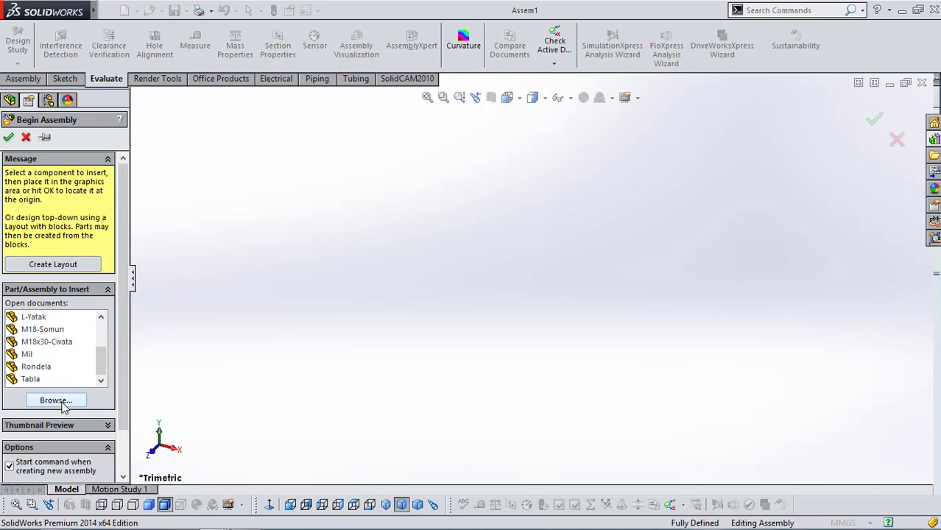
scroll(103, 377, "up", 2)
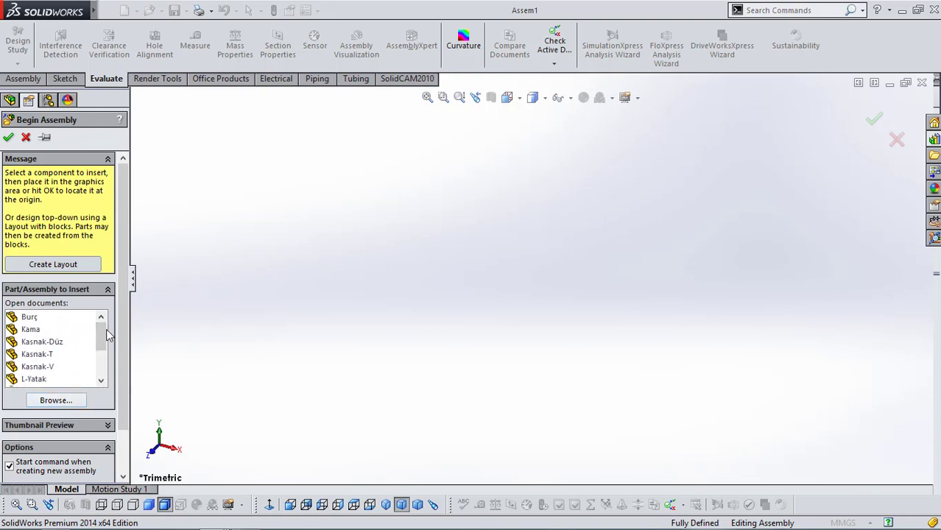
left_click_drag(102, 347, 105, 373)
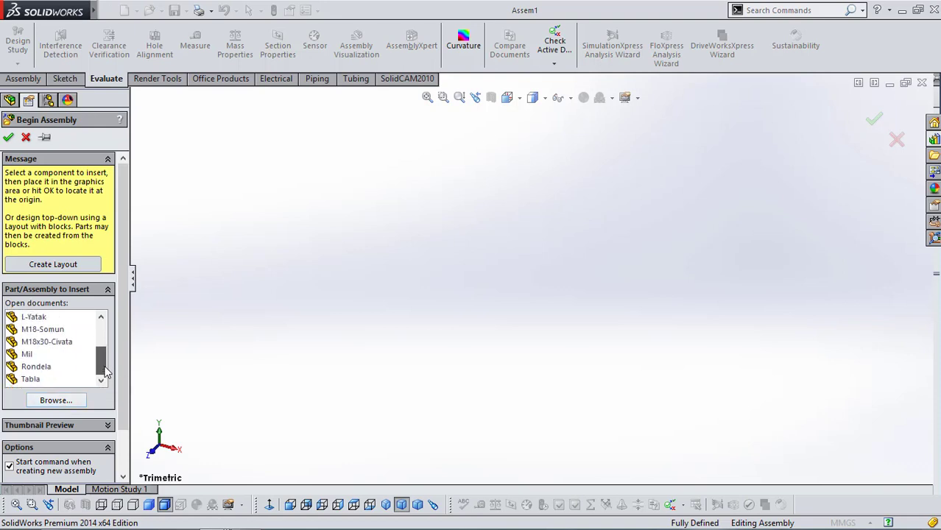
left_click(34, 380)
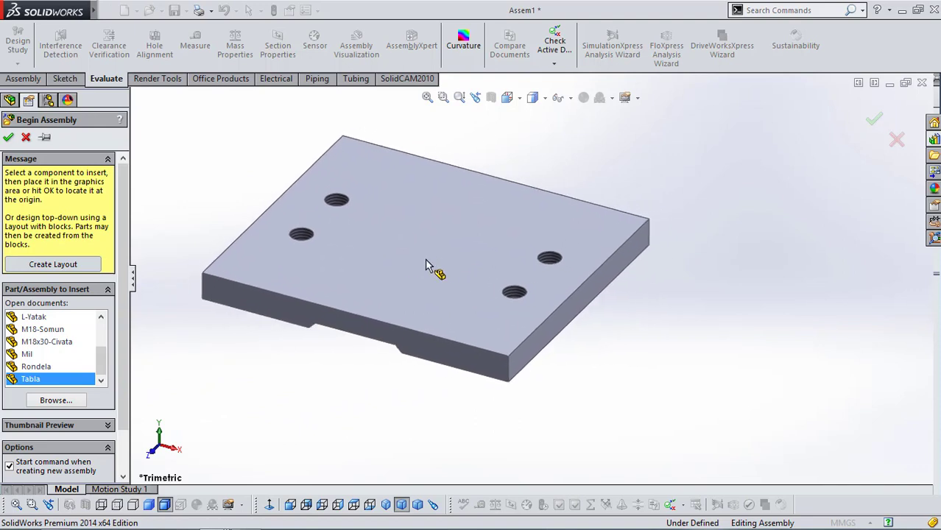
left_click(524, 255)
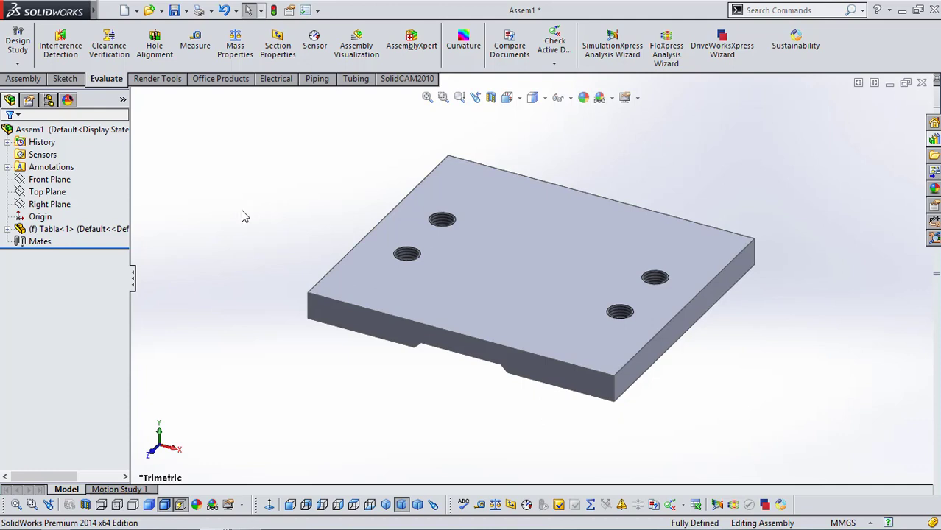
- Inspect the Tabla component's feature tree, highlighting its hole cut and Top Plane in the model
left_click(7, 229)
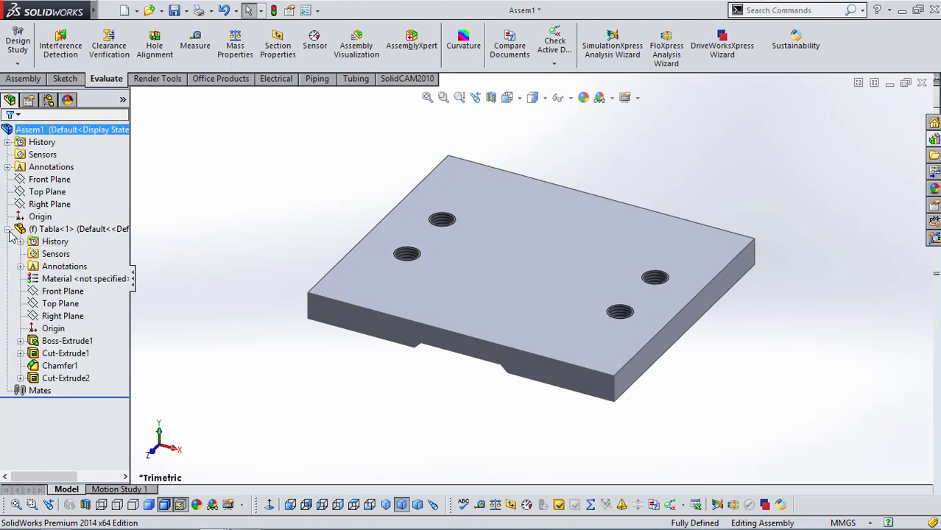
left_click(69, 379)
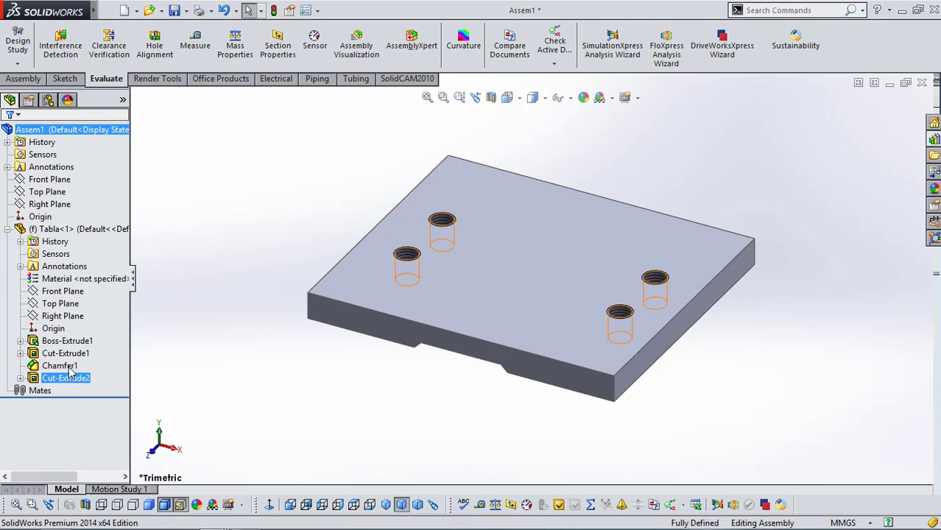
left_click(67, 301)
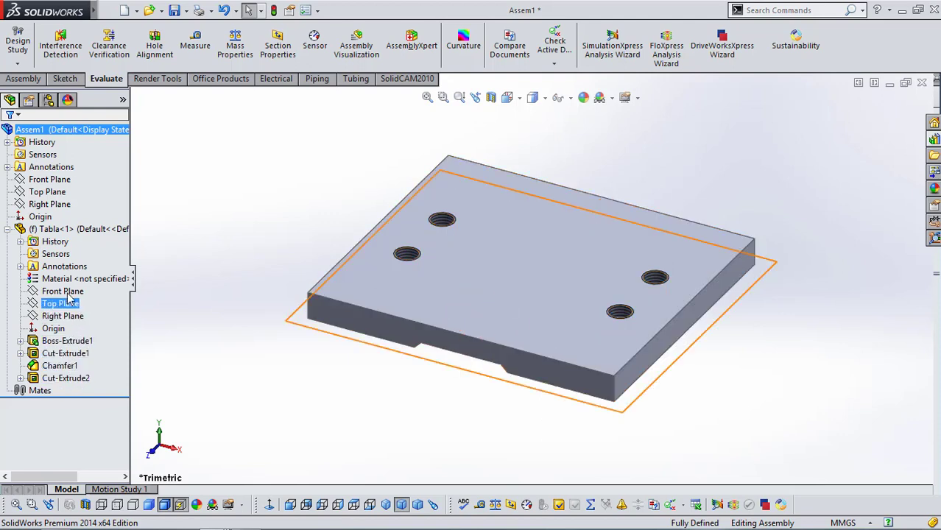
- Collapse the Tabla component's feature tree and save the assembly as YataklanmışKasnak-Montajı
left_click(7, 229)
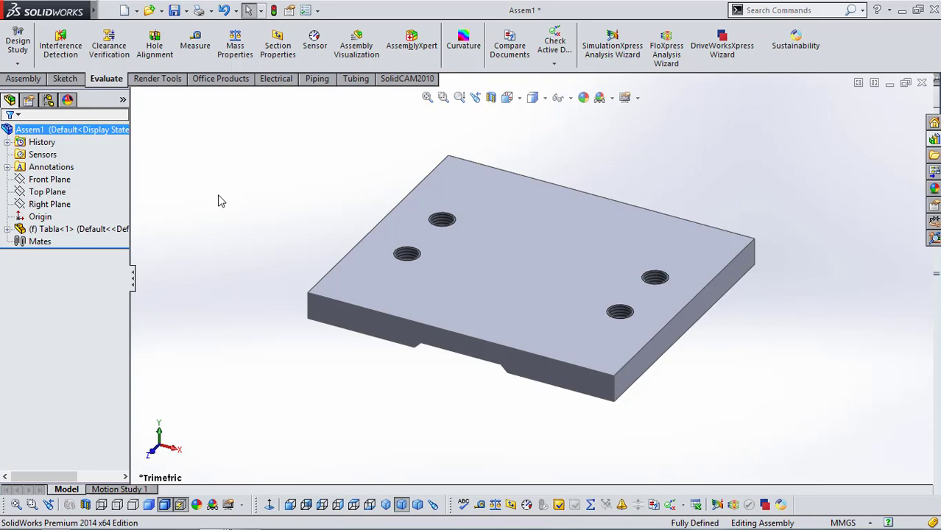
left_click(174, 10)
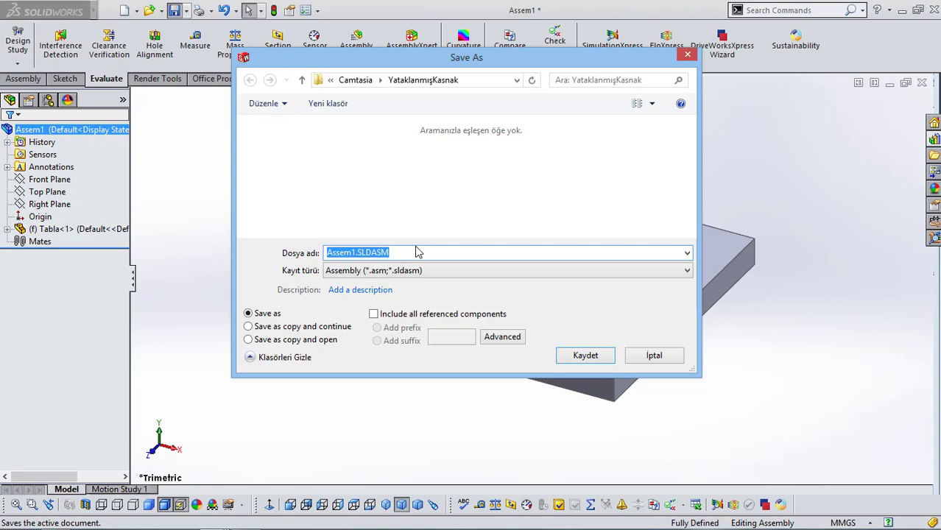
type("Ya")
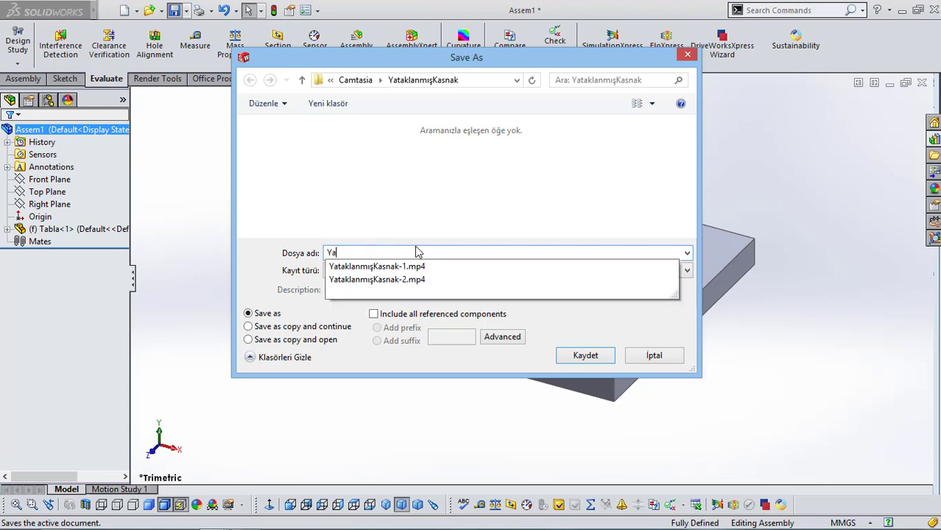
type("takla")
type("nmış")
type("Kasnak")
type("-")
type("Mor")
type("tajı")
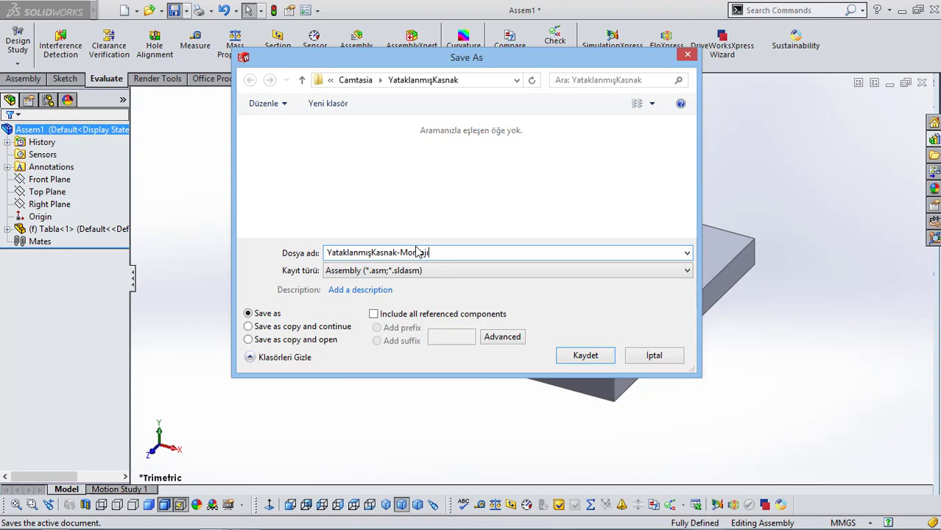
left_click(579, 357)
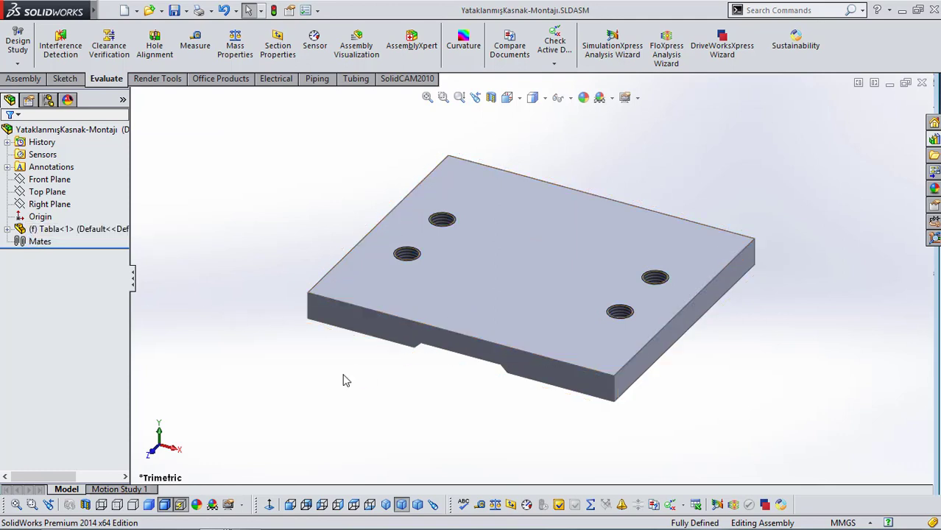
- Change the assembly's scene to a plain white background
left_click_drag(552, 311, 565, 312)
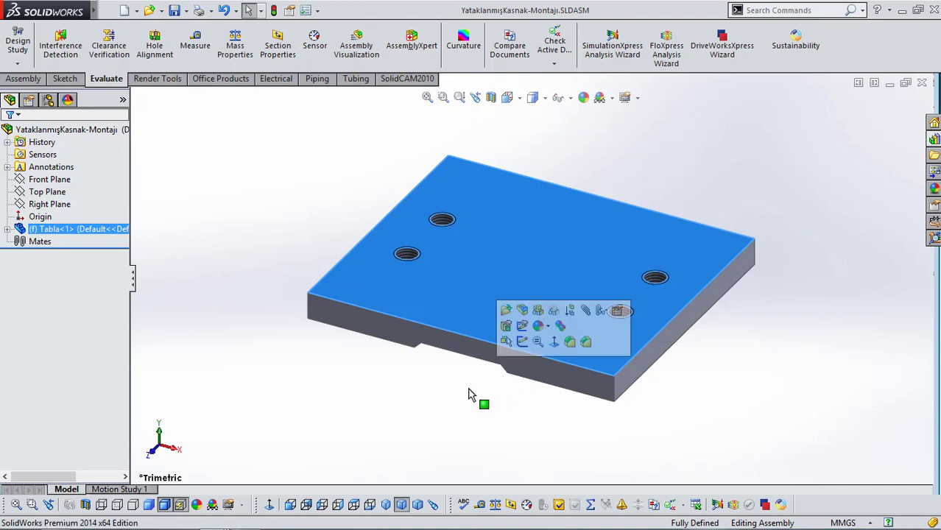
left_click(471, 395)
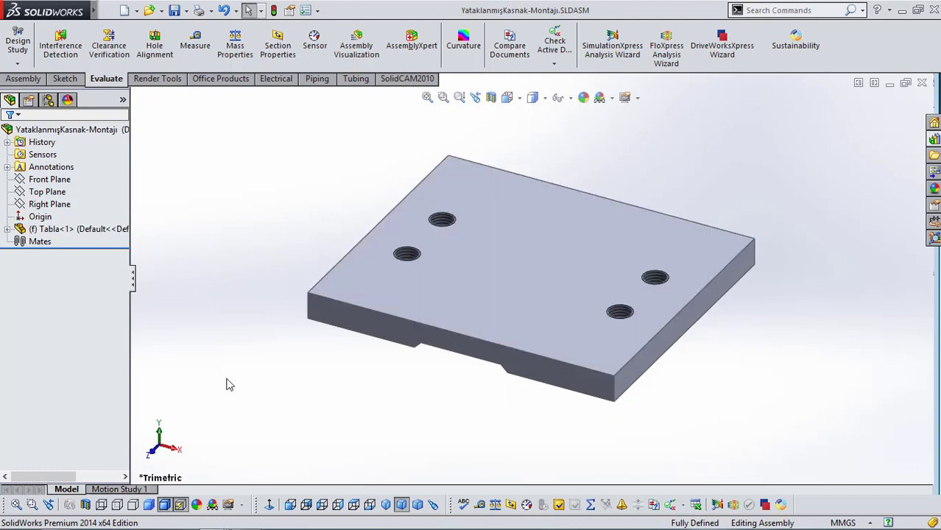
scroll(565, 312, "up", 3)
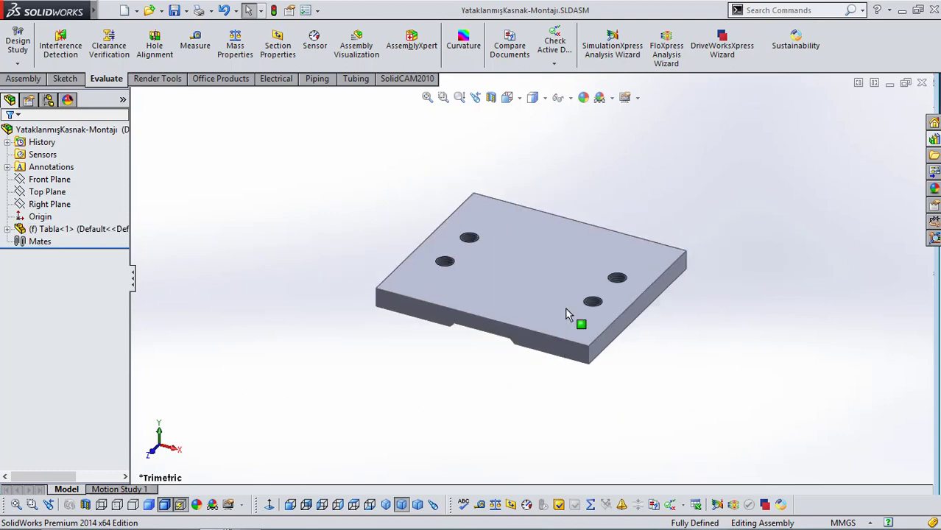
scroll(567, 307, "down", 3)
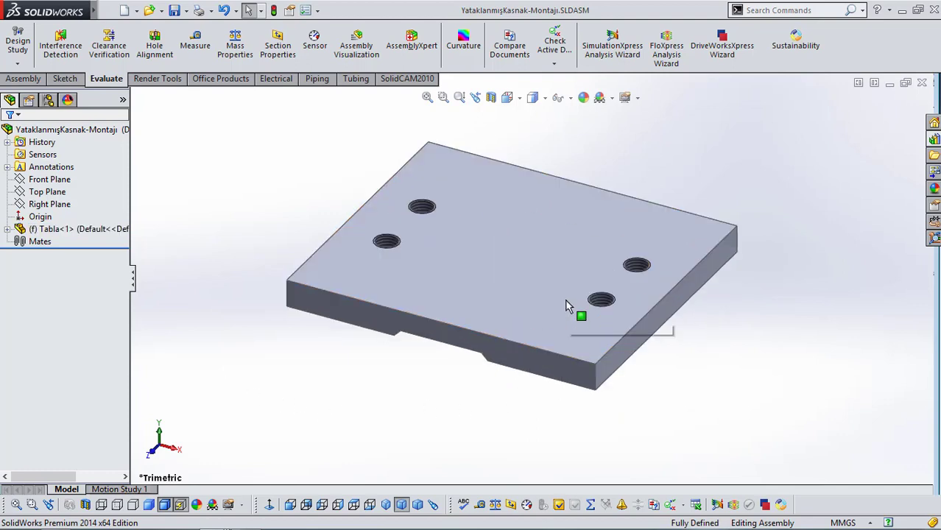
left_click(612, 98)
left_click(632, 129)
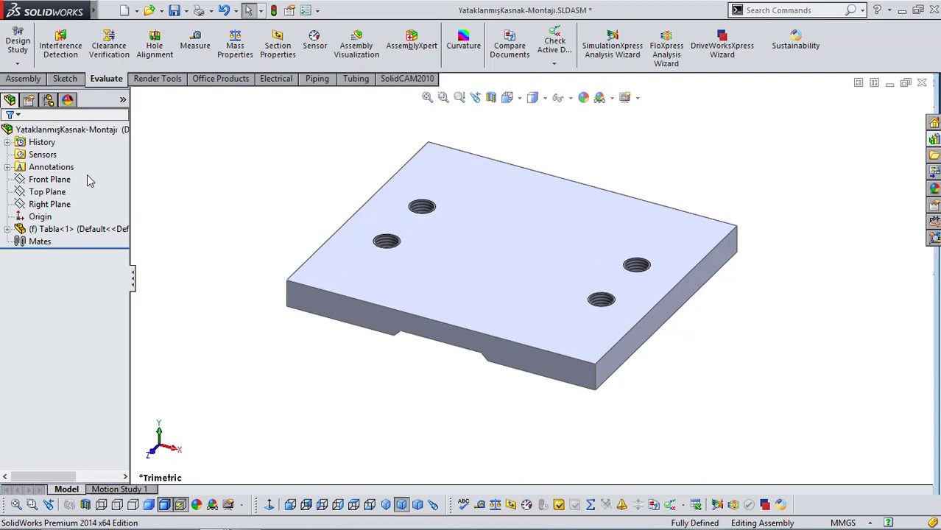
- Examine the assembly's Front, Top and Right planes and its Origin in the model, and expand the Tabla component's feature tree
left_click(50, 134)
left_click(46, 181)
left_click(43, 191)
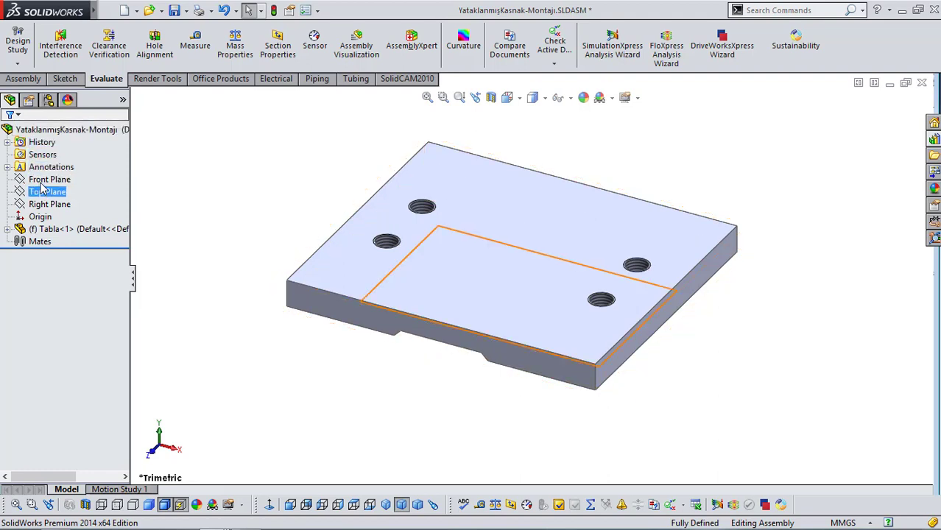
left_click(44, 181)
left_click(46, 192)
left_click(47, 204)
left_click(45, 218)
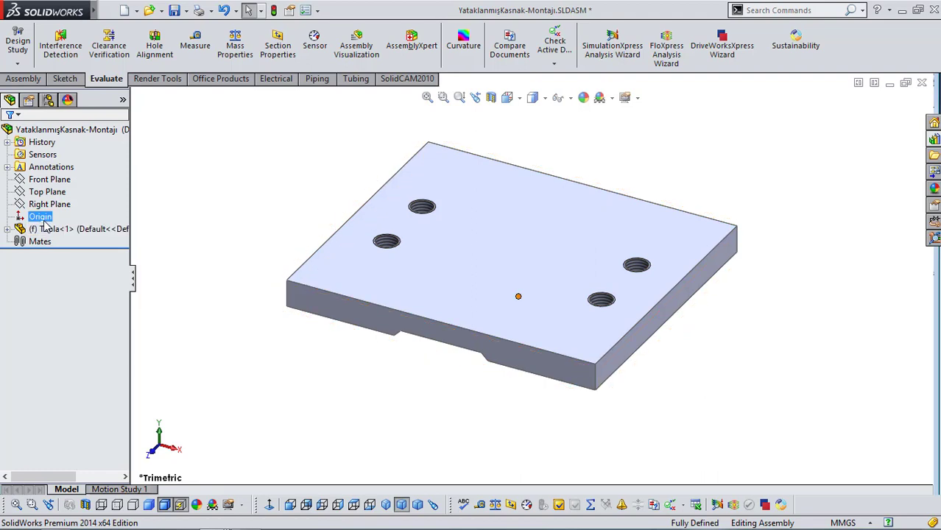
key("Escape")
left_click(7, 229)
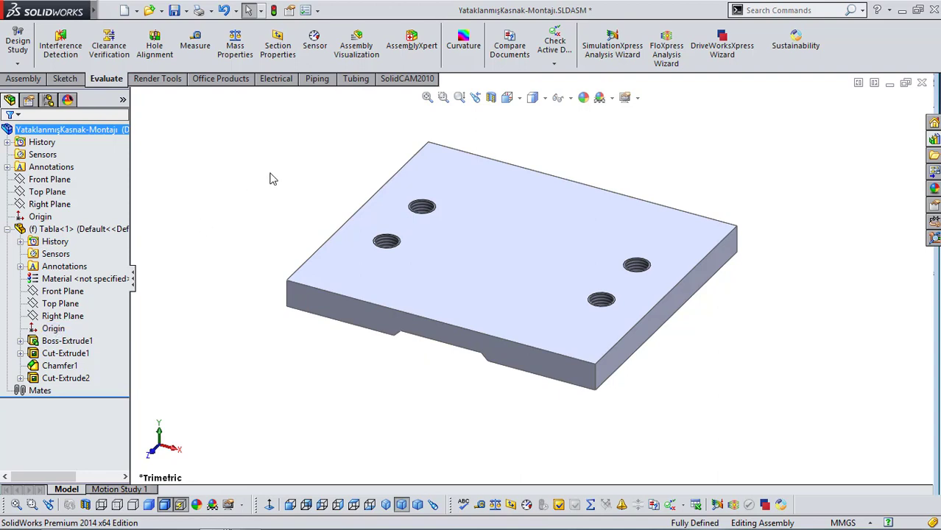
- Turn on the display of origins, compare the assembly and part origins, and restore the Trimetric view
left_click(572, 99)
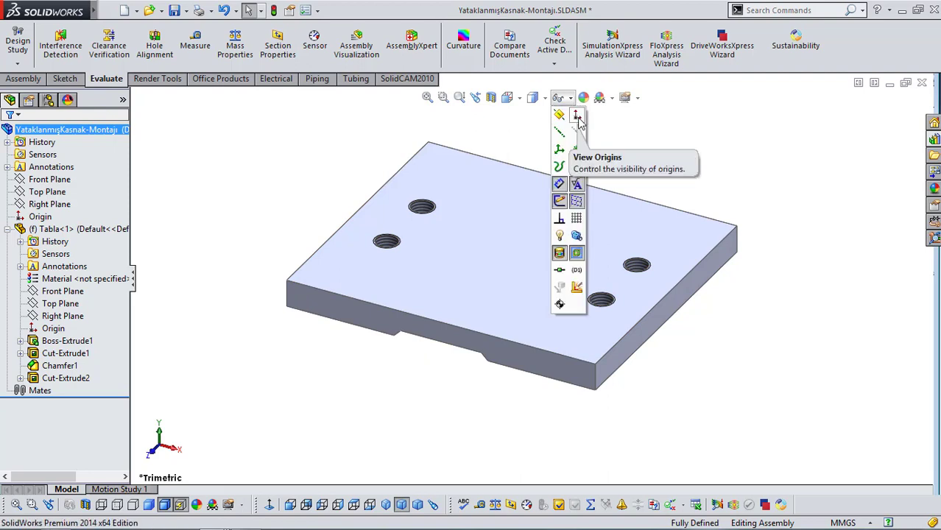
left_click(579, 117)
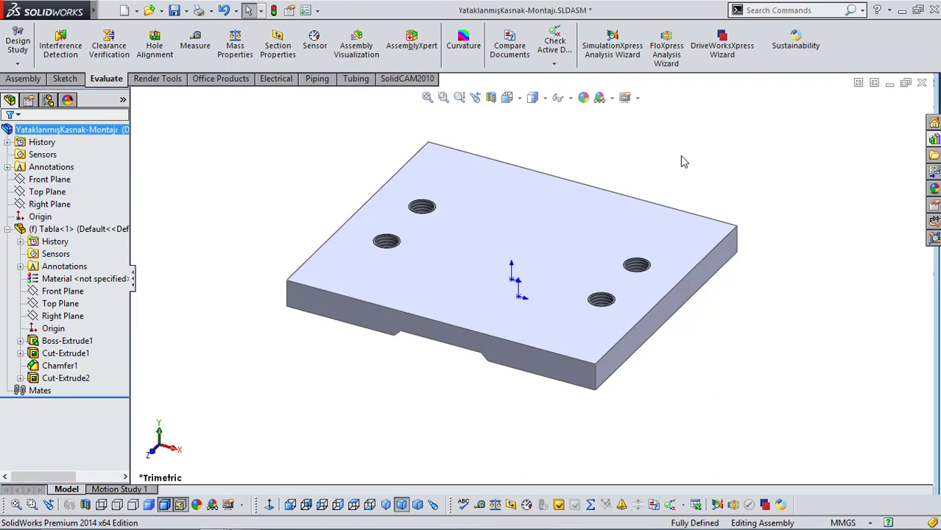
middle_click_drag(708, 141, 681, 207)
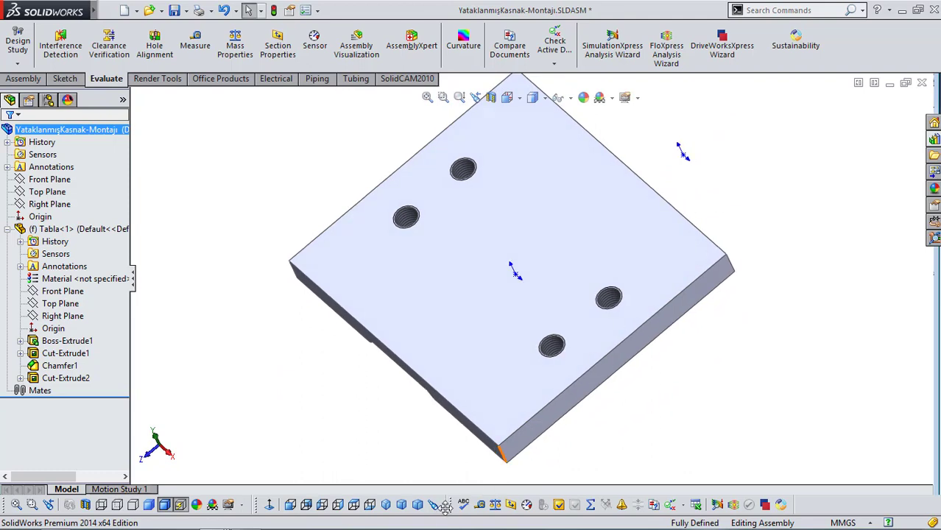
left_click(402, 505)
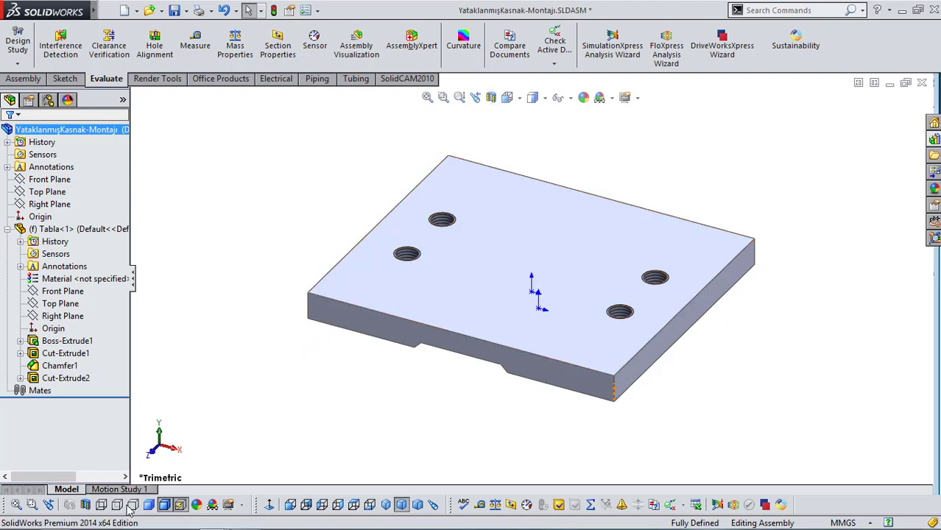
left_click(85, 505)
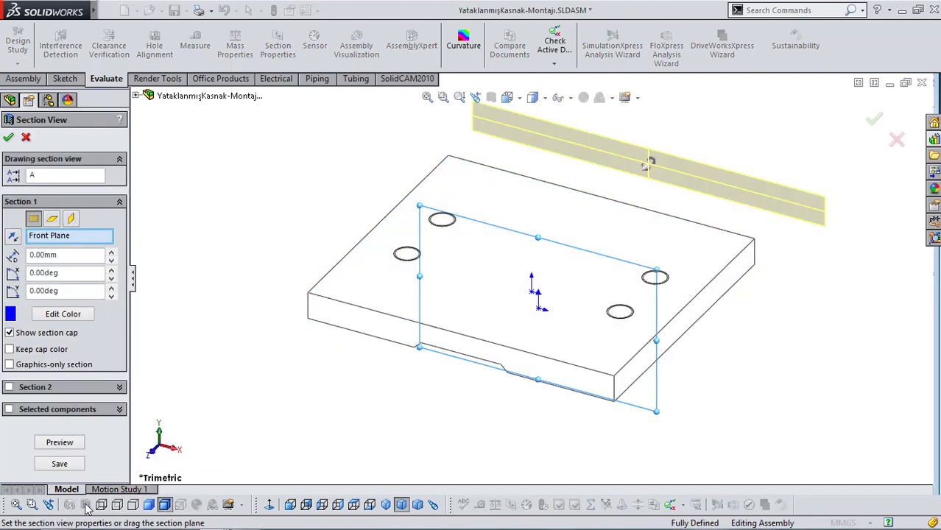
middle_click_drag(421, 391, 403, 404)
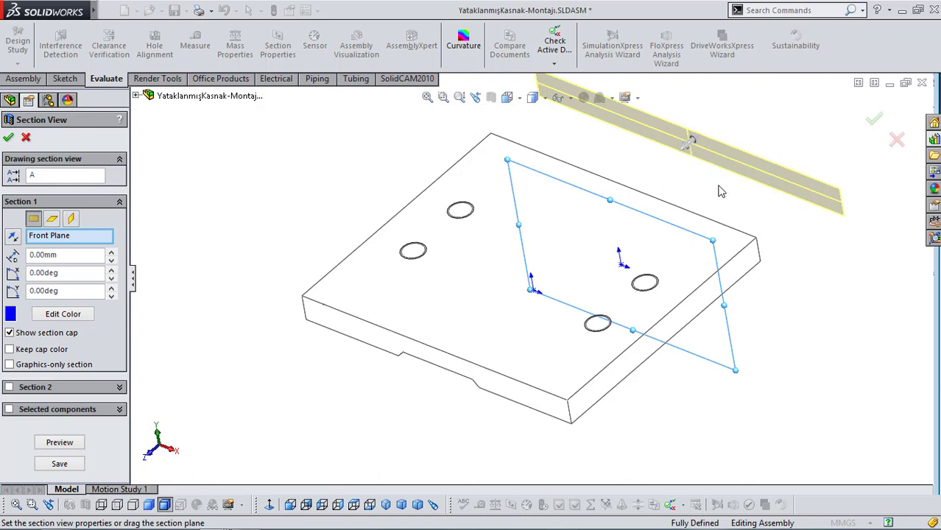
key("f")
left_click_drag(637, 190, 610, 211)
left_click_drag(549, 238, 647, 187)
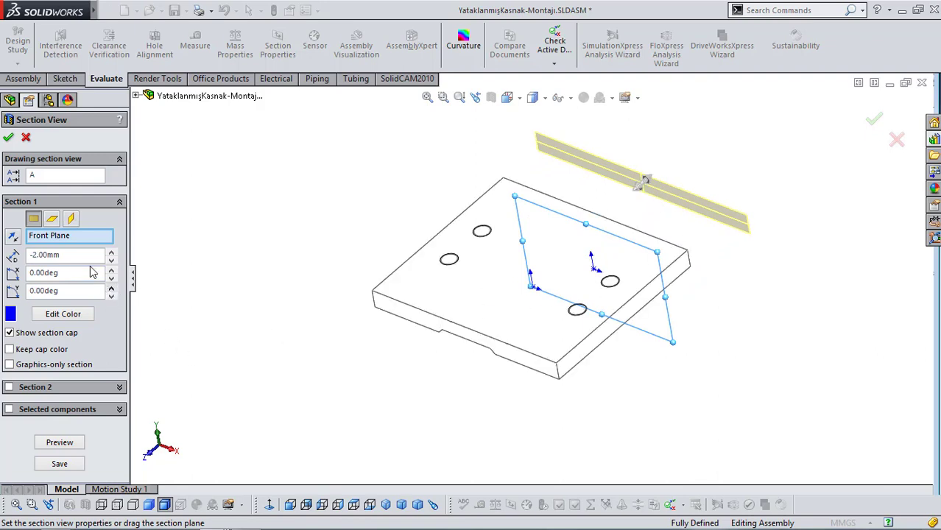
left_click(26, 137)
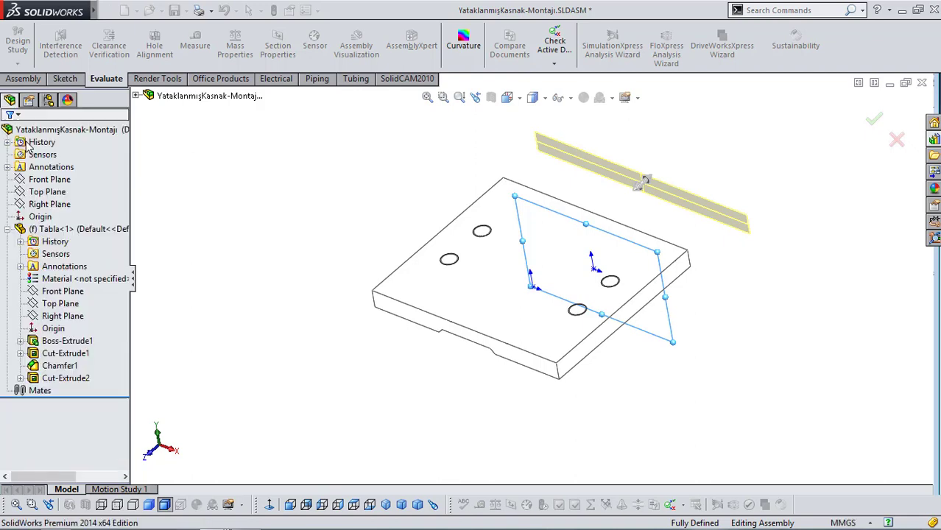
left_click(401, 504)
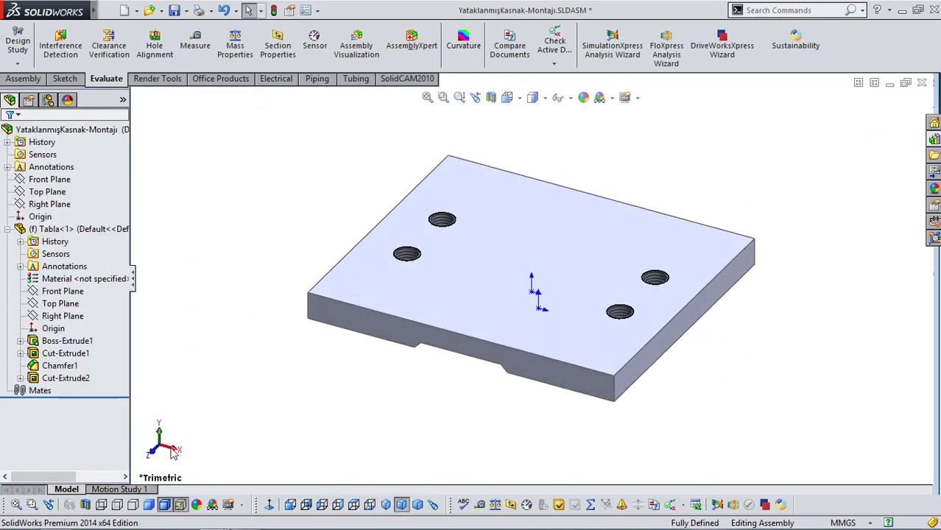
left_click(85, 505)
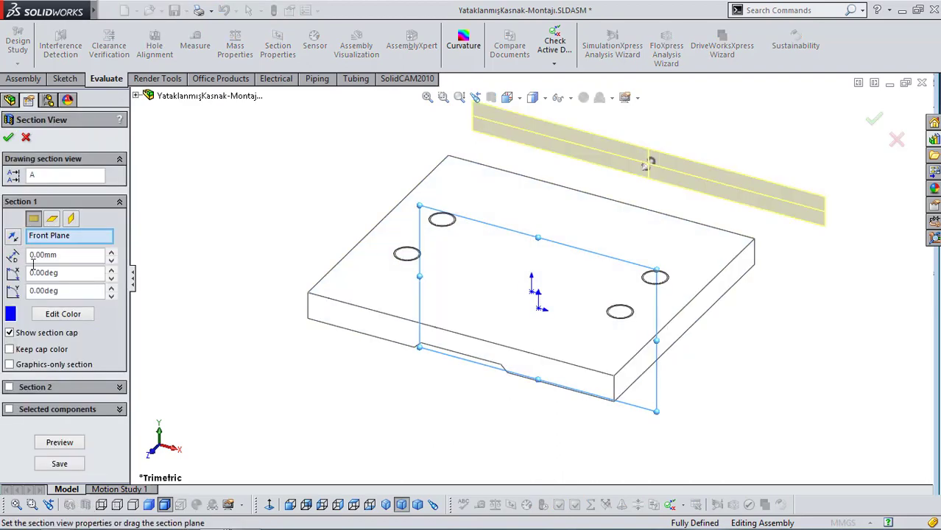
left_click(26, 137)
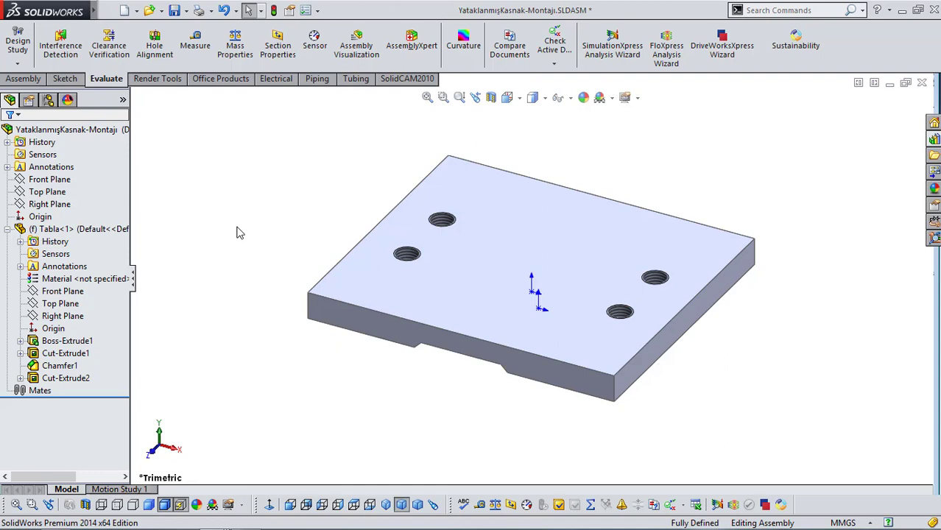
- Float the fixed Tabla component so it can be positioned with mates, and collapse its feature tree
left_click(76, 235)
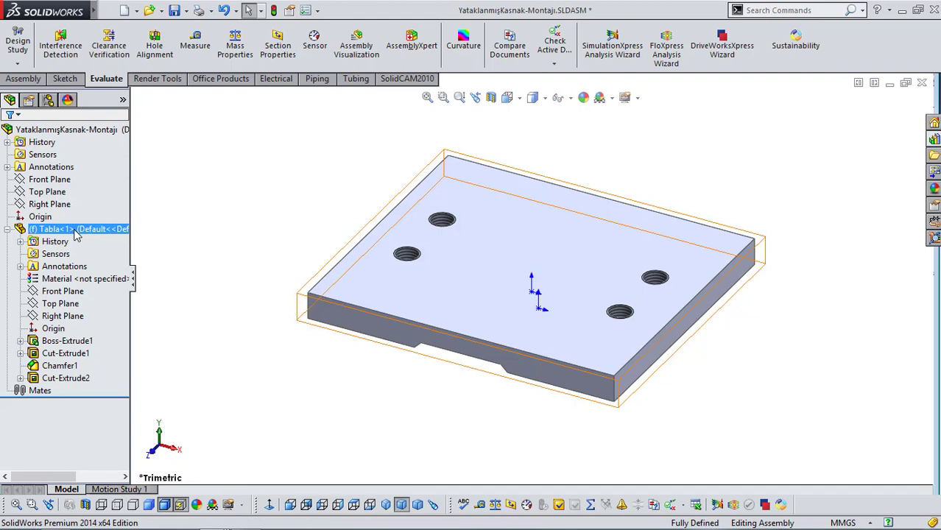
right_click(76, 233)
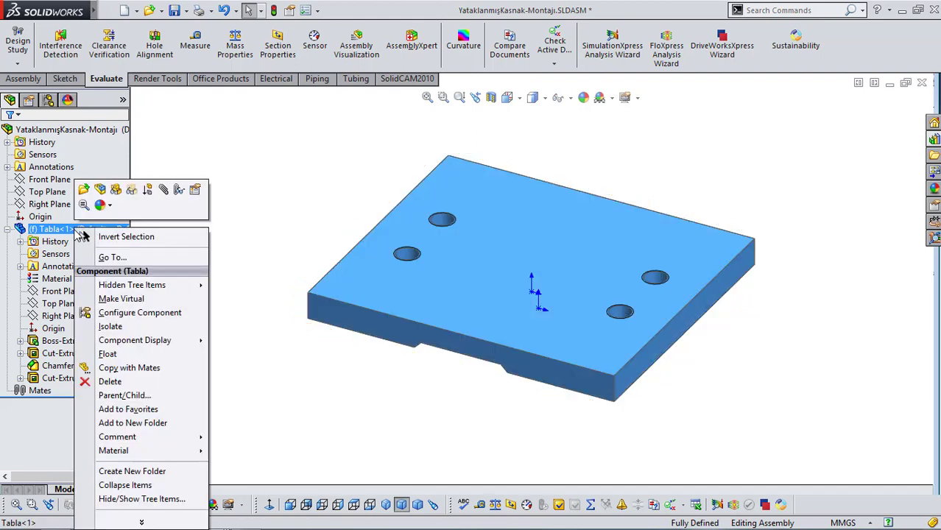
left_click(114, 355)
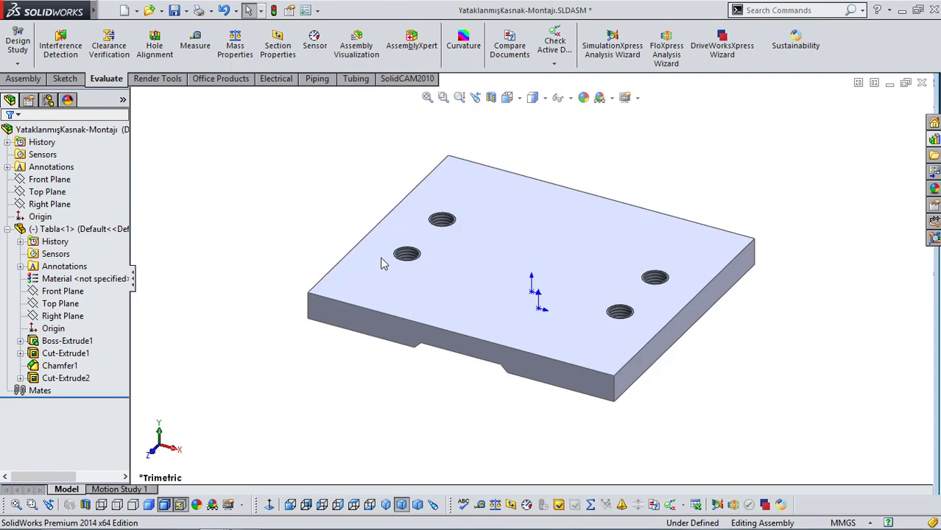
left_click(539, 312)
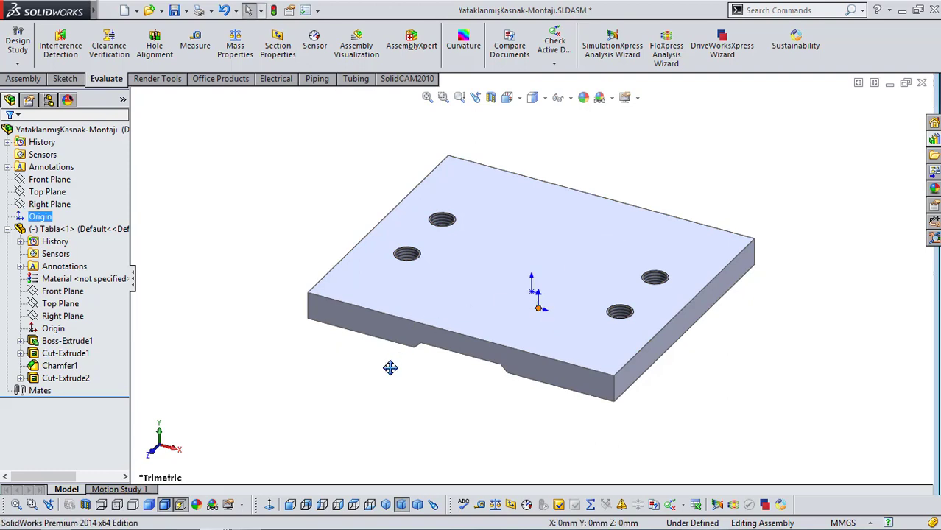
left_click(321, 374)
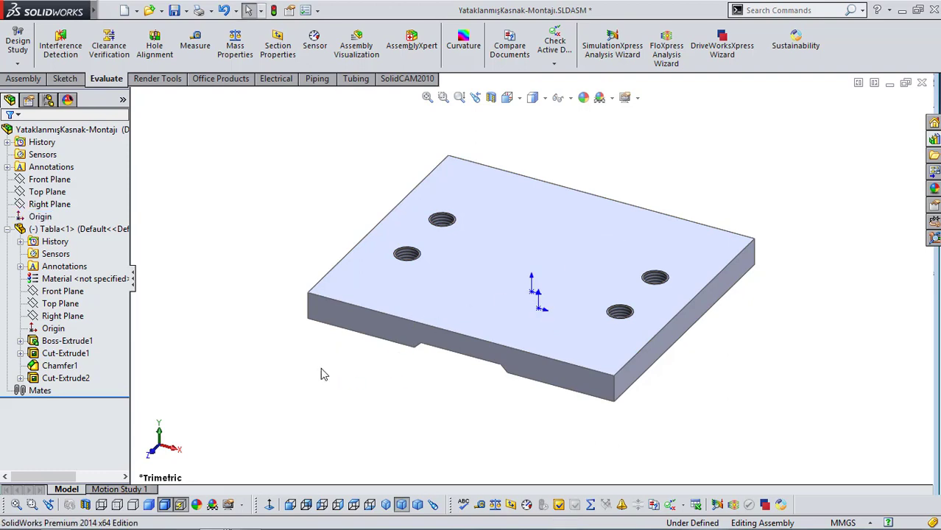
left_click(8, 229)
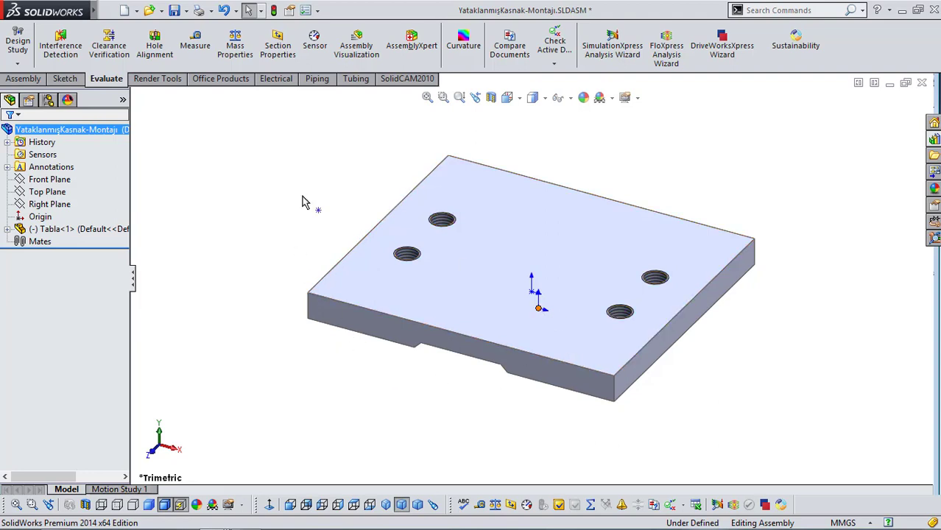
left_click(34, 81)
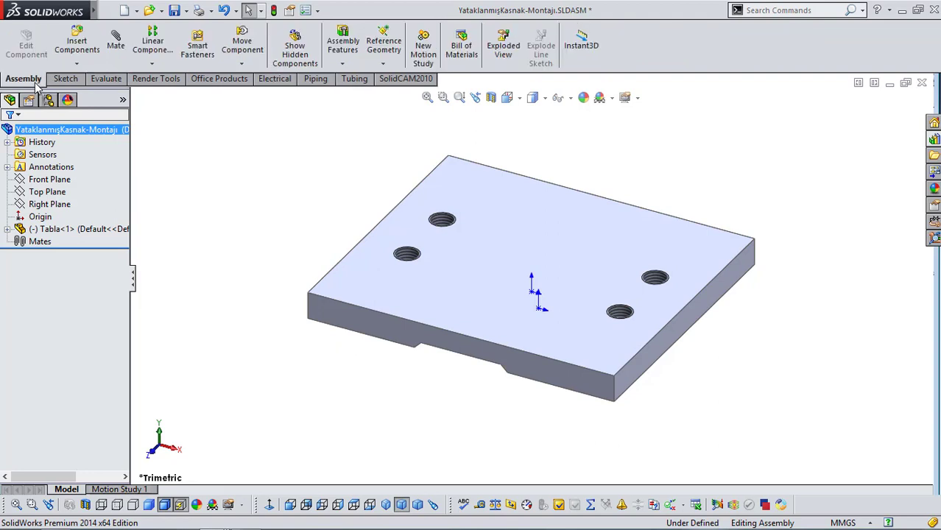
left_click(115, 44)
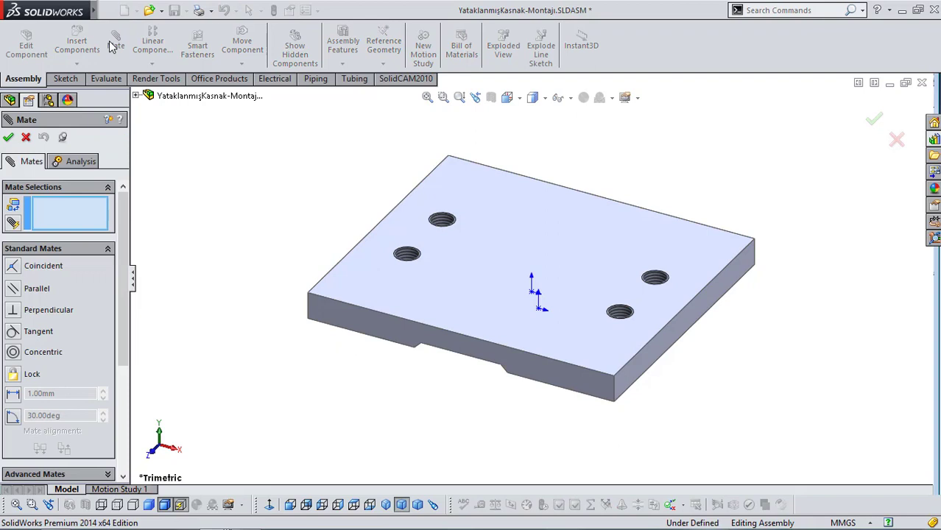
left_click(26, 138)
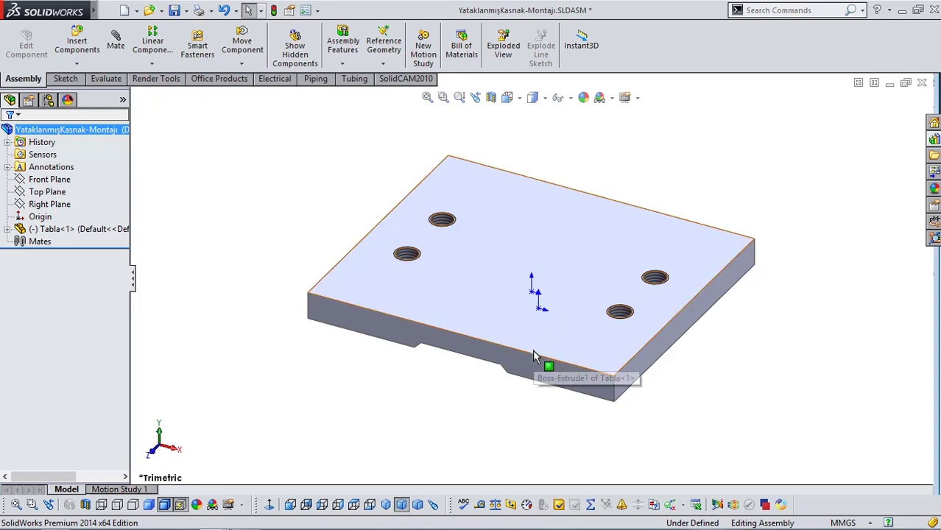
- Mate the Tabla part's origin coincident with the assembly origin, with their axes aligned
left_click(540, 311)
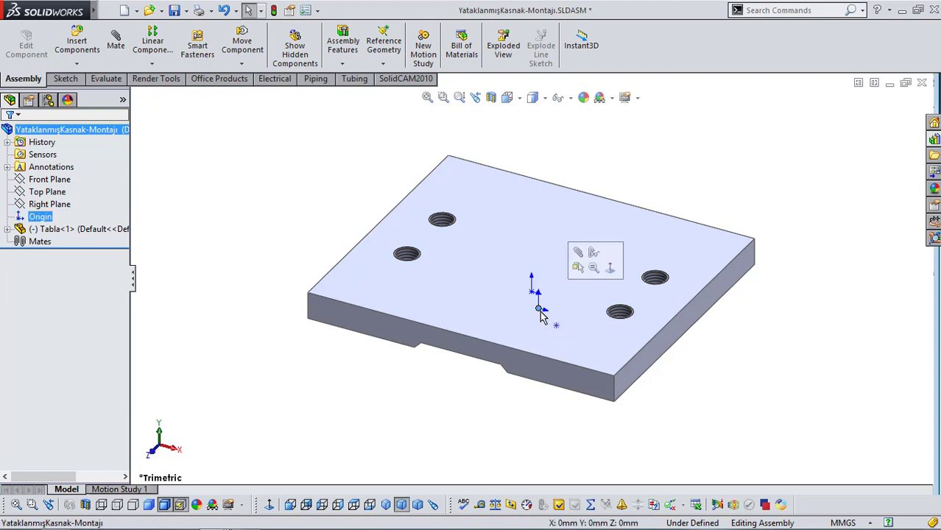
left_click(578, 258)
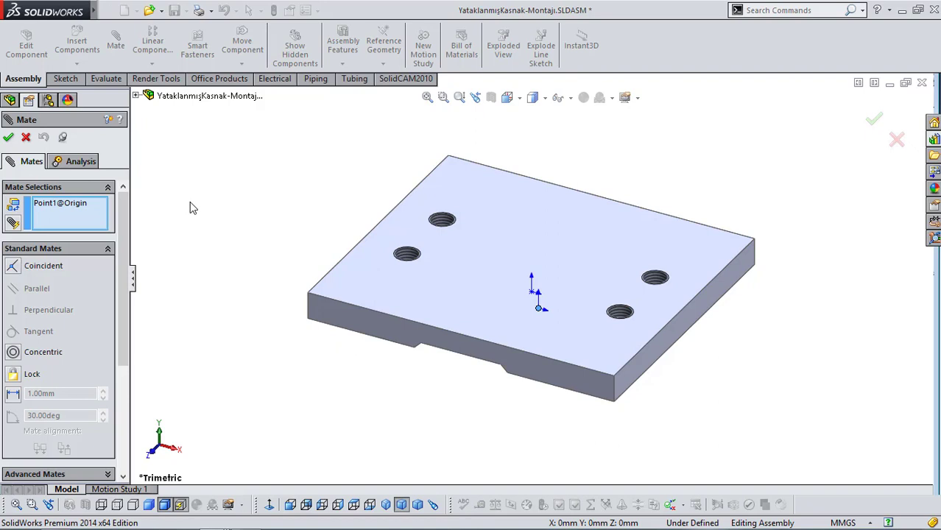
left_click(531, 293)
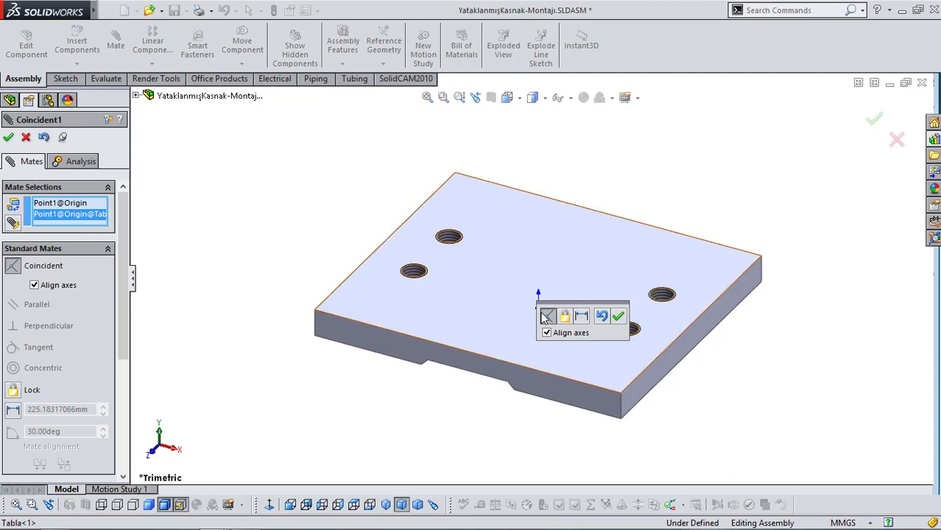
left_click_drag(572, 303, 534, 237)
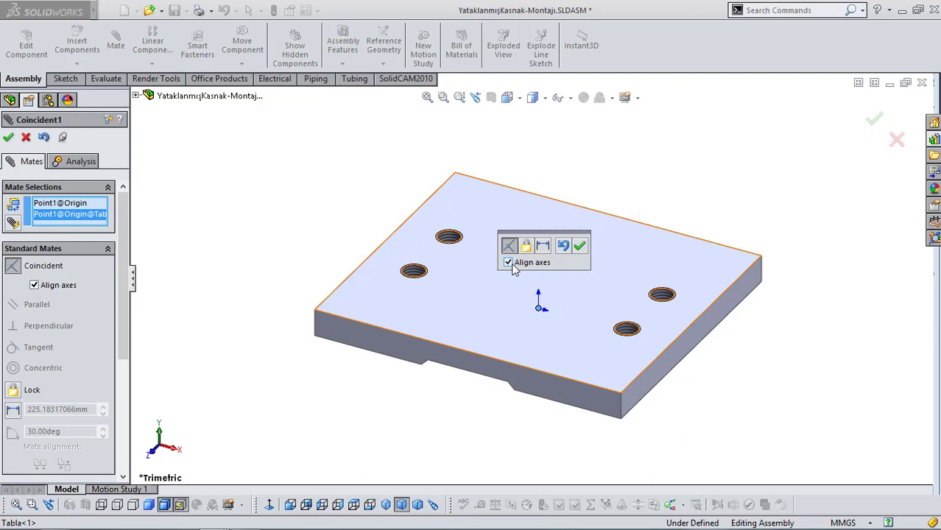
left_click(580, 245)
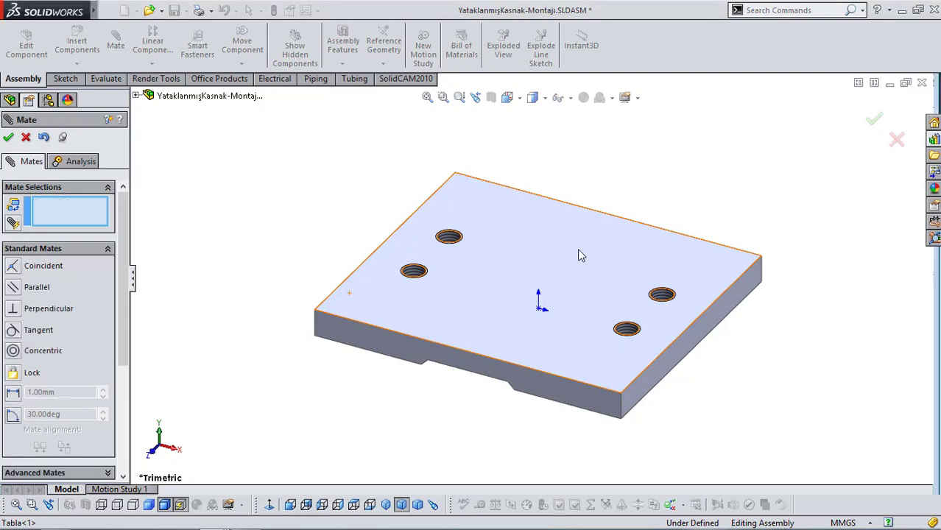
middle_click_drag(574, 177, 598, 346)
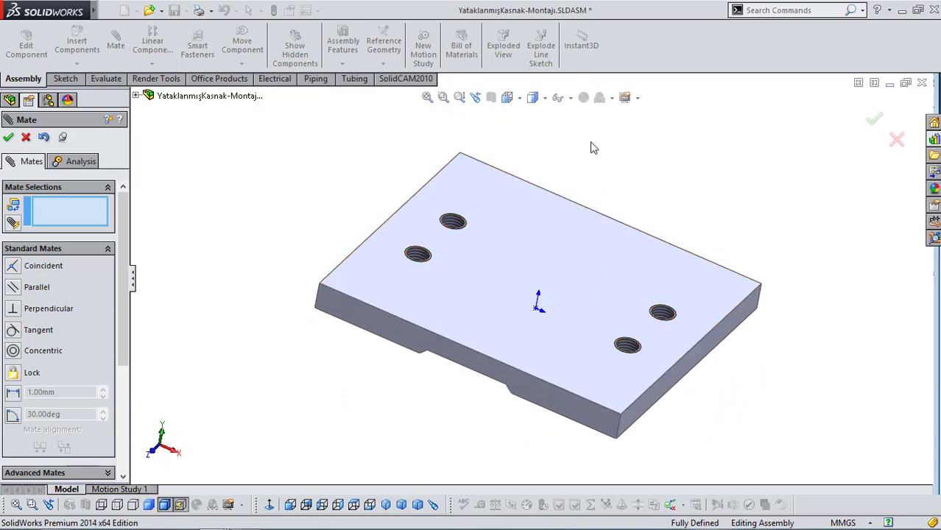
- Hide the origins, restore the Trimetric view, and close the Mate command
left_click(570, 99)
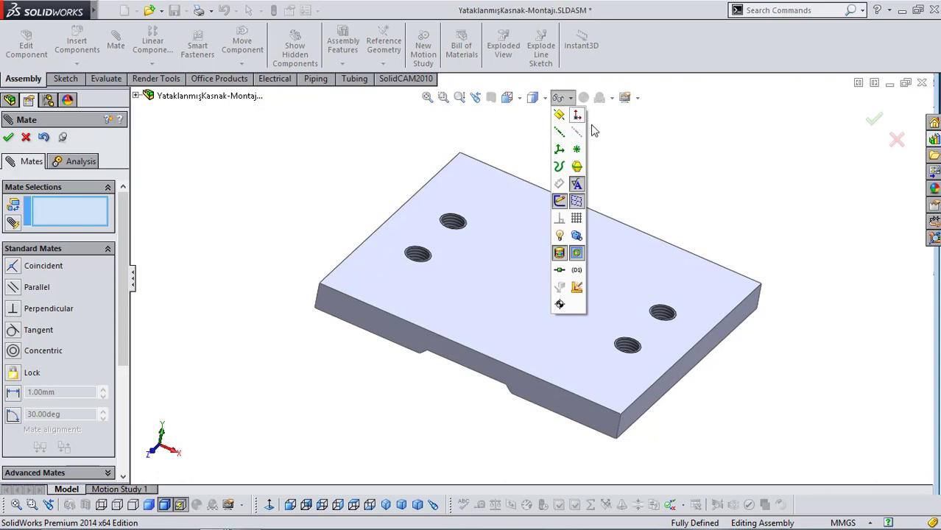
left_click(578, 118)
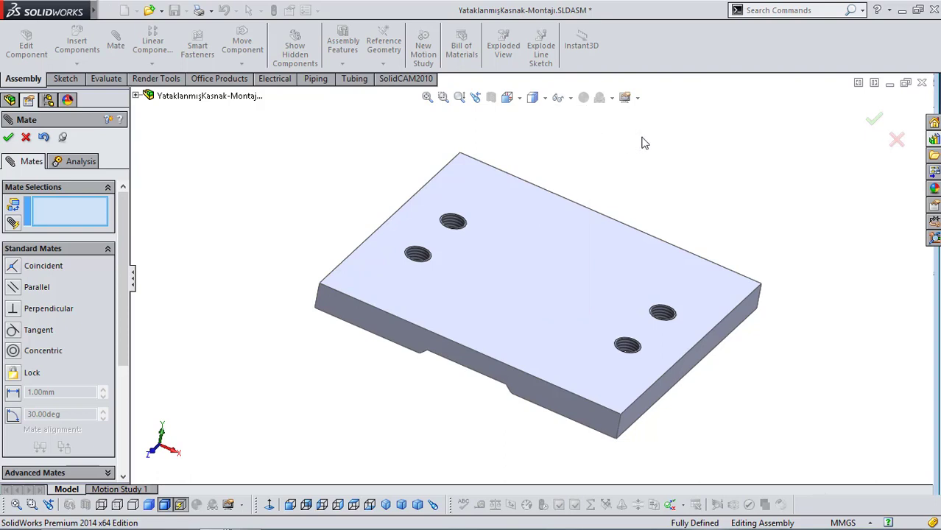
left_click(401, 504)
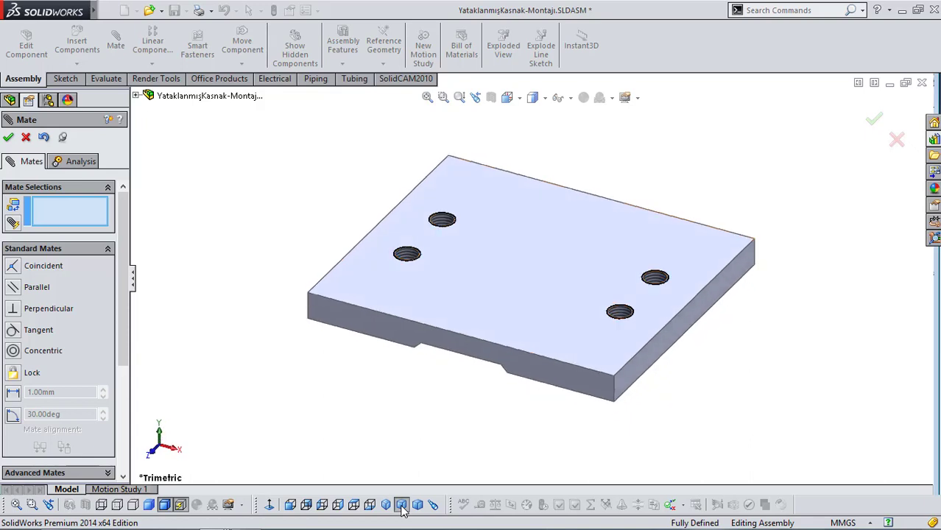
left_click(25, 137)
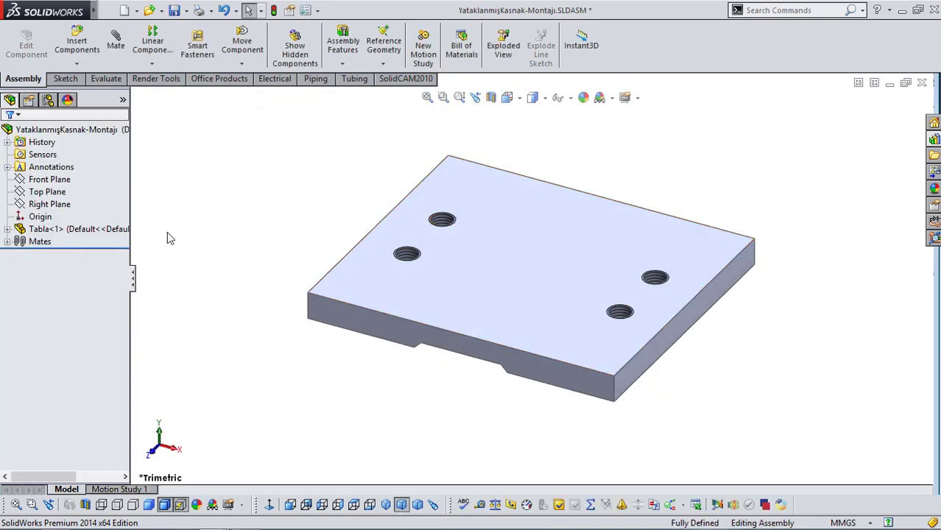
- Fix the Tabla component in place and save the assembly
right_click(61, 229)
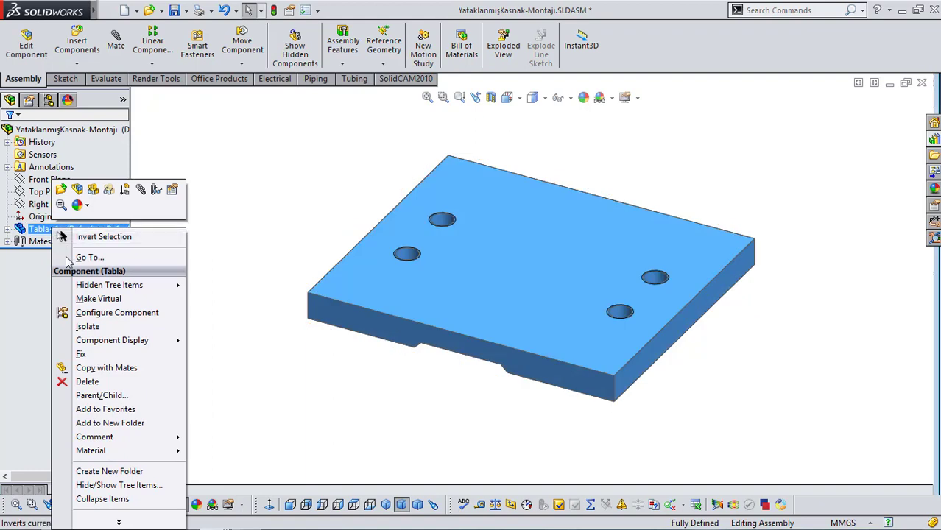
left_click(92, 355)
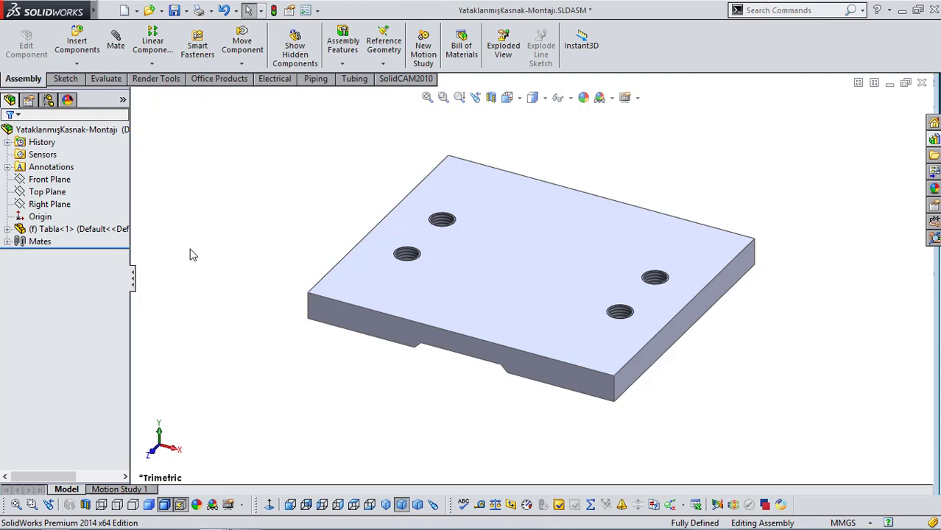
scroll(431, 288, "down", 1)
scroll(647, 252, "up", 5)
scroll(647, 253, "down", 5)
scroll(648, 261, "up", 3)
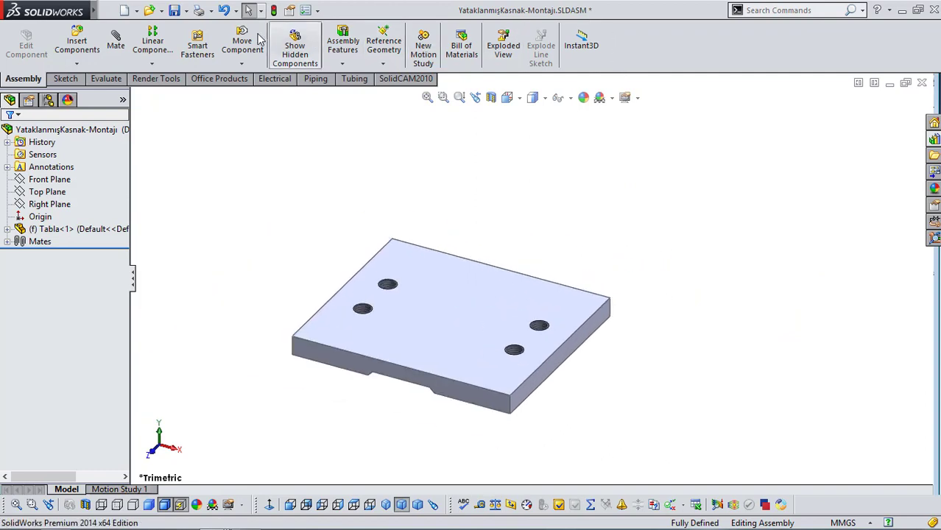
left_click(175, 12)
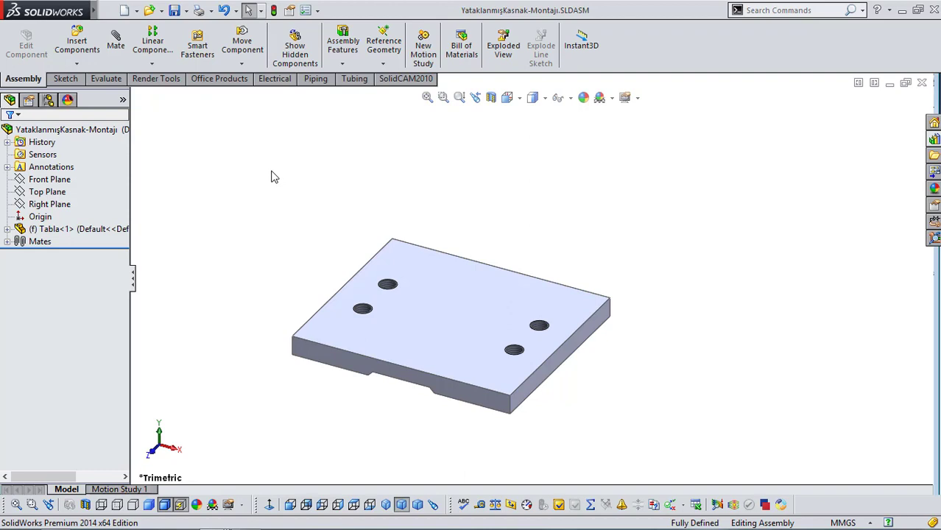
key("f")
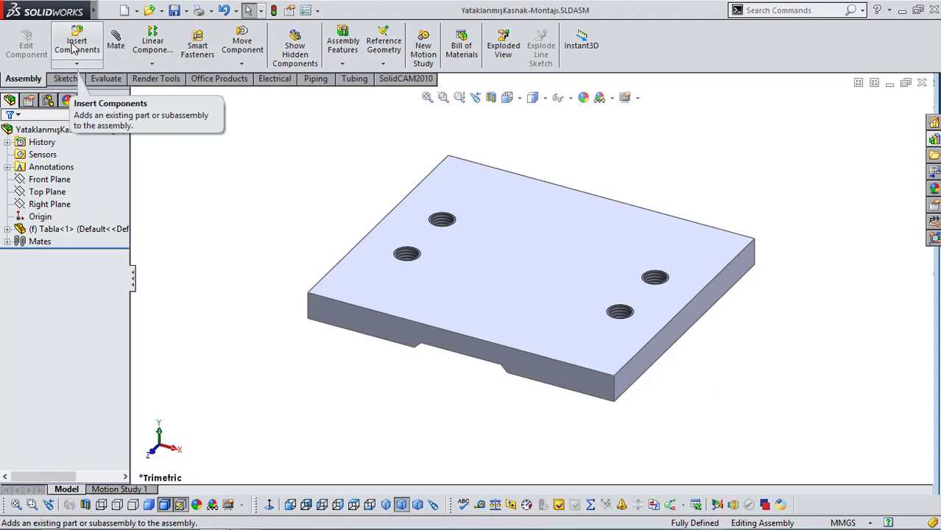
- Insert the L-Yatak bracket into the assembly, move it to the far right side of the base plate, and restore the Trimetric view
left_click(73, 49)
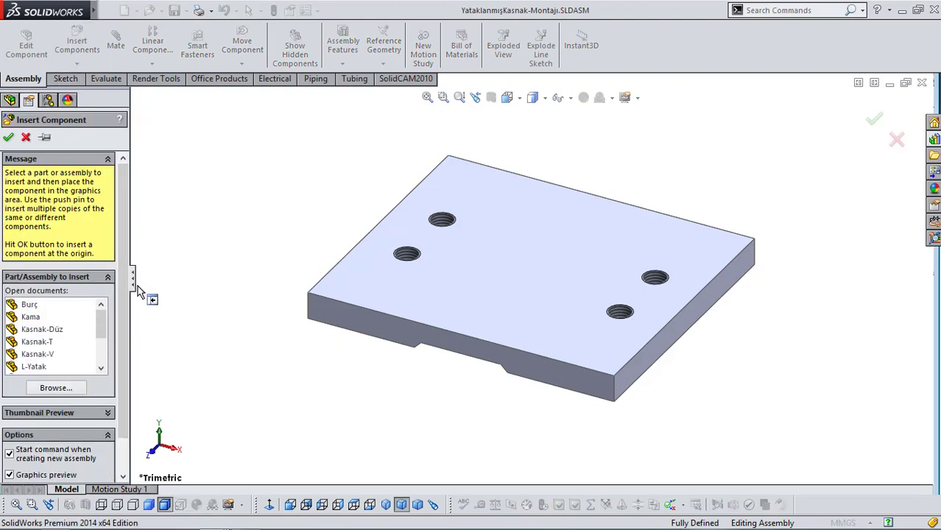
left_click(33, 367)
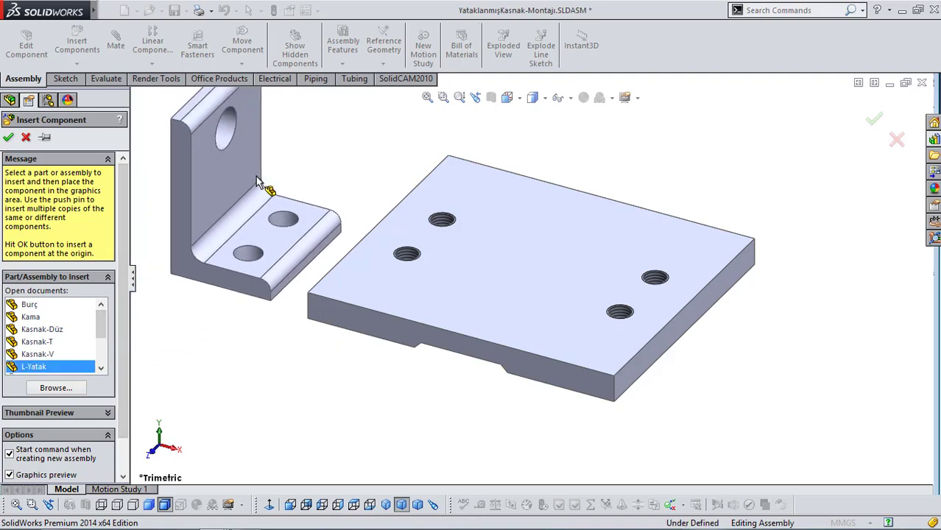
left_click(257, 179)
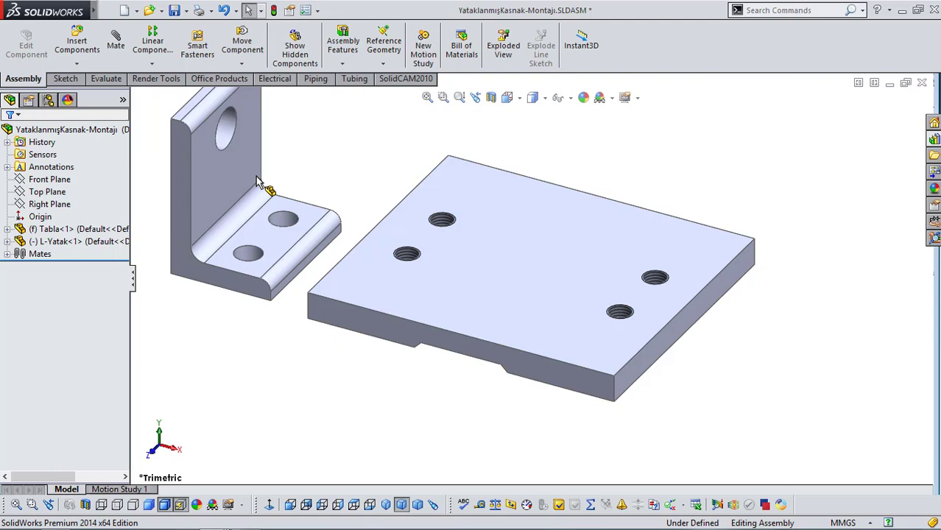
middle_click_drag(273, 204, 376, 299, "ctrl")
left_click_drag(389, 307, 802, 225)
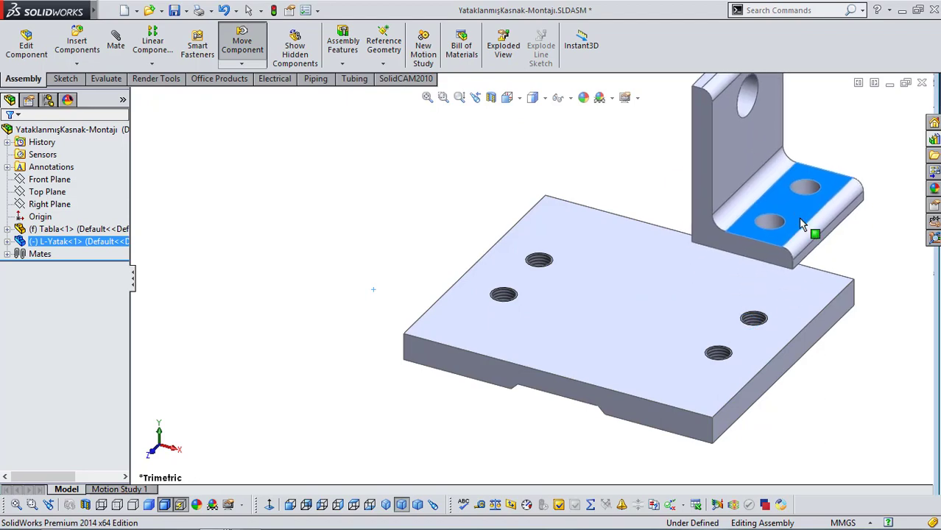
left_click(837, 393)
mouse_move(838, 393)
middle_mouse_down()
mouse_move(888, 329)
mouse_move(904, 368)
mouse_move(843, 372)
mouse_move(801, 433)
mouse_move(832, 406)
middle_mouse_up()
scroll(704, 258, "up", 3)
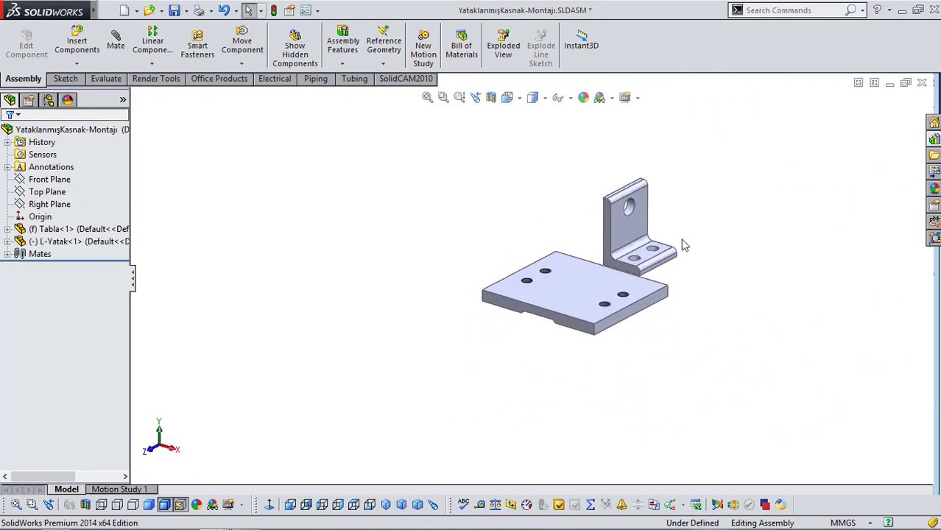
scroll(645, 216, "down", 3)
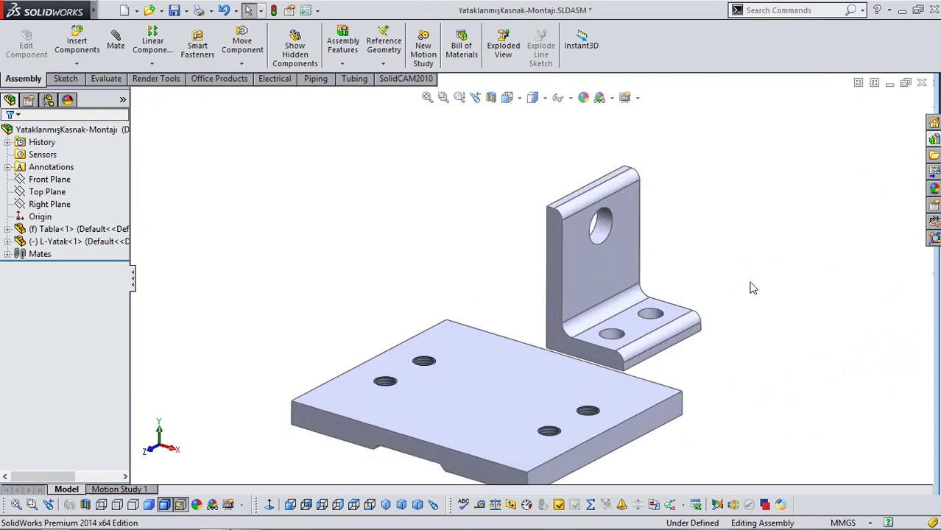
middle_click_drag(752, 286, 714, 311)
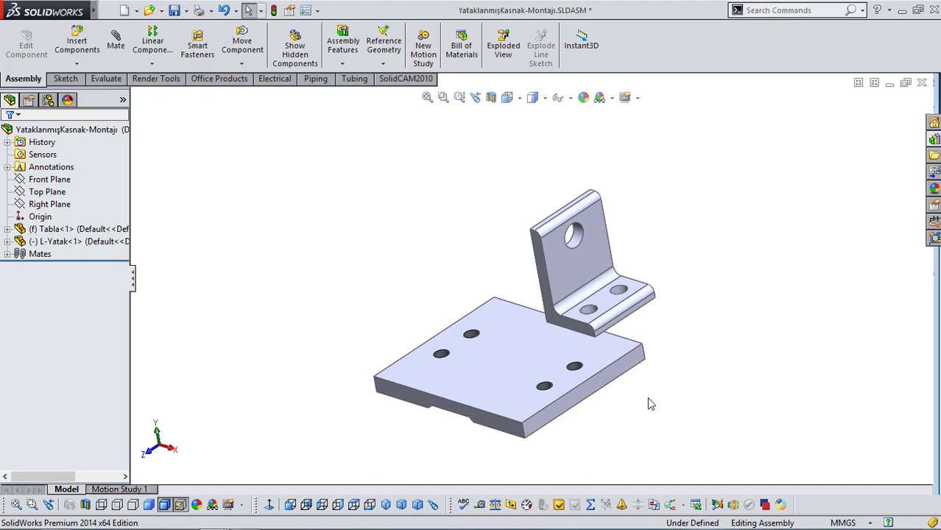
left_click(402, 505)
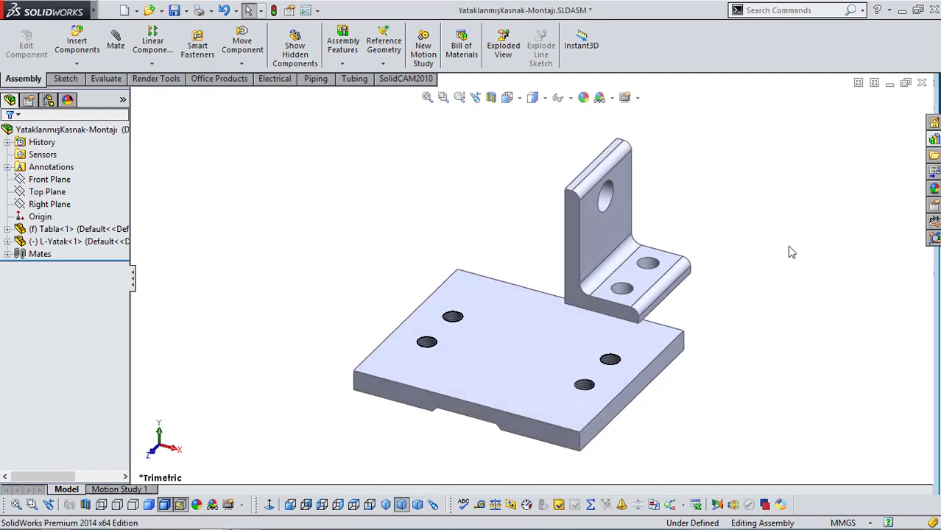
- Color the whole L-Yatak part light gray in its own document, save it, and return to the assembly
left_click(616, 225)
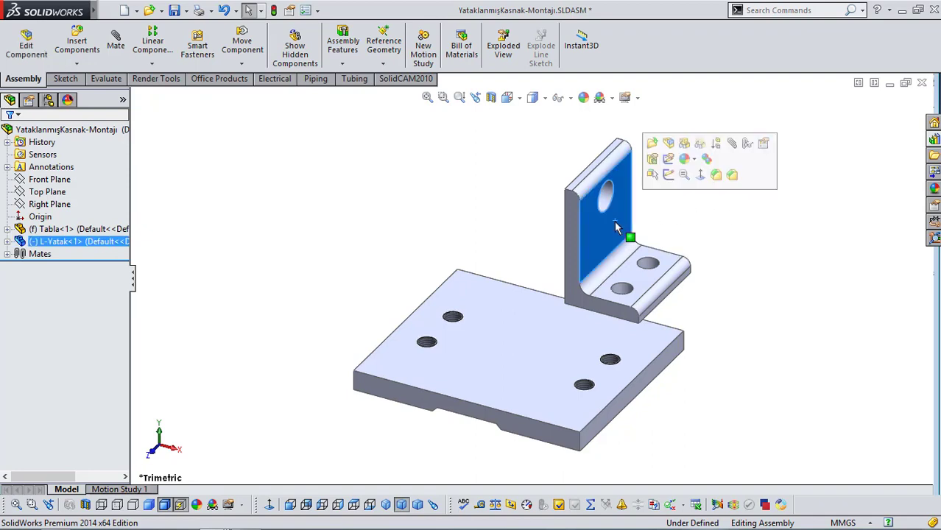
left_click(652, 145)
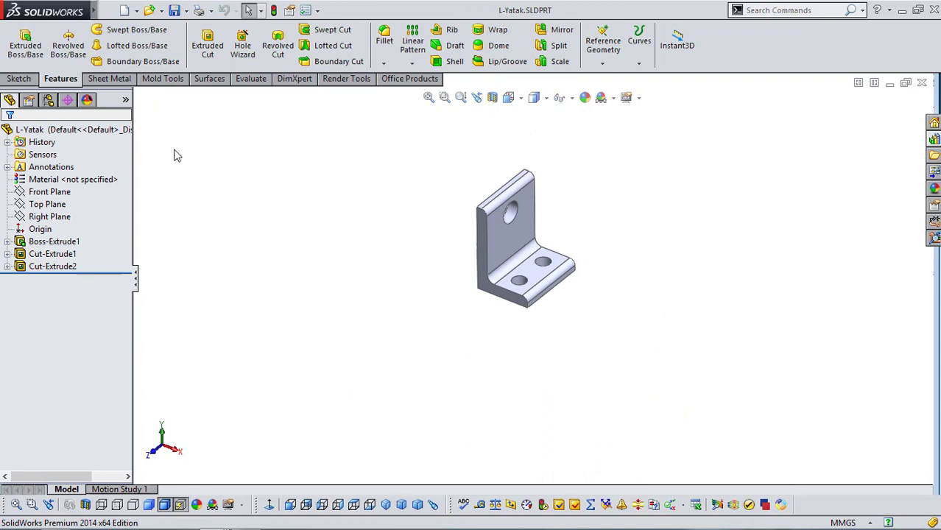
left_click(127, 100)
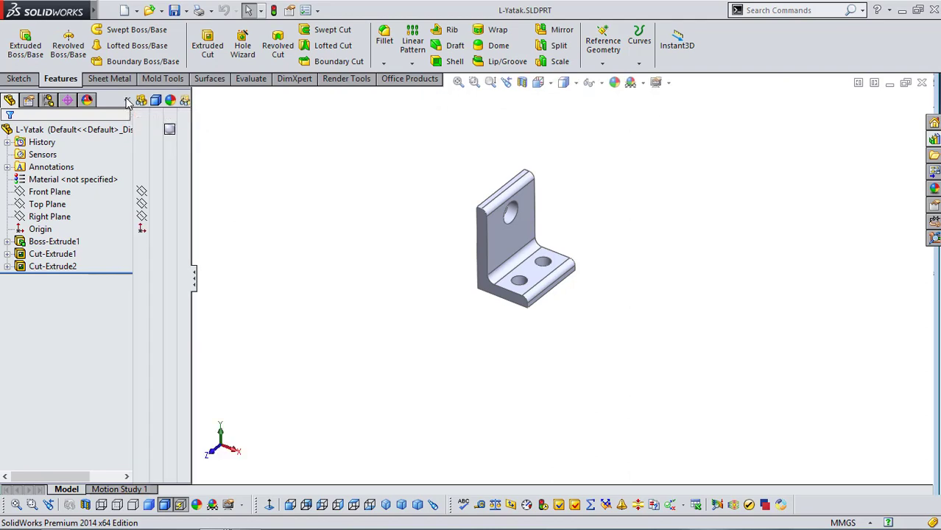
left_click(169, 132)
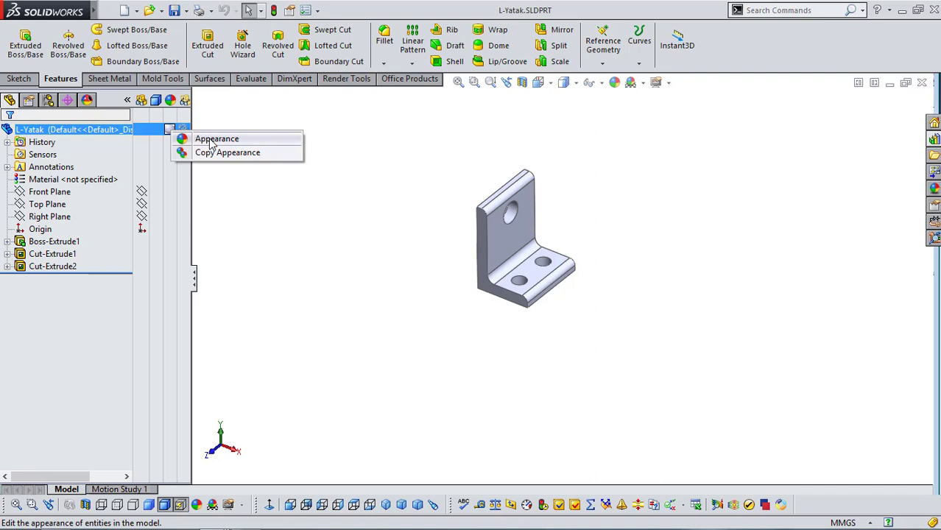
left_click(214, 139)
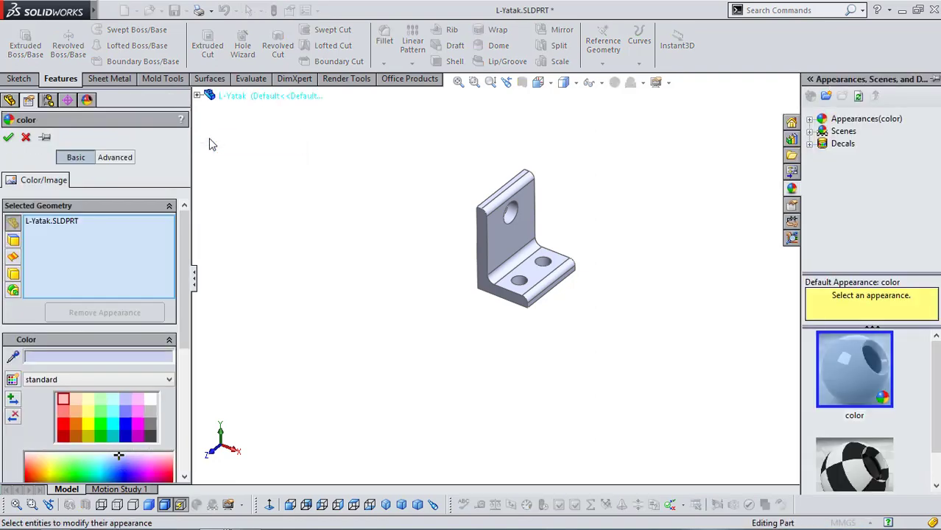
left_click(151, 412)
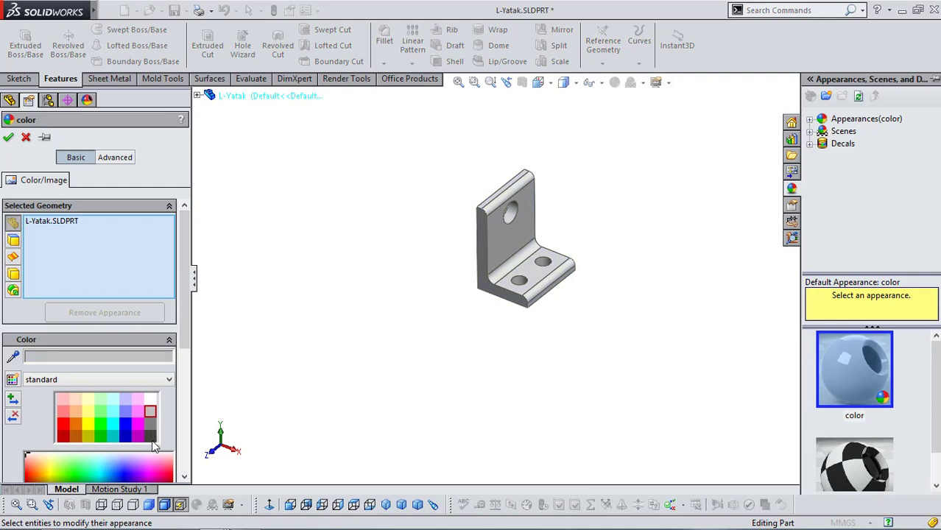
left_click(8, 137)
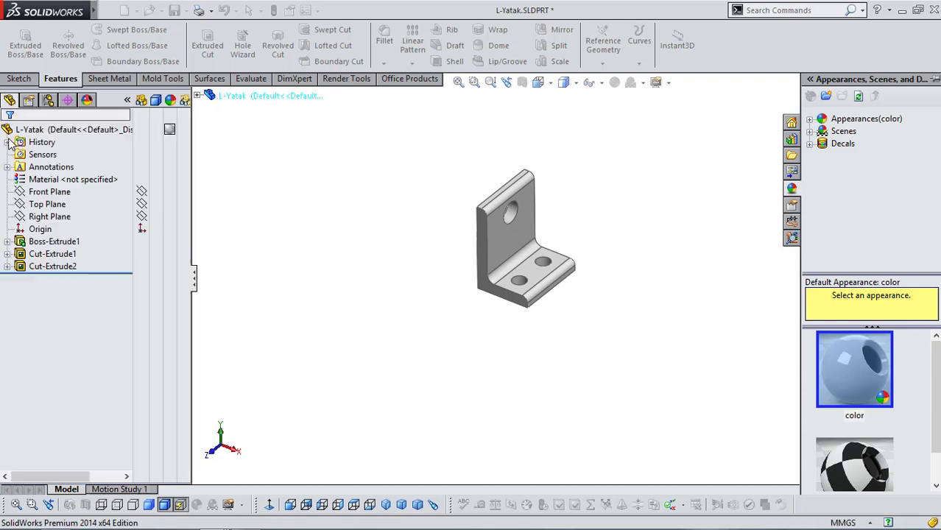
left_click(127, 101)
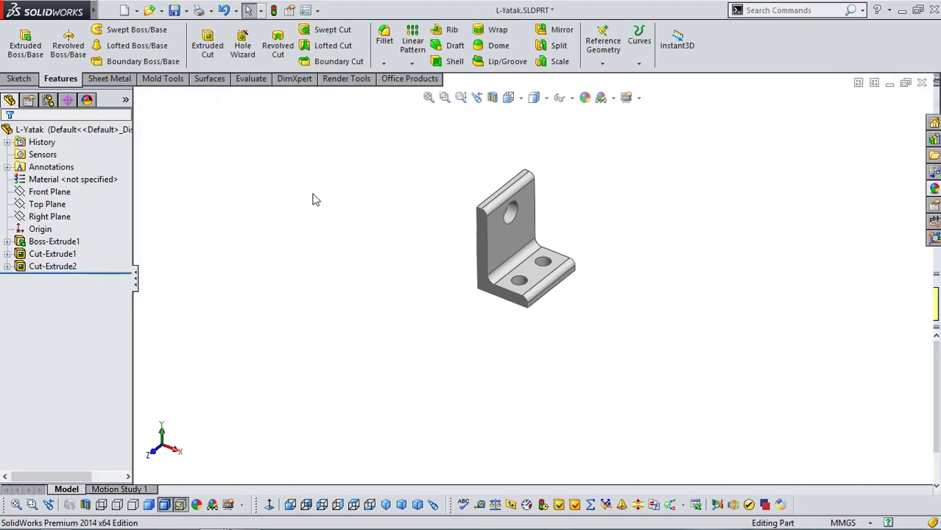
key("ctrl+s")
key("ctrl+Tab")
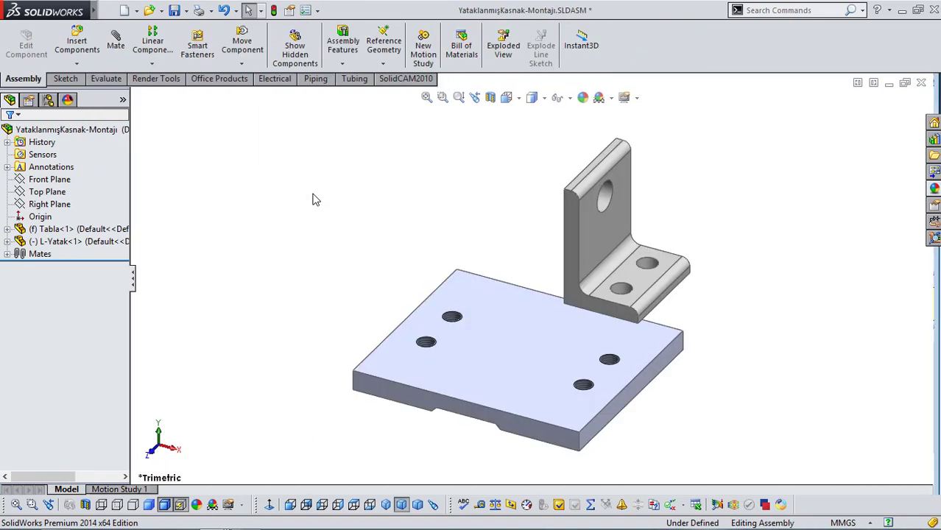
- Move the L-Yatak bracket clear of the base plate and turn the model to show the undersides of both parts
middle_click_drag(780, 404, 766, 387)
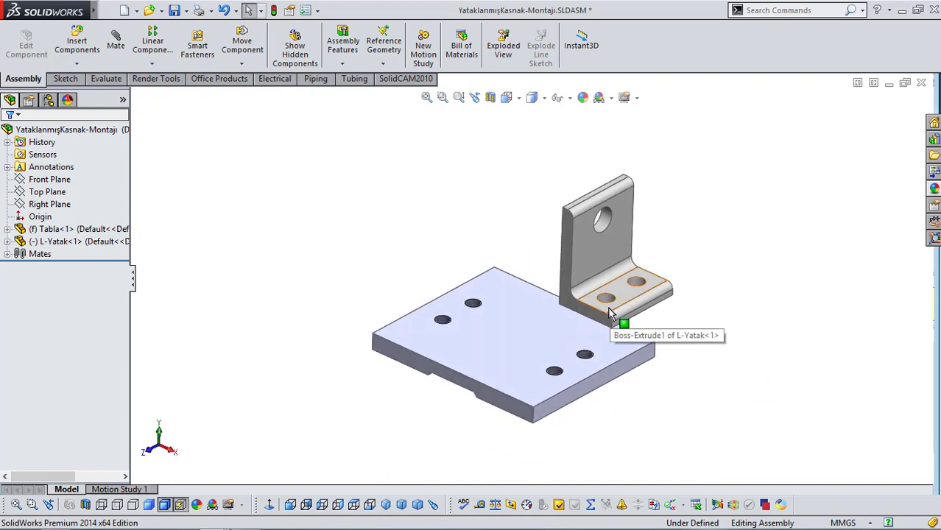
left_click_drag(609, 315, 619, 291)
left_click(677, 321)
left_click(677, 321)
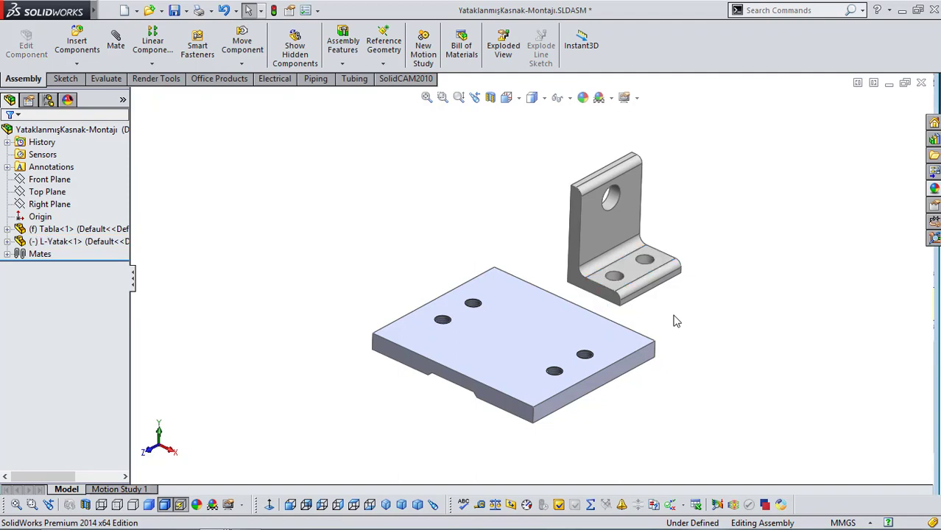
middle_click_drag(702, 330, 691, 205)
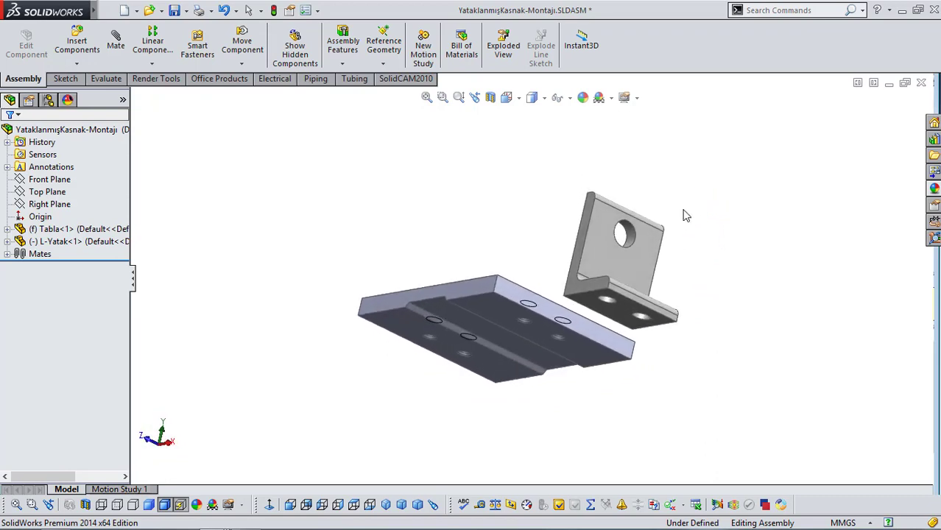
- Add a Coincident mate between the L-Yatak bracket's underside and the top face of the Tabla plate
left_click(623, 315)
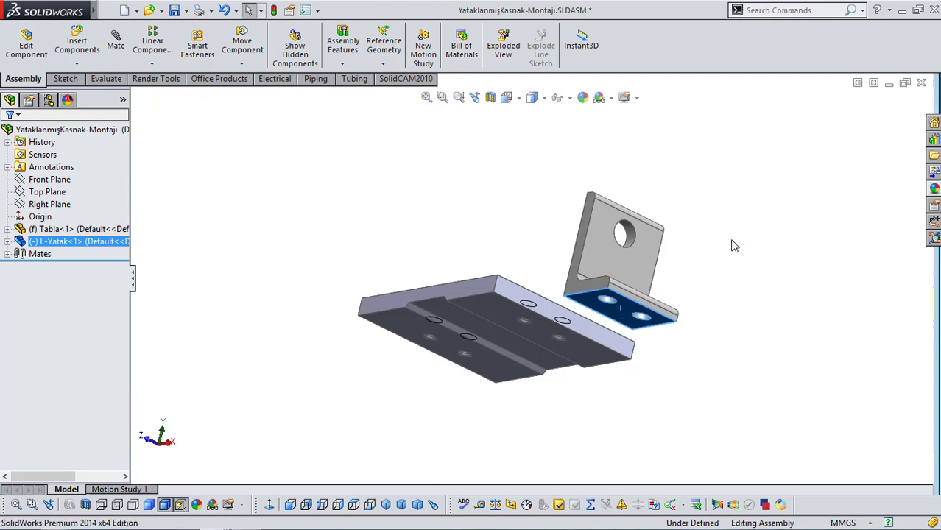
left_click(705, 309)
middle_click_drag(701, 342, 693, 471)
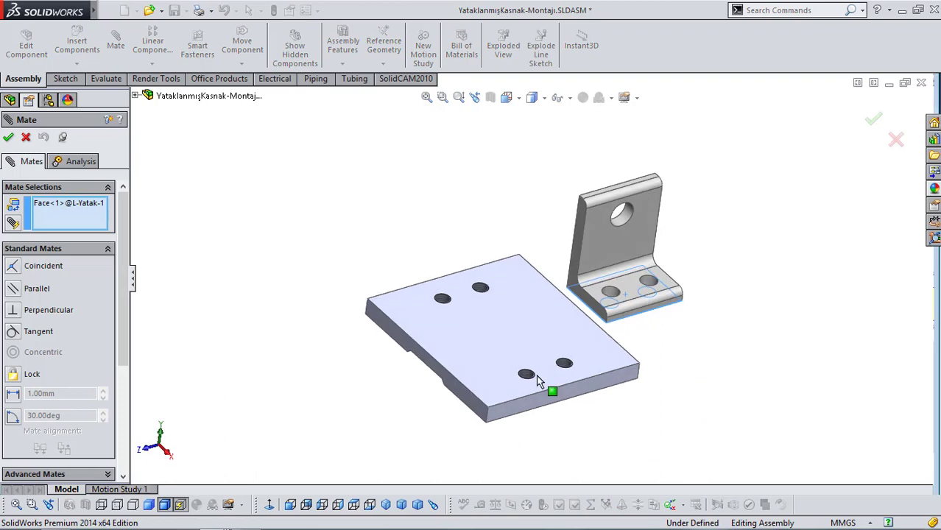
left_click(486, 367)
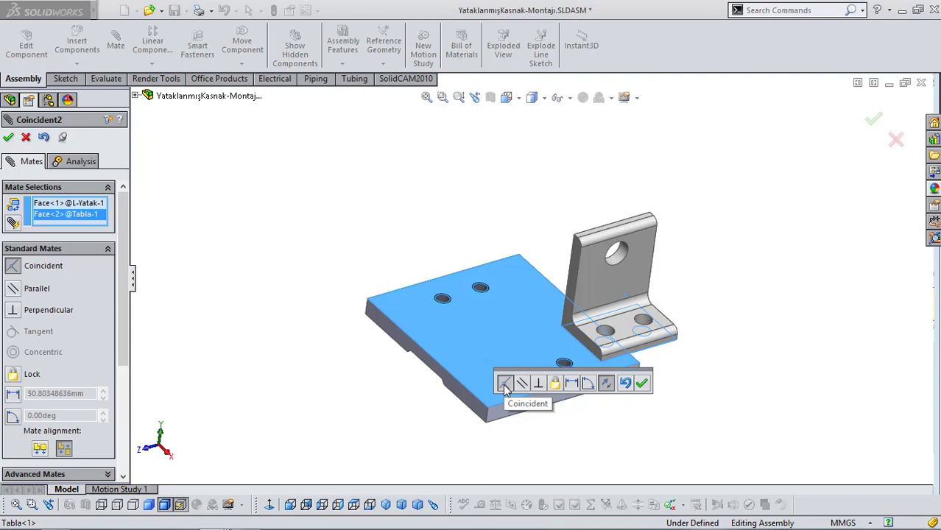
left_click(641, 383)
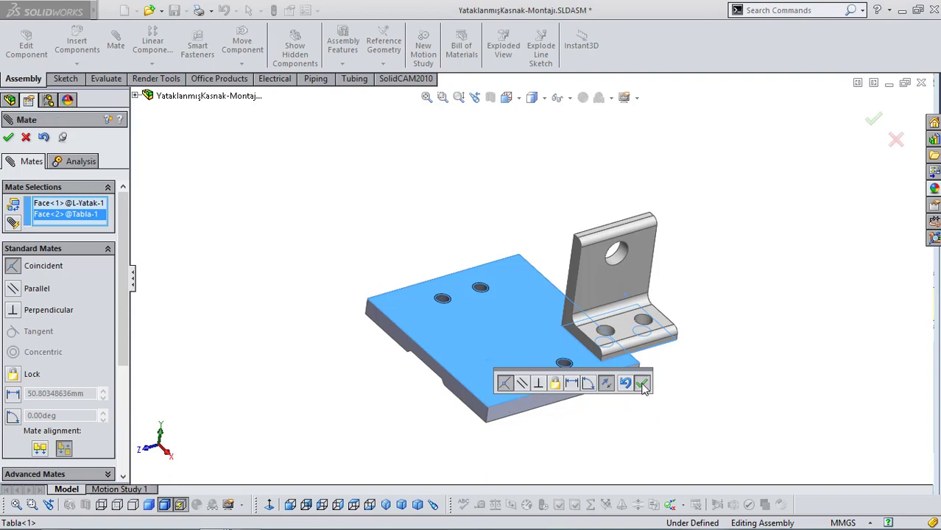
- Slide the L-Yatak bracket over the plate's threaded hole pair and mate its front mounting hole Concentric with the plate hole beneath it
left_click_drag(606, 288, 515, 302)
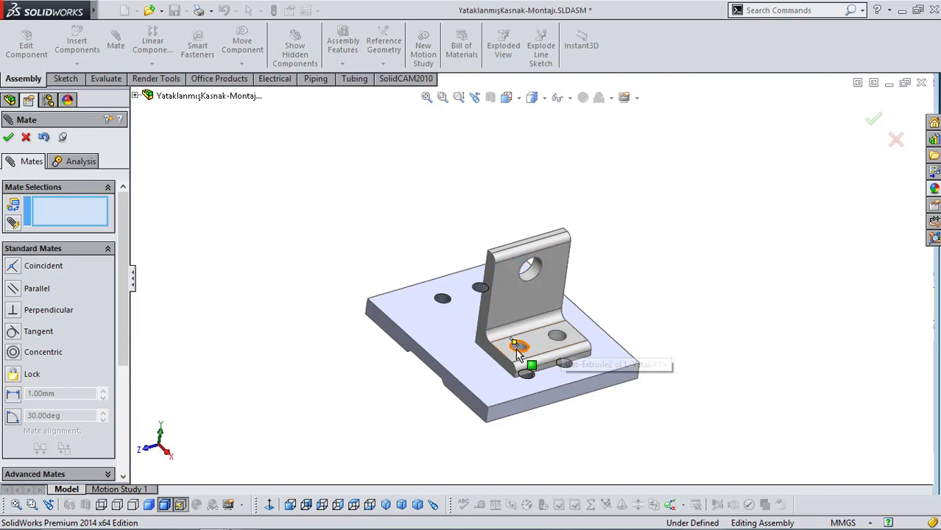
left_click_drag(513, 310, 524, 337)
middle_click_drag(683, 360, 668, 441)
scroll(541, 329, "down", 5)
scroll(541, 329, "down", 2)
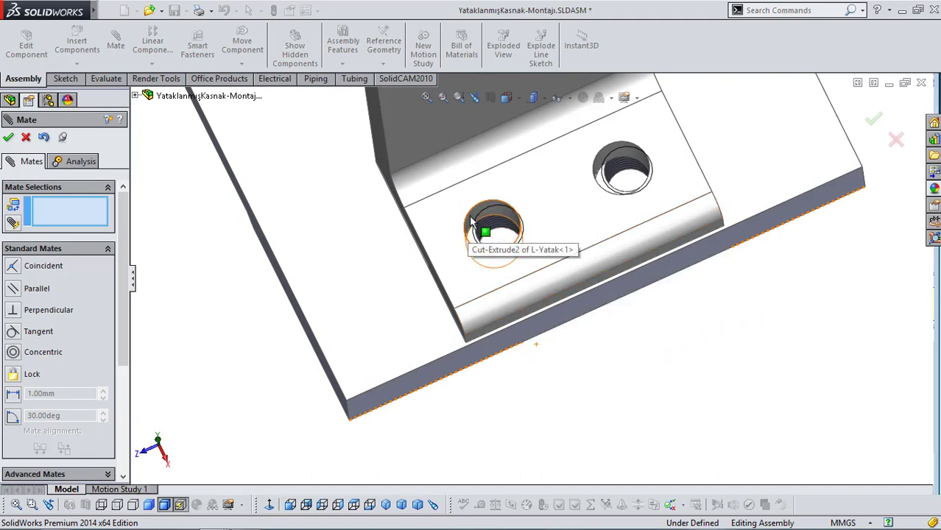
middle_click_drag(531, 311, 510, 283)
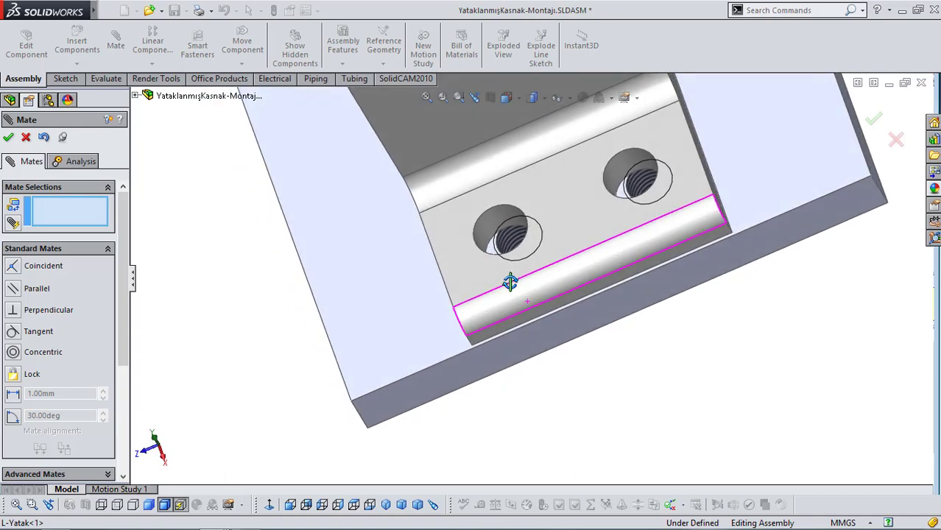
left_click(486, 232)
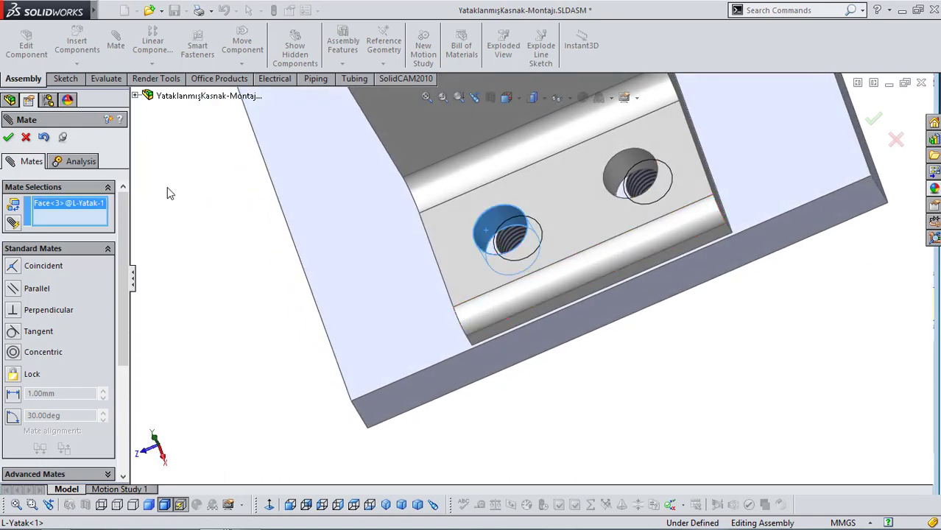
left_click(507, 244)
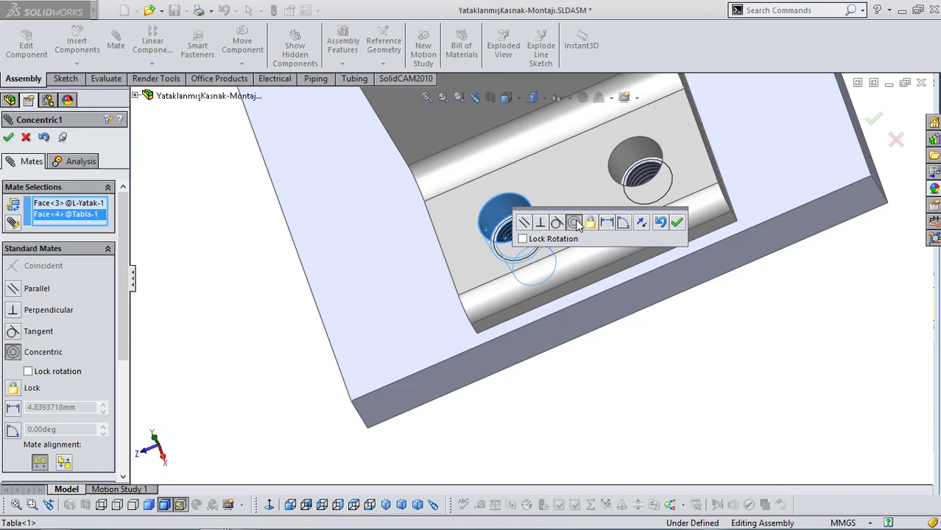
left_click(676, 222)
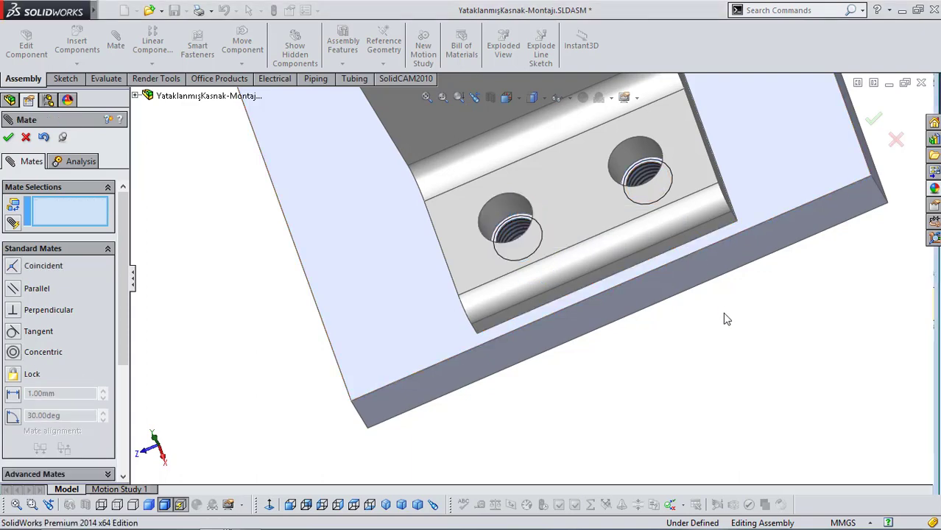
- Swing the L-Yatak bracket around its mated hole in the Trimetric view to test its remaining rotation
scroll(630, 254, "up", 3)
scroll(643, 321, "up", 2)
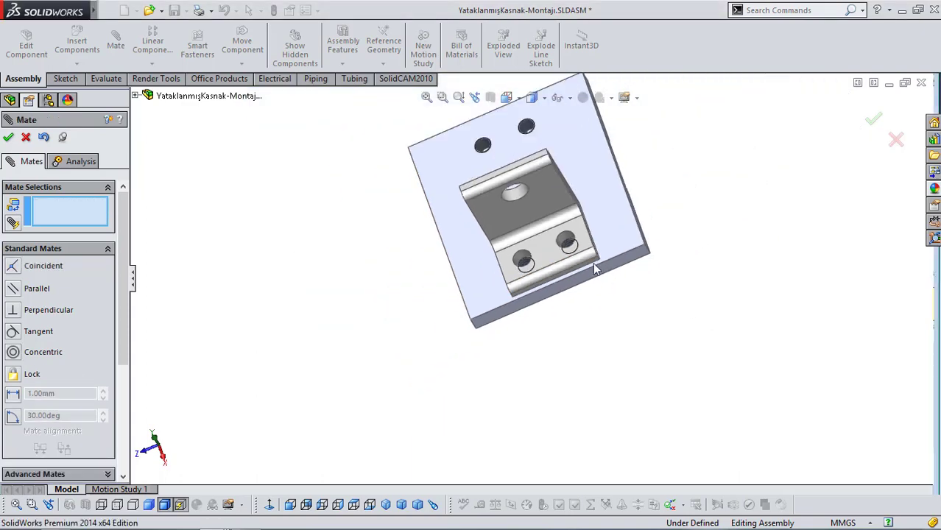
left_click(554, 203)
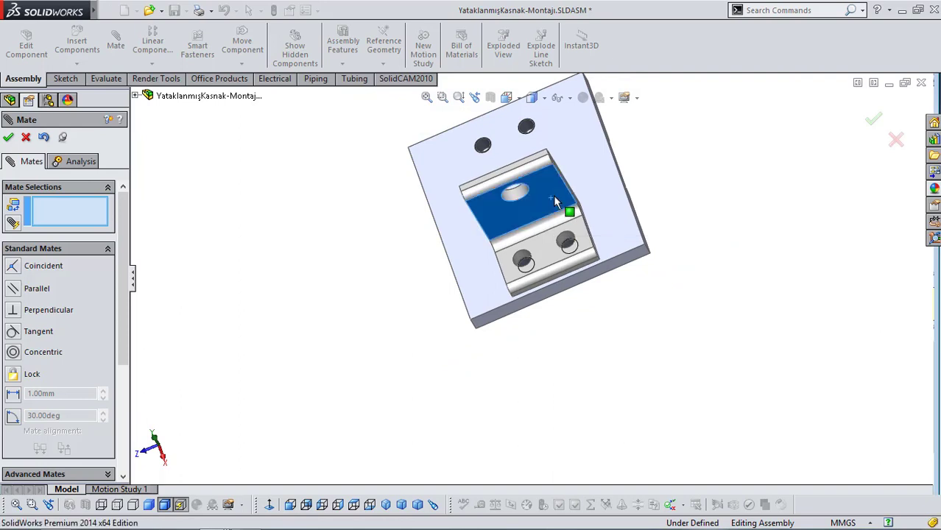
left_click(402, 507)
right_click_drag(612, 273, 639, 249)
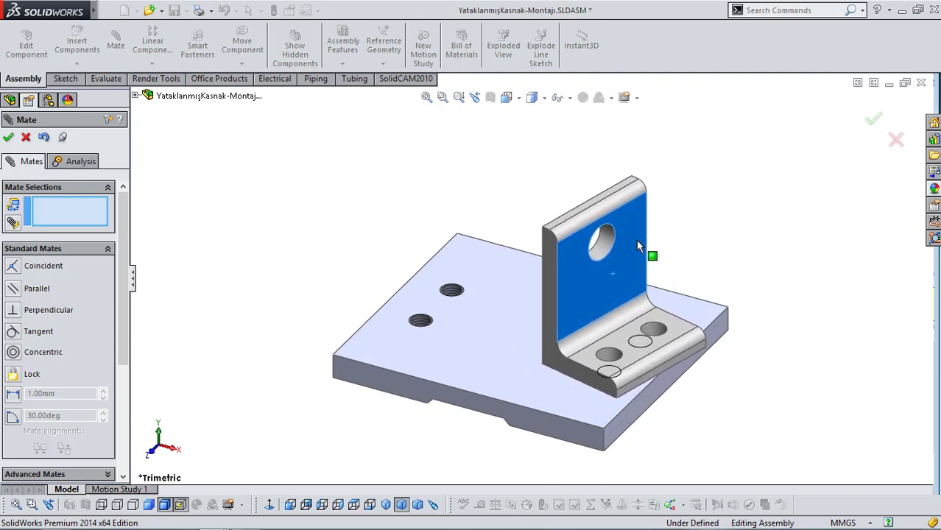
left_click(634, 238)
middle_click_drag(706, 238, 663, 345)
scroll(639, 313, "down", 5)
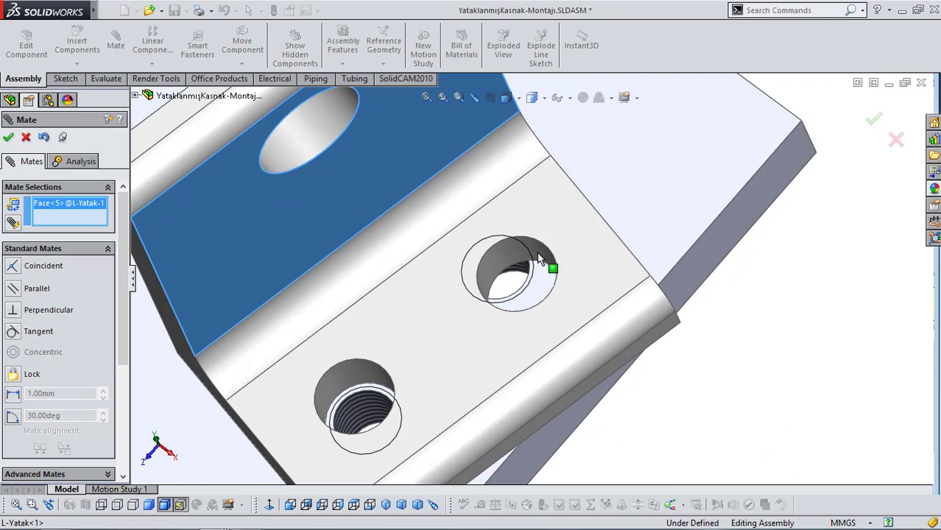
scroll(540, 259, "up", 1)
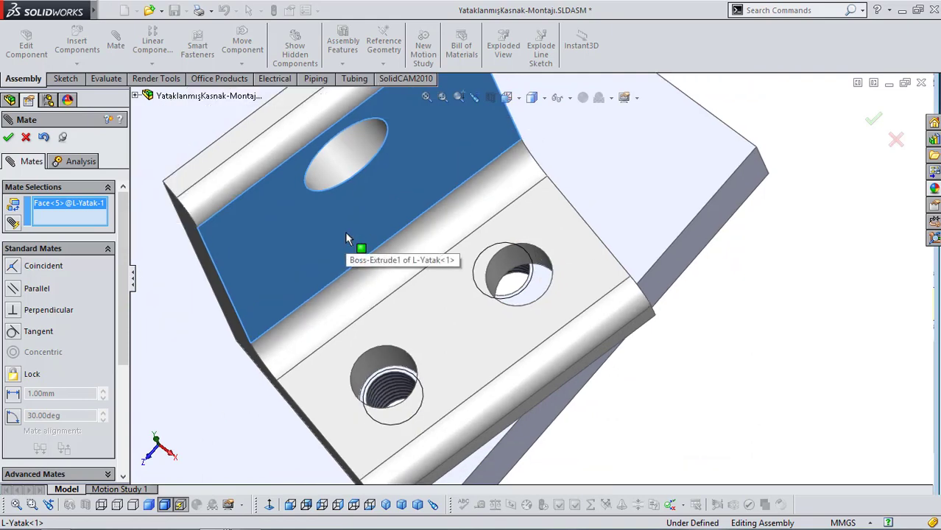
right_click(87, 215)
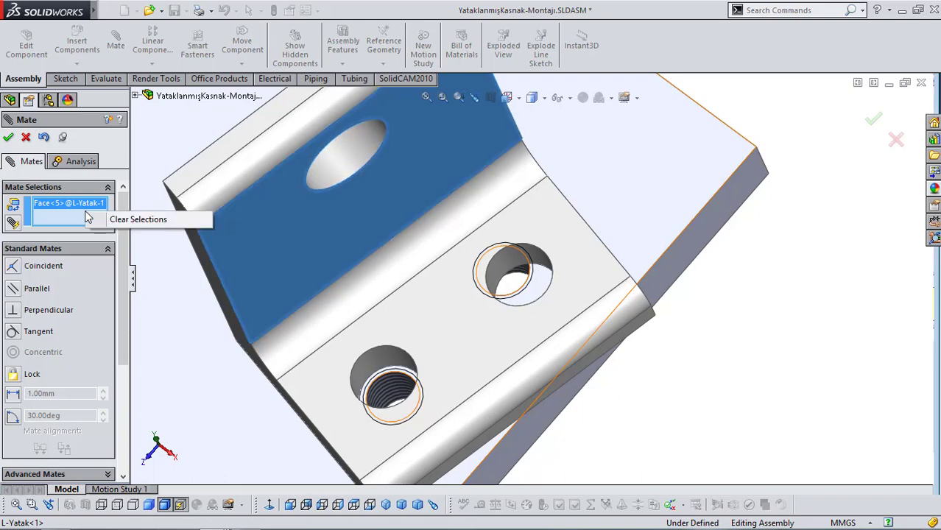
left_click(139, 220)
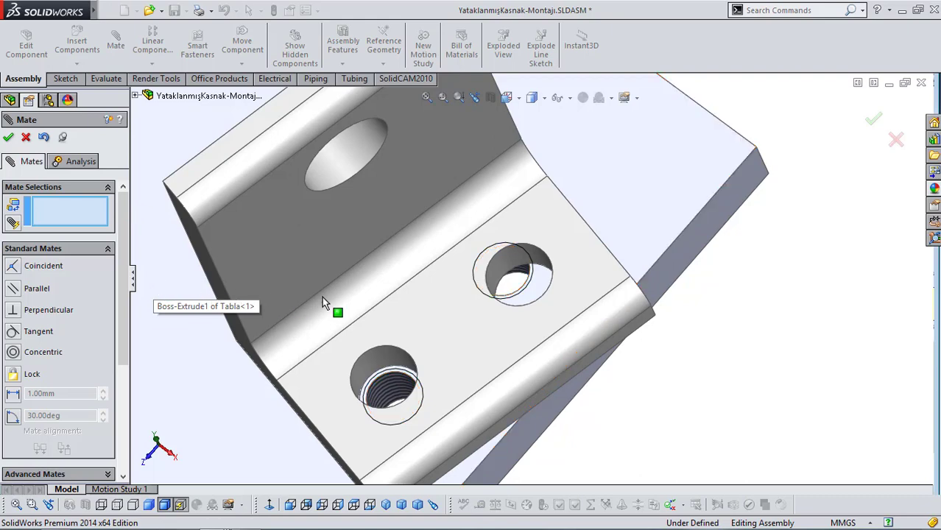
- Mate the bracket's second mounting hole Concentric with its matching plate hole, restore the Trimetric view, and finish mating
left_click(513, 259)
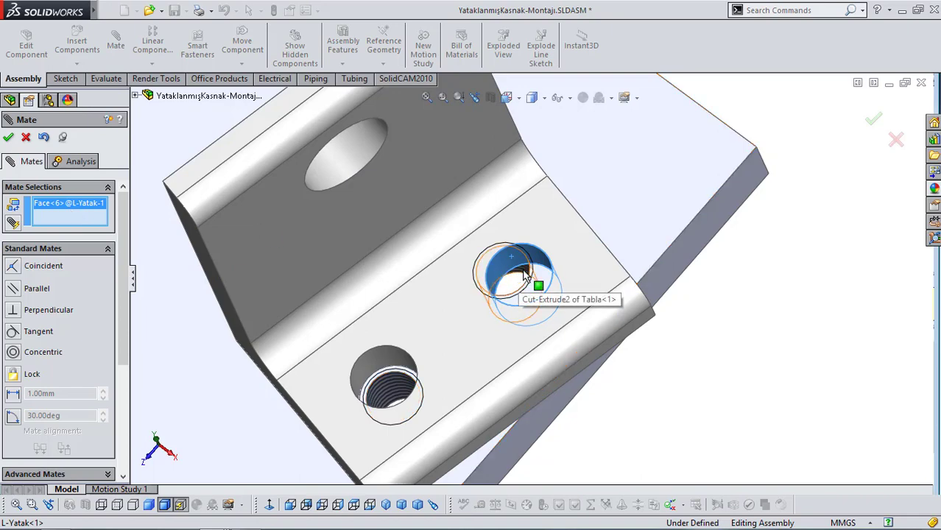
left_click(525, 276)
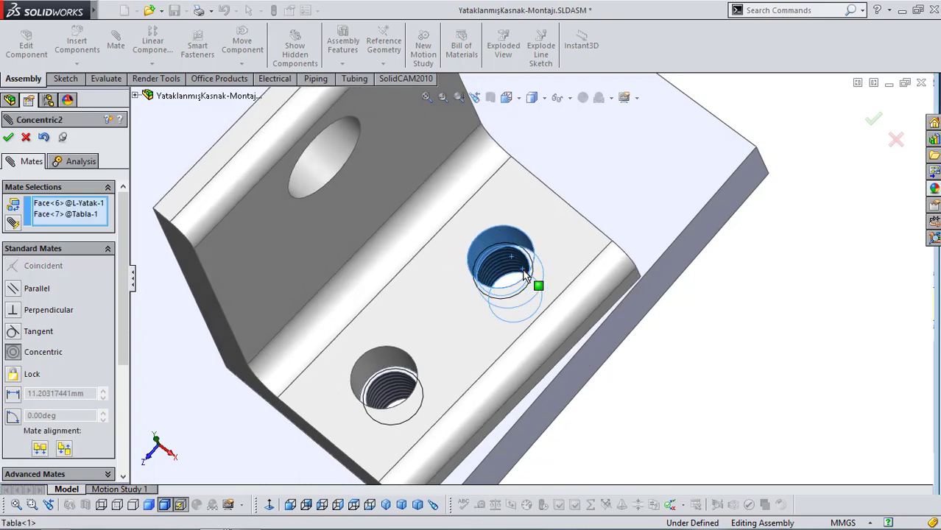
left_click(694, 238)
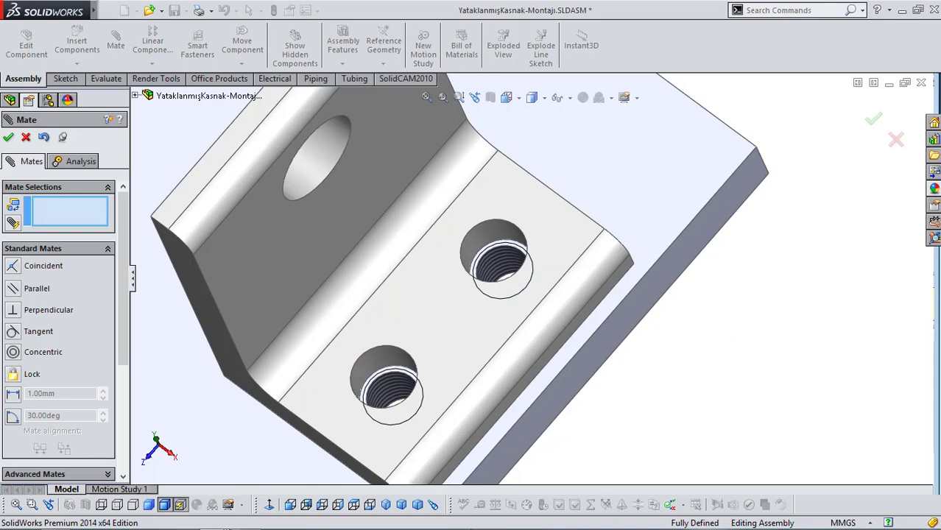
left_click(401, 505)
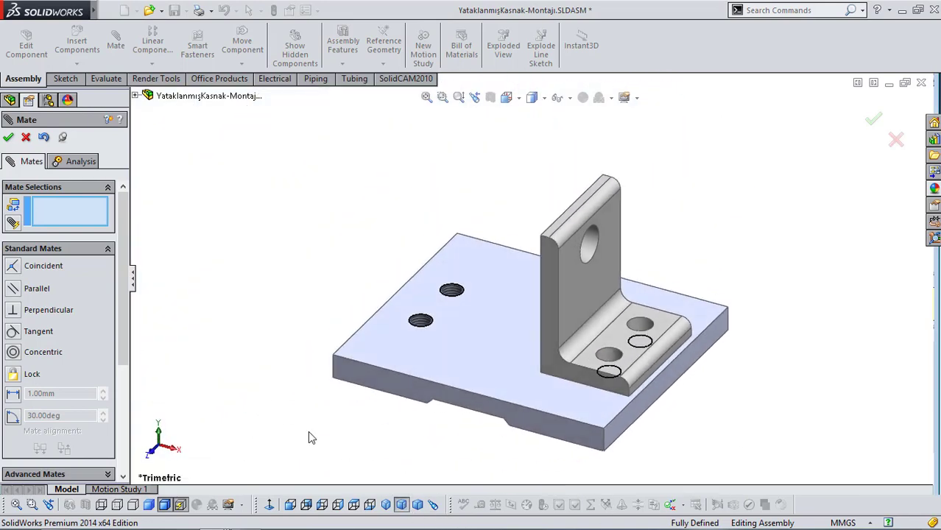
left_click(9, 137)
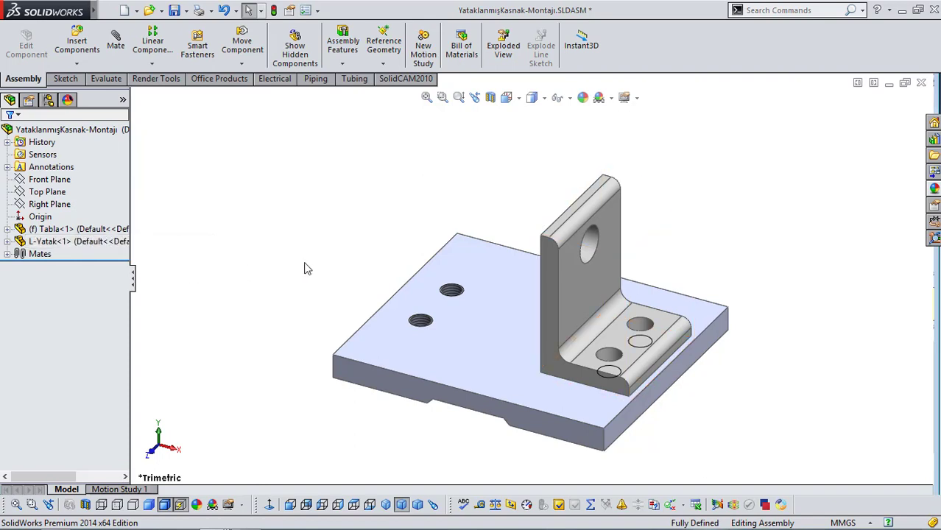
- Check the mated bracket in the Front, Top, Right and Trimetric views and save the assembly
left_click(291, 505)
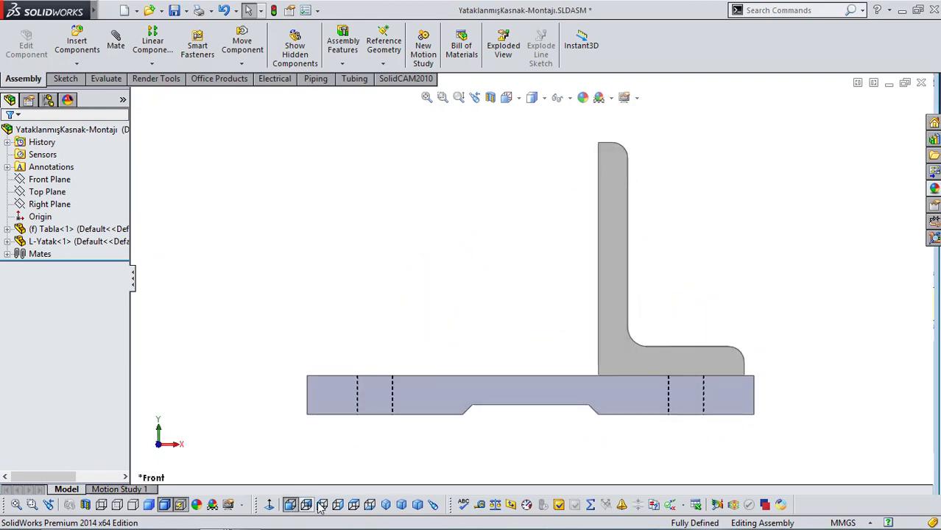
left_click(354, 506)
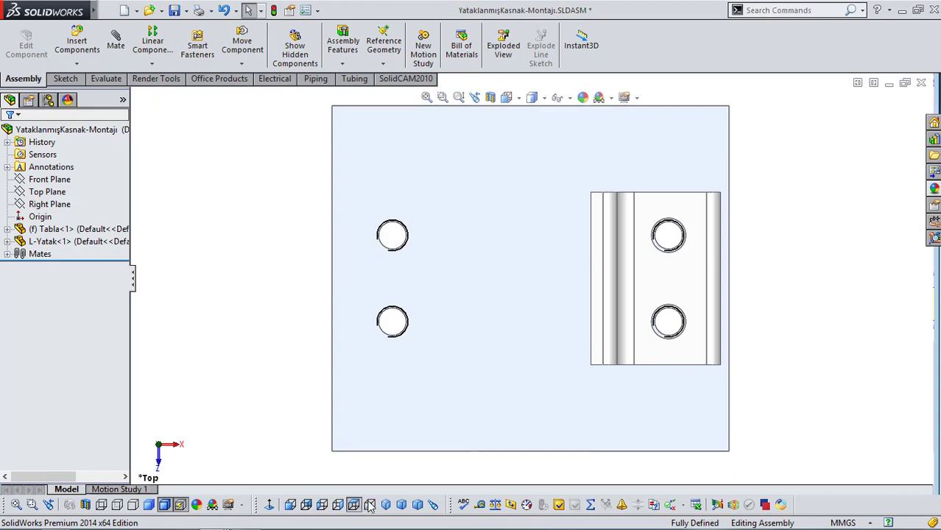
left_click(338, 508)
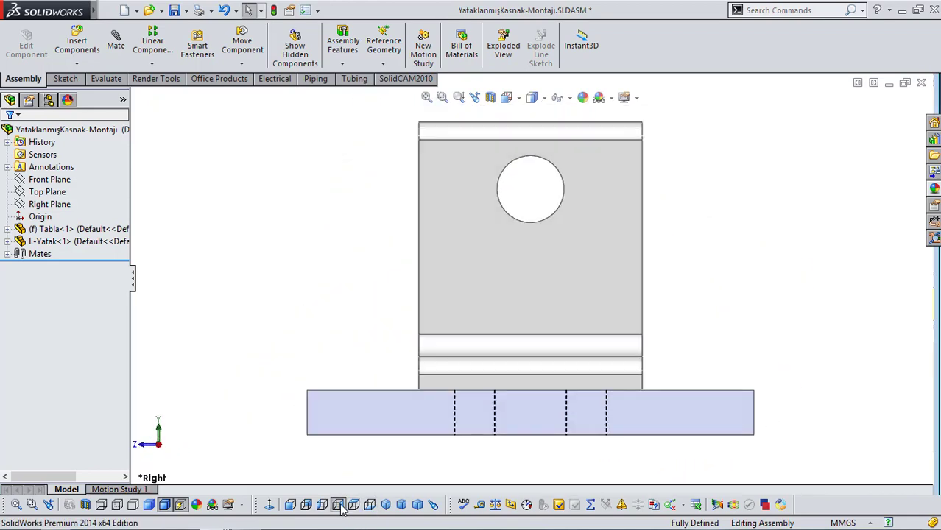
left_click(402, 506)
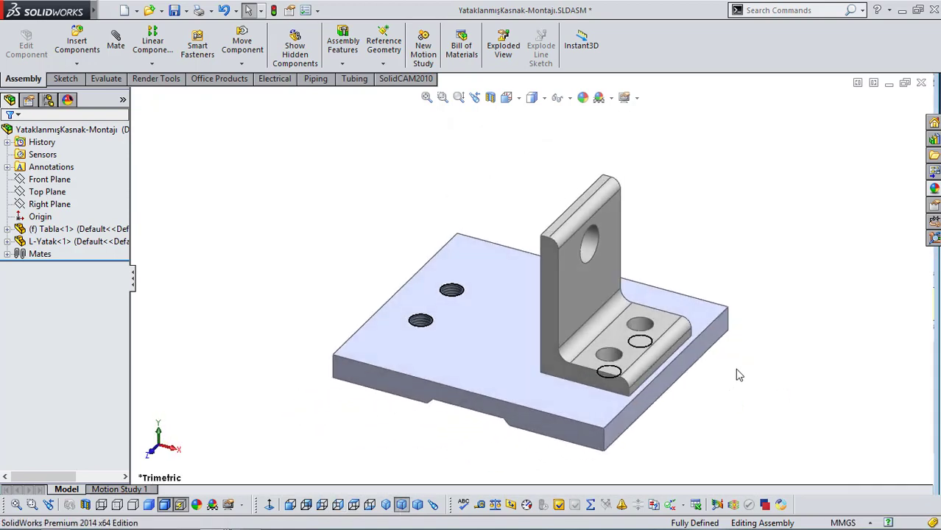
key("ctrl+s")
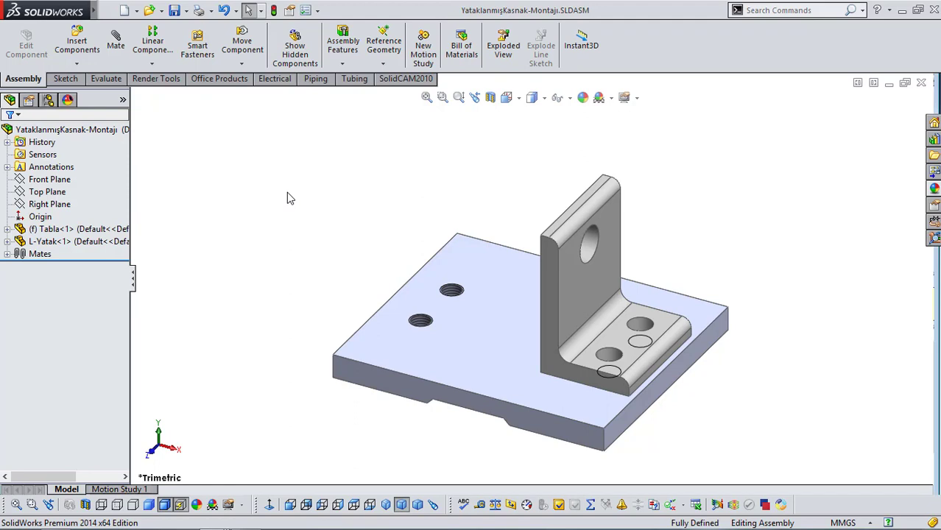
- Insert the Burç bushing into the assembly and place it in free space above the base plate
middle_click_drag(288, 193, 319, 170)
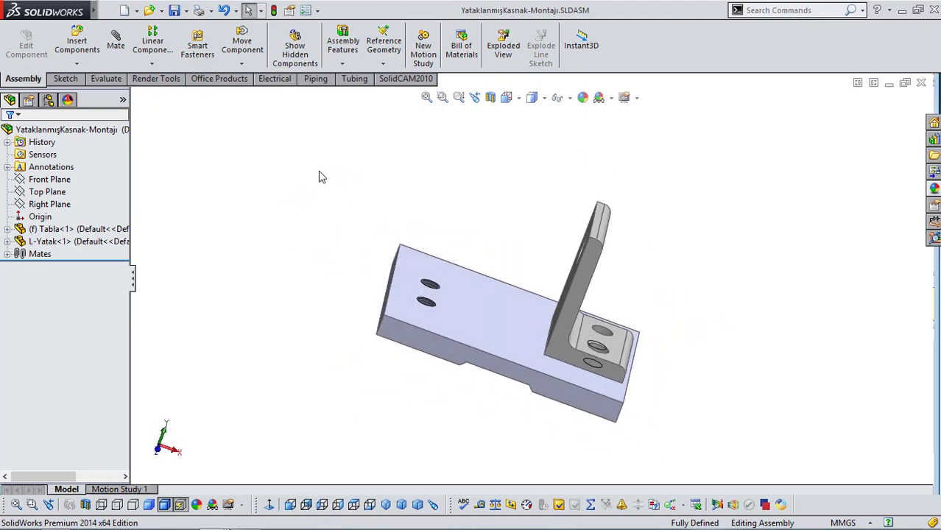
scroll(543, 244, "down", 2)
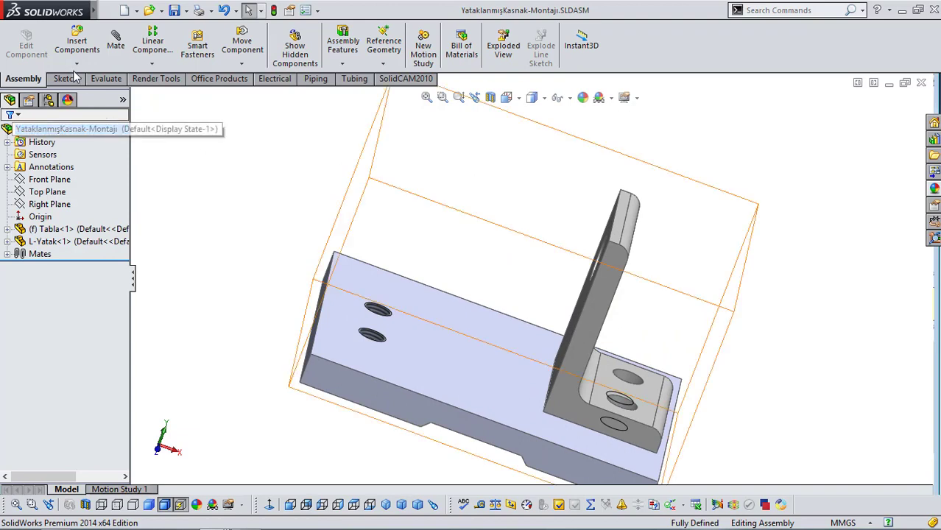
left_click(78, 46)
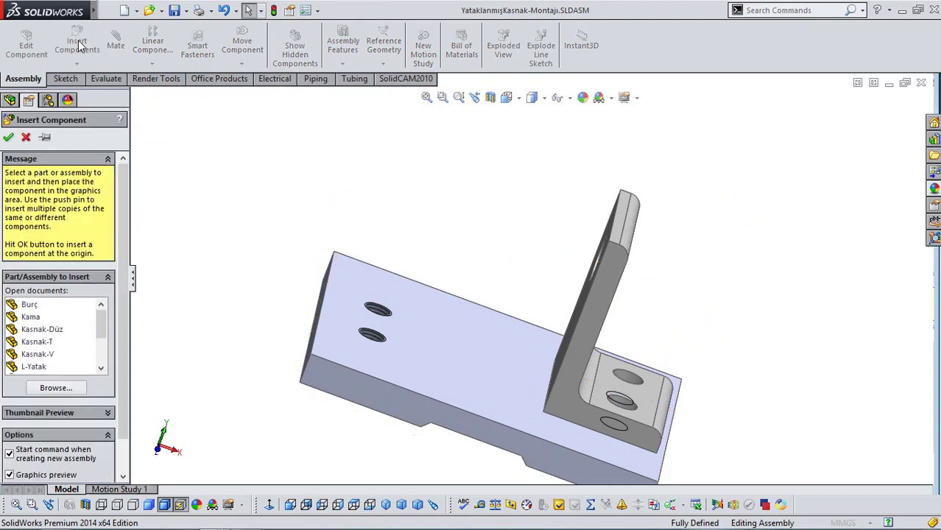
left_click(29, 304)
left_click(445, 185)
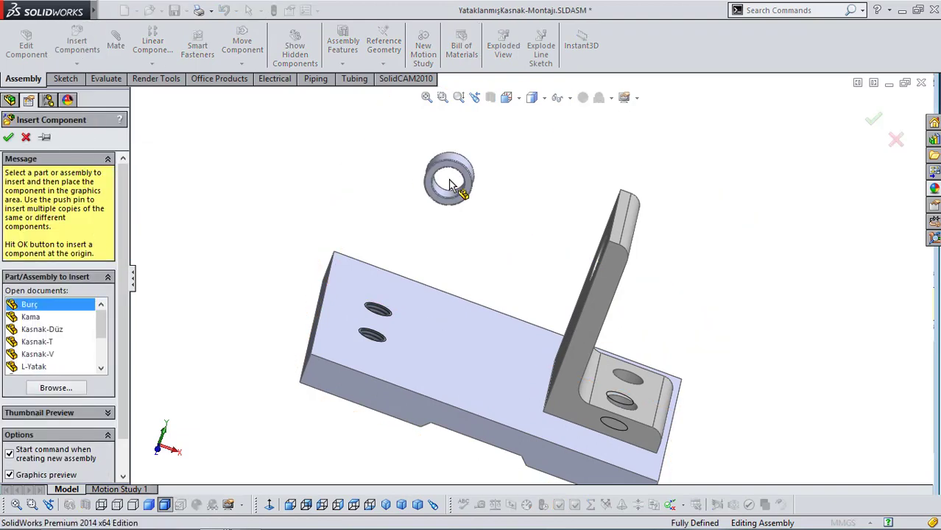
- Color the Burç bushing dark gray from the standard palette, applying the appearance at the part document level
middle_click_drag(515, 217, 507, 245)
scroll(534, 170, "down", 5)
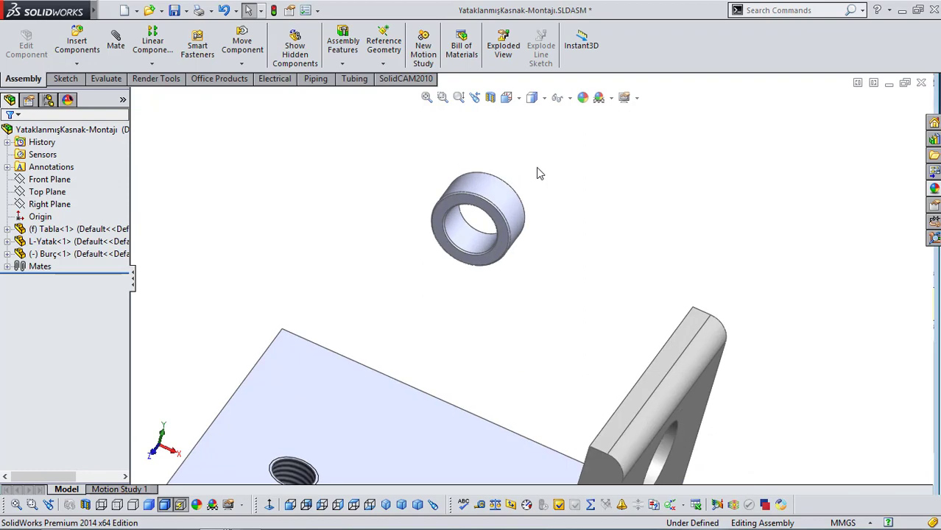
left_click(507, 194)
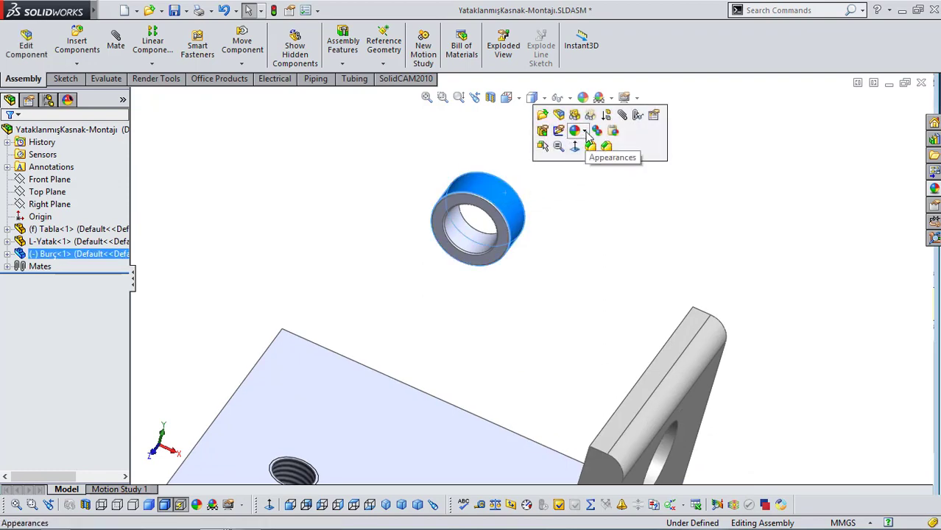
left_click(586, 133)
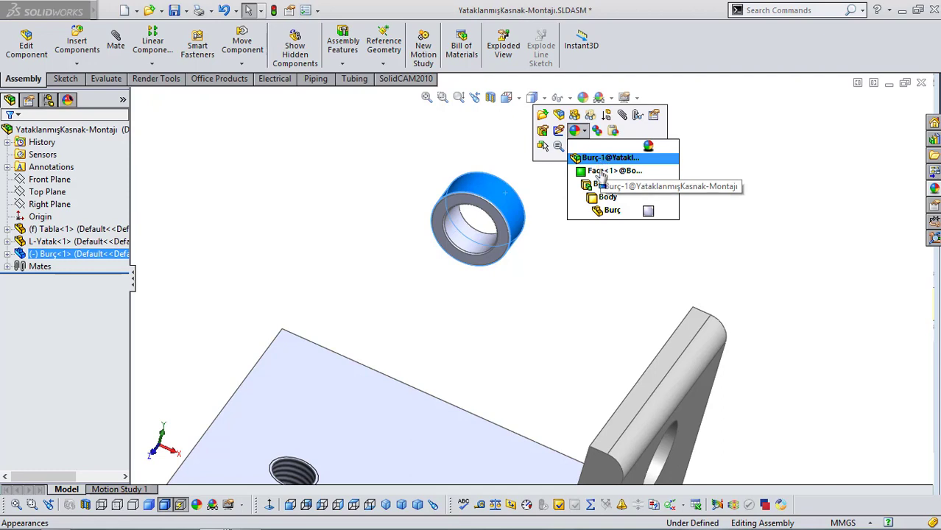
left_click(611, 211)
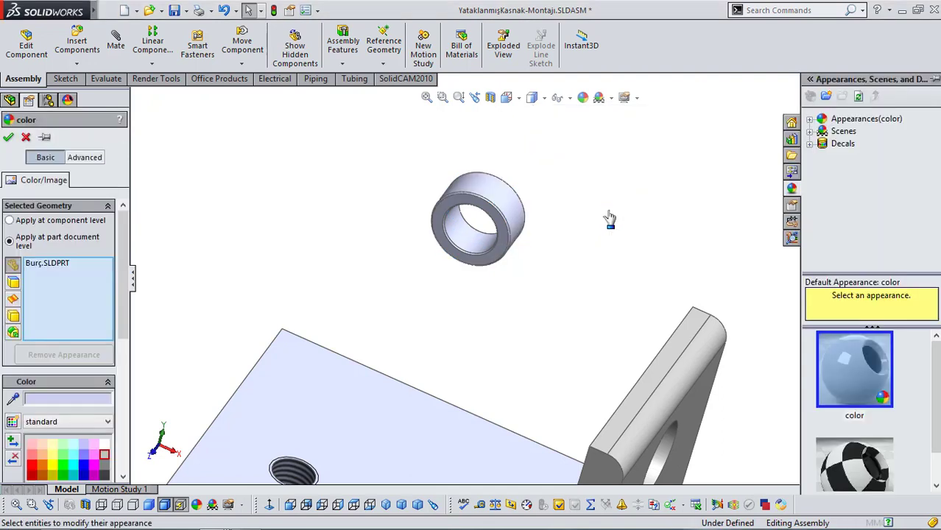
left_click(105, 469)
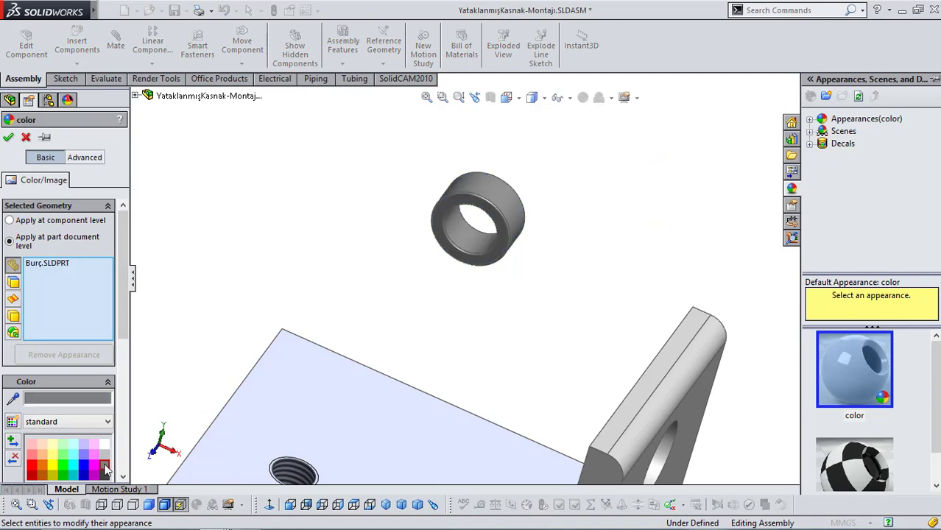
left_click(8, 137)
left_click(579, 308)
- Examine the recolored bushing and the L-Yatak bracket's upright hole from several angles
scroll(579, 308, "up", 3)
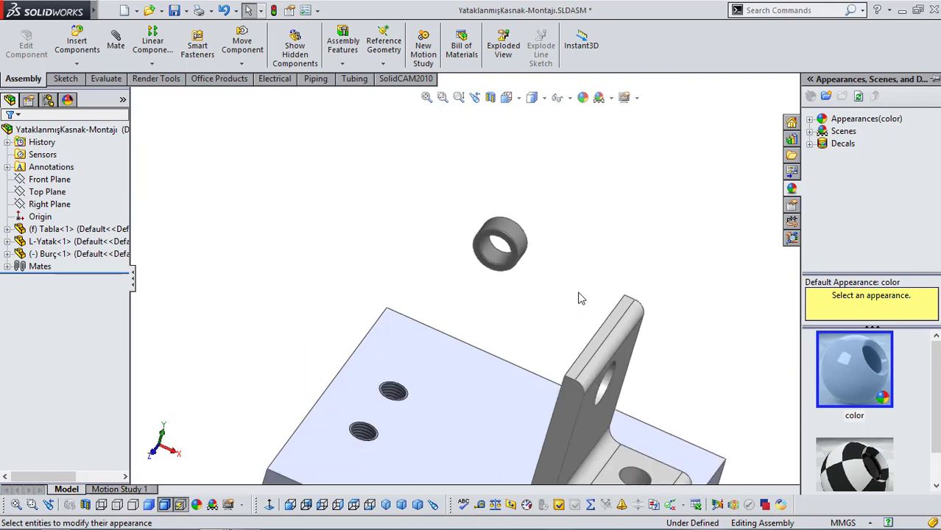
mouse_move(534, 263)
middle_mouse_down()
mouse_move(542, 267)
mouse_move(546, 210)
mouse_move(521, 263)
middle_mouse_up()
scroll(521, 263, "down", 4)
scroll(680, 254, "up", 2)
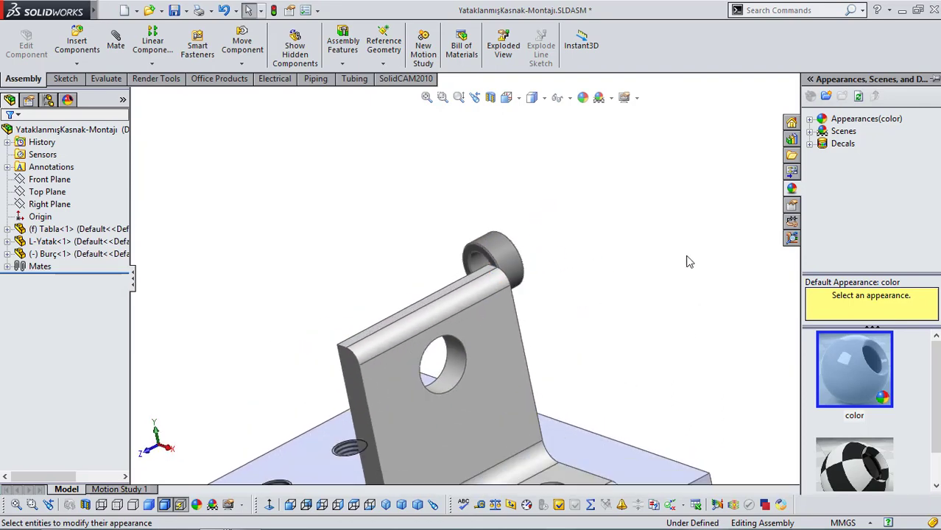
scroll(631, 300, "up", 3)
middle_click_drag(631, 300, 633, 280)
scroll(501, 287, "down", 5)
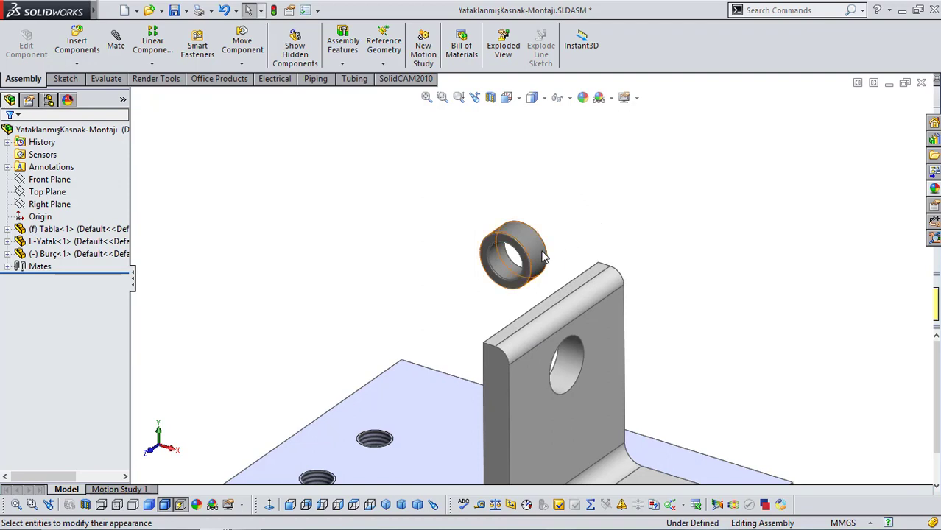
scroll(543, 257, "down", 2)
middle_click_drag(543, 257, 588, 271)
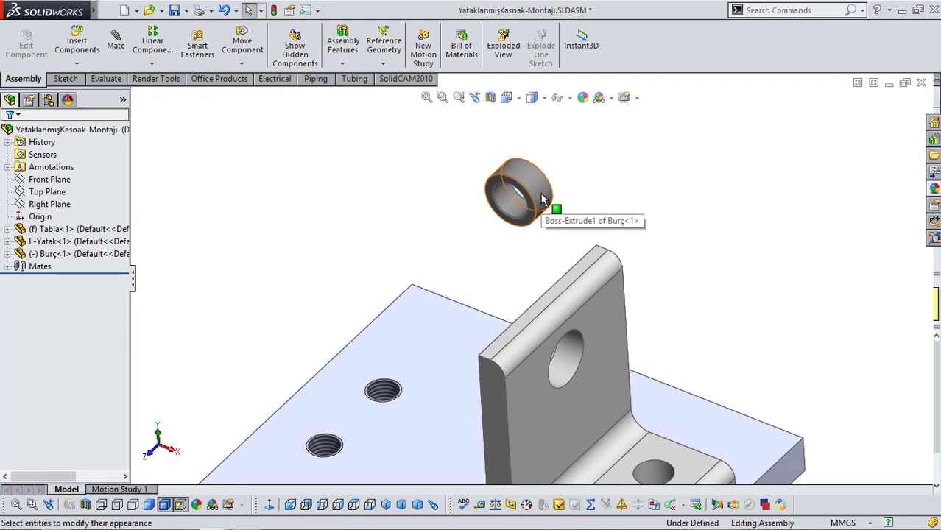
- Move the bushing away from the bracket over the plate and rotate it so its open end faces the bracket
left_click_drag(541, 199, 445, 194)
key("Escape")
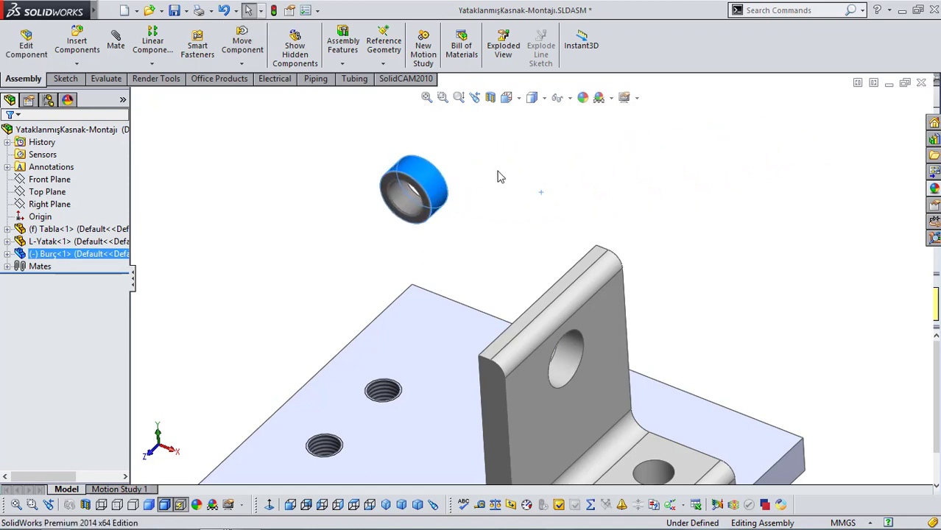
left_click(432, 185)
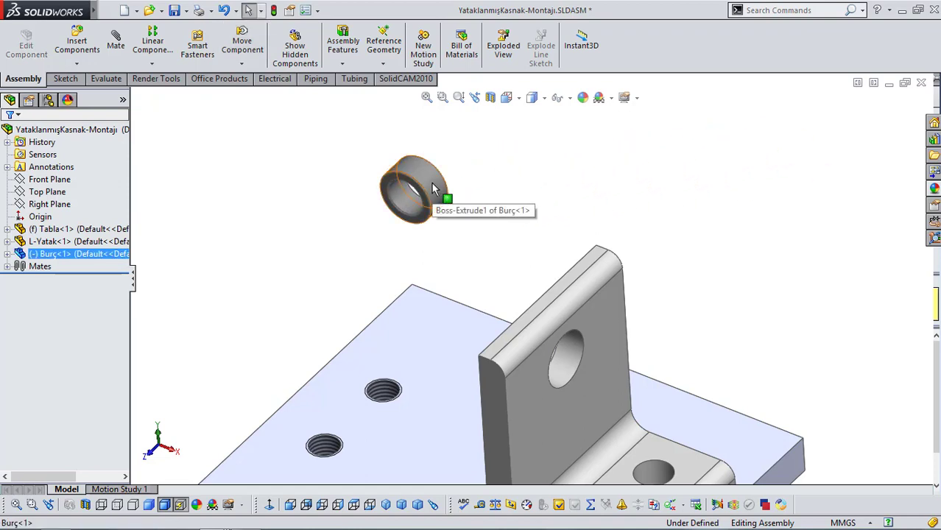
mouse_move(405, 210)
right_mouse_down()
mouse_move(288, 281)
mouse_move(384, 155)
mouse_move(445, 263)
mouse_move(378, 107)
mouse_move(287, 196)
mouse_move(417, 227)
mouse_move(518, 234)
mouse_move(362, 168)
mouse_move(404, 226)
right_mouse_up()
left_click(392, 242)
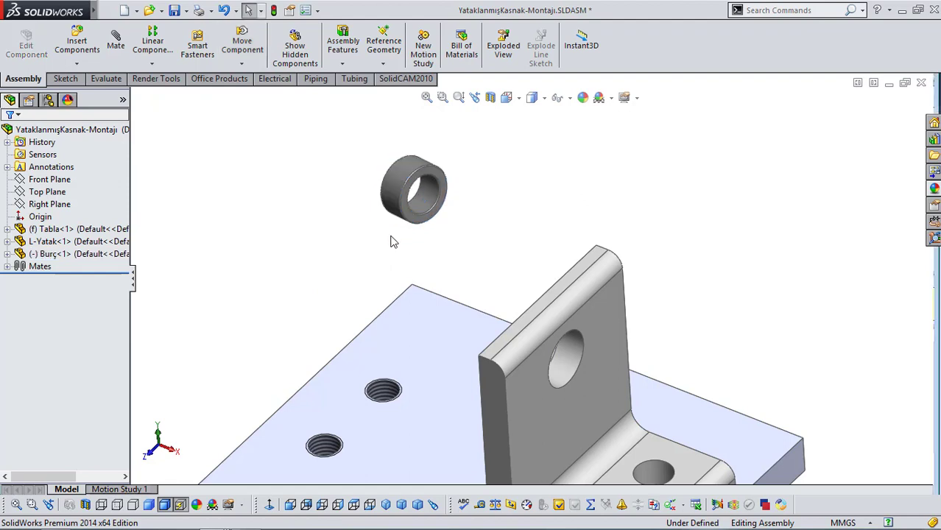
- Reposition the bushing in free space just behind the bracket's upright wall, clear of its upper edge
key("f")
middle_click_drag(393, 243, 442, 244)
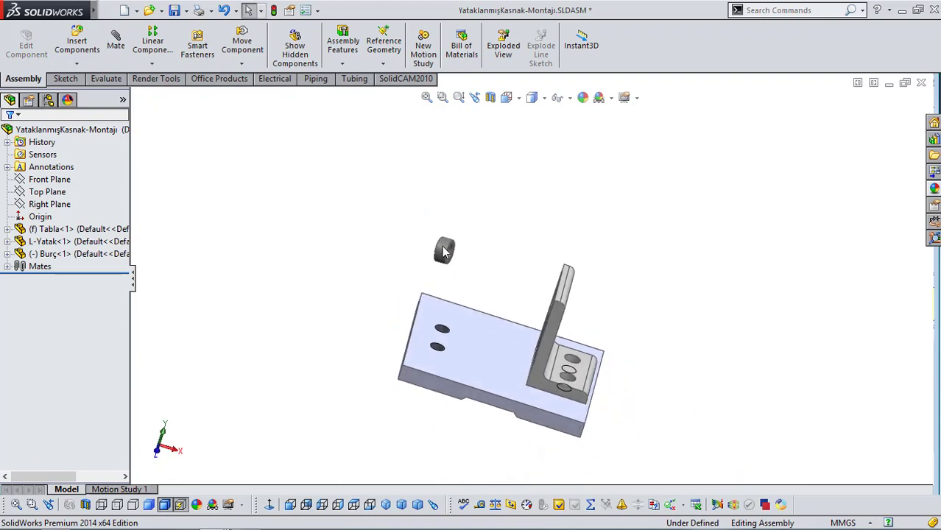
left_click_drag(455, 253, 507, 298)
key("Escape")
scroll(499, 302, "down", 3)
middle_click_drag(499, 302, 504, 293)
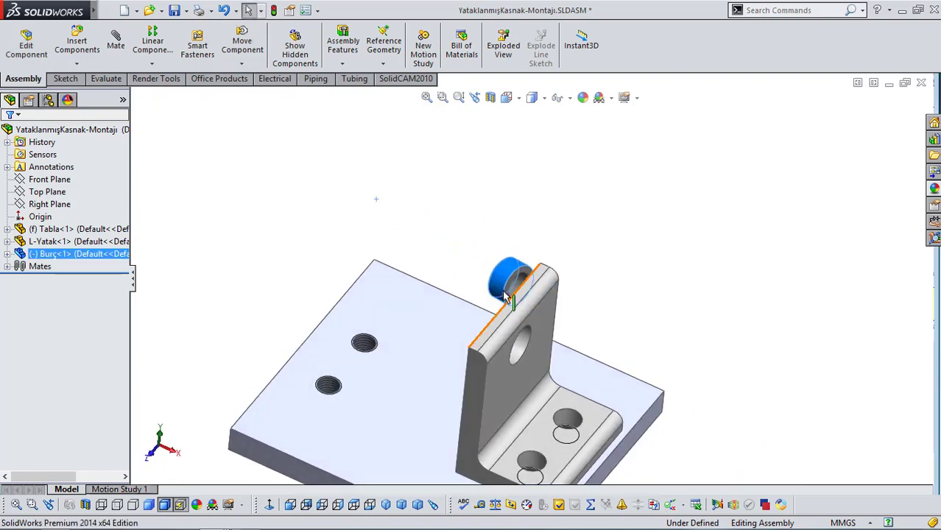
left_click_drag(499, 276, 451, 264)
key("Escape")
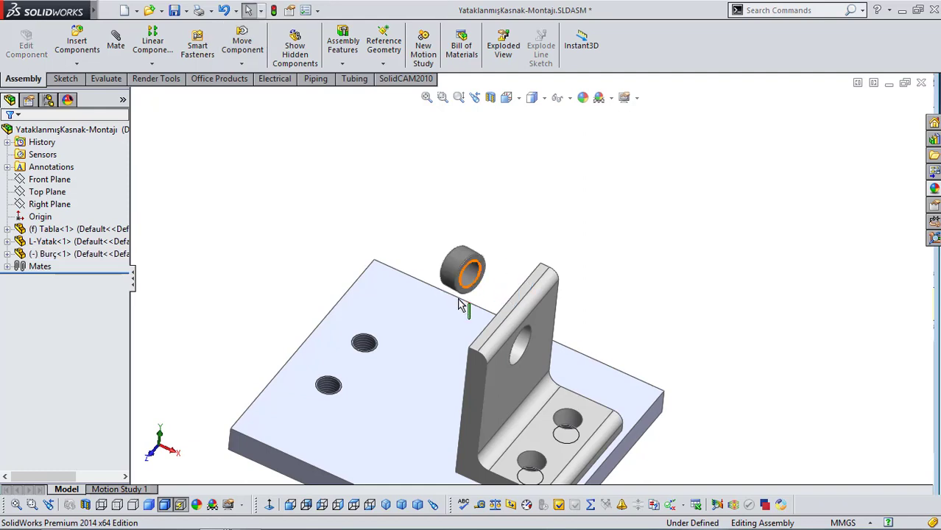
- Mate the bushing's outer cylindrical face Concentric with the hole in the L-Yatak bracket's upright wall
scroll(462, 296, "down", 5)
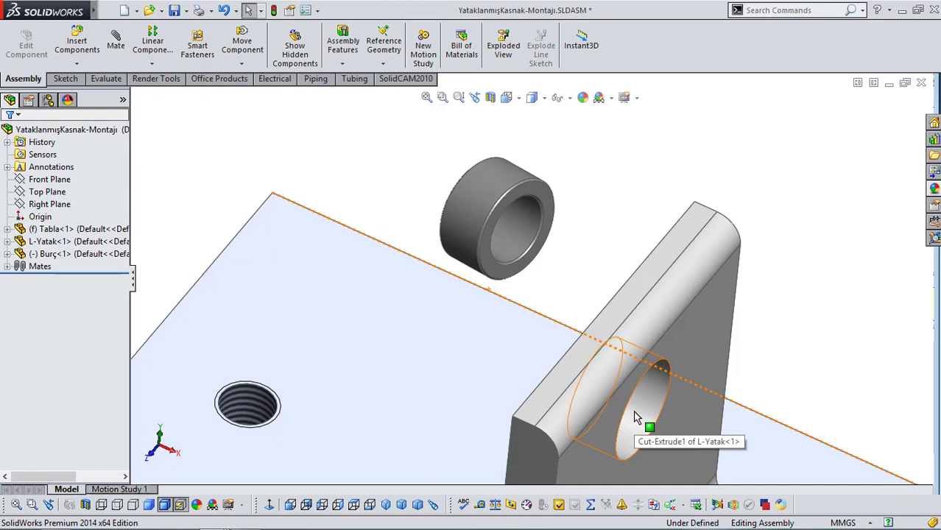
scroll(636, 417, "up", 3)
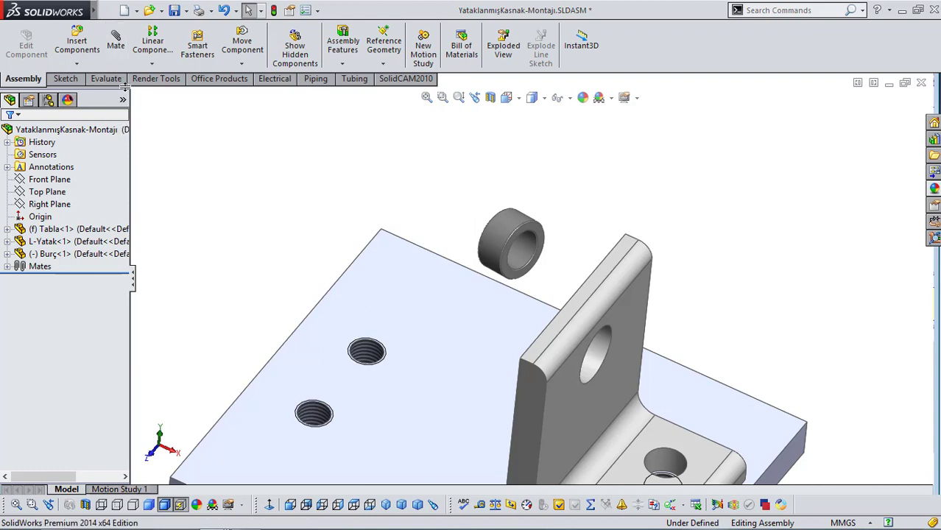
left_click(116, 45)
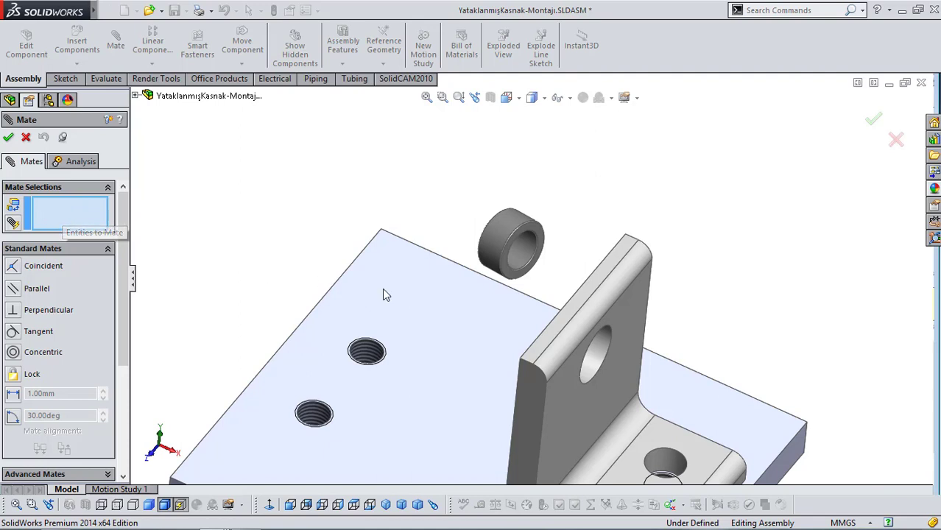
left_click(502, 236)
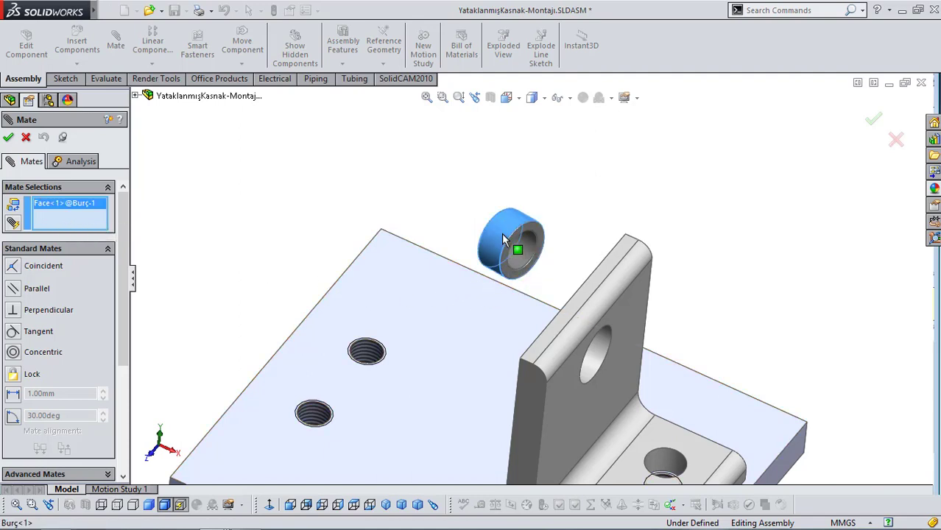
left_click(598, 352)
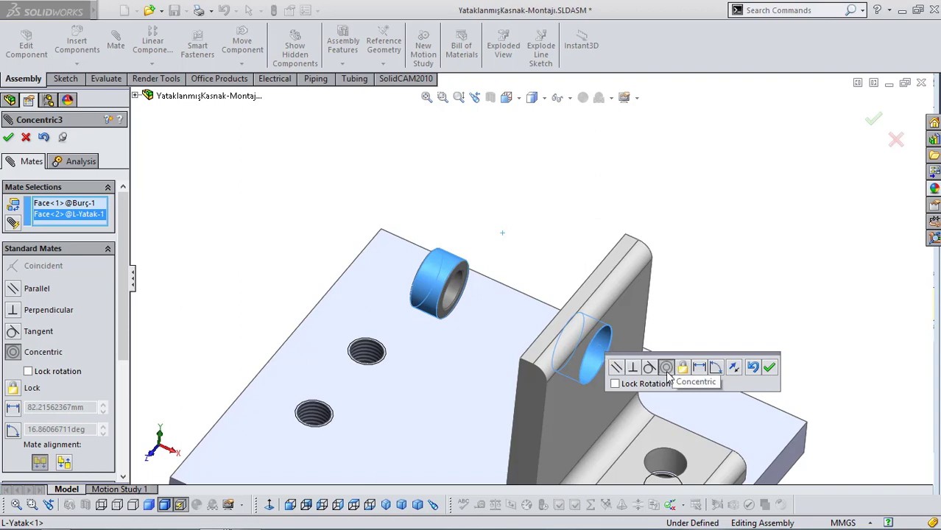
left_click(771, 368)
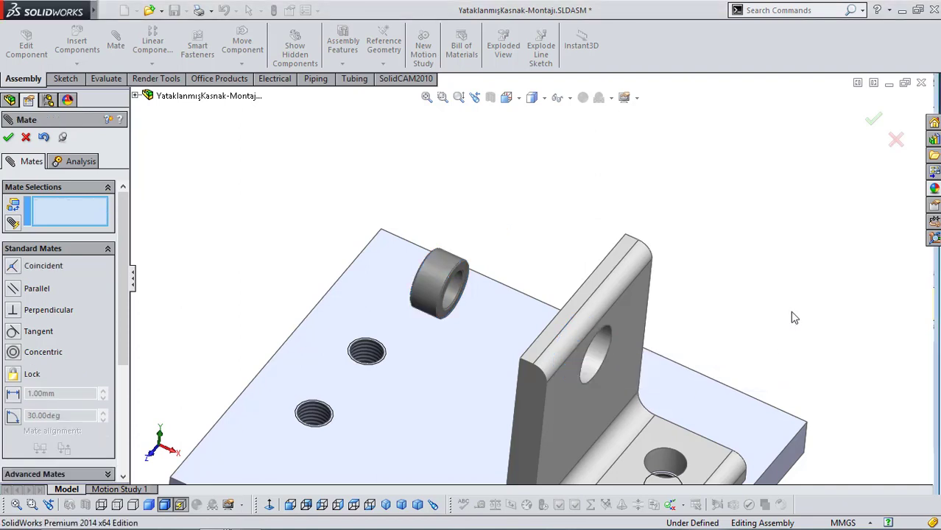
- Slide the bushing along its axis into the bracket's hole until it protrudes from the wall, and inspect its position
left_click_drag(431, 273, 602, 344)
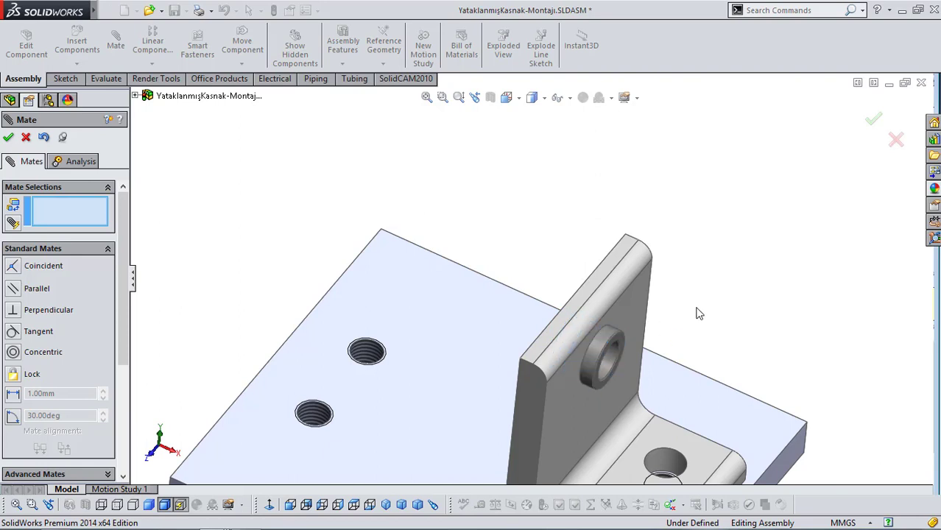
scroll(658, 340, "up", 5)
scroll(551, 324, "down", 10)
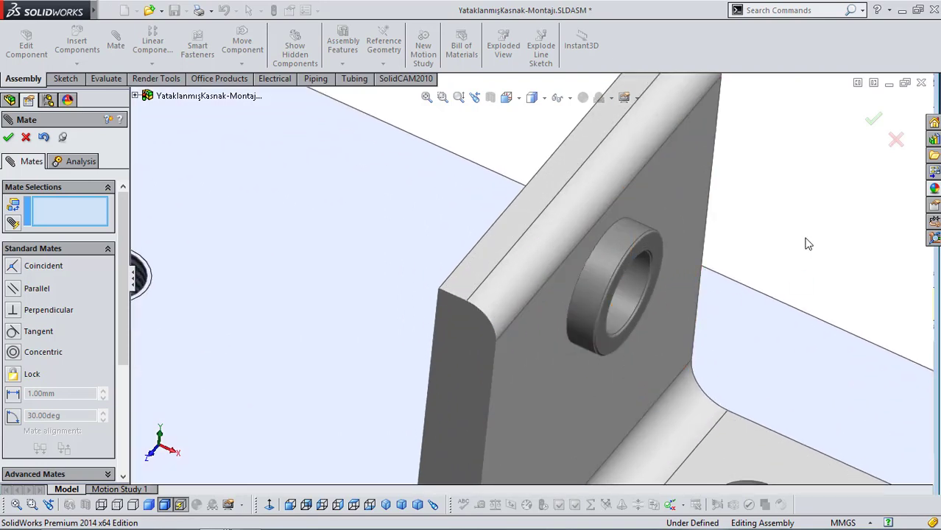
scroll(556, 364, "up", 2)
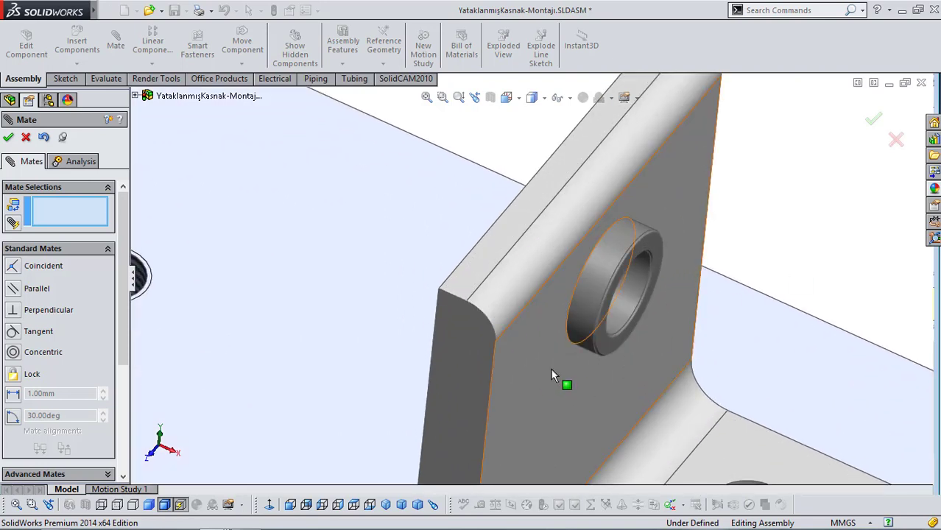
scroll(534, 371, "up", 3)
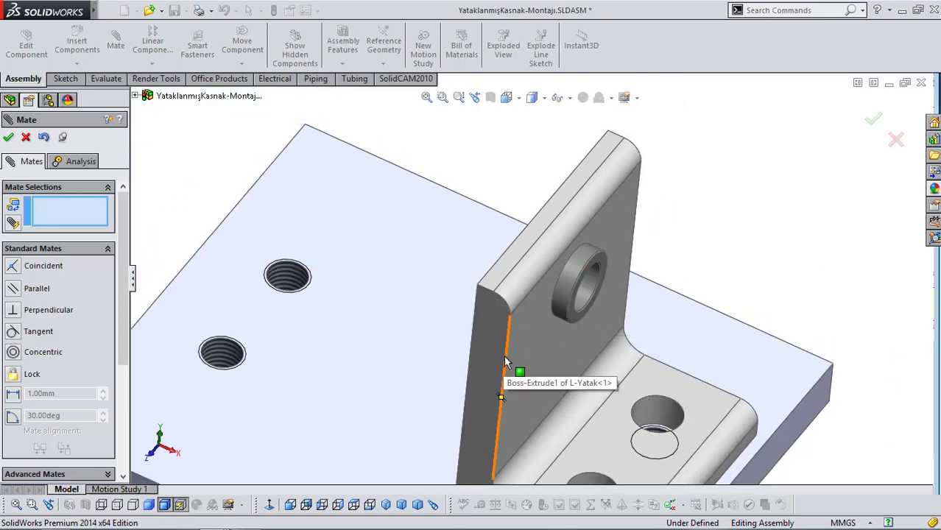
scroll(505, 362, "up", 2)
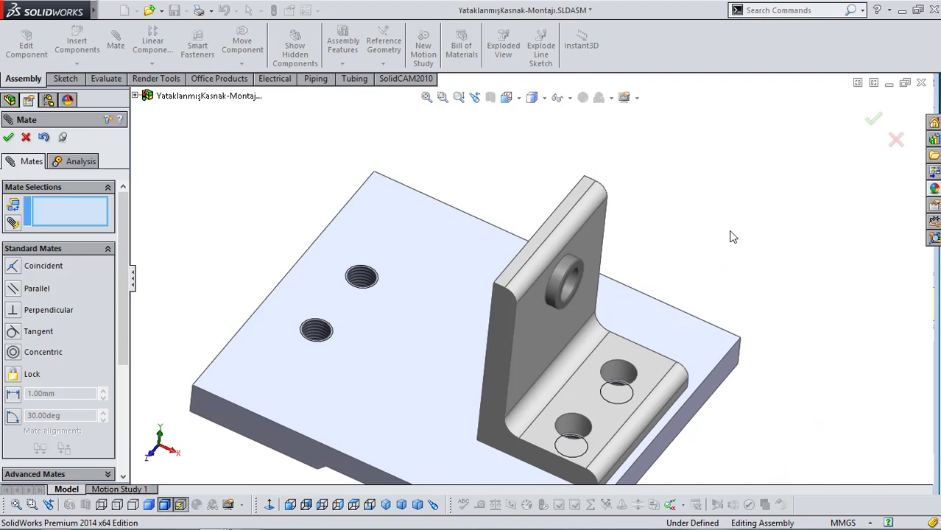
- Mate the bushing's ring-shaped end face Coincident with the bracket's upright wall face and finish mating
scroll(603, 285, "down", 3)
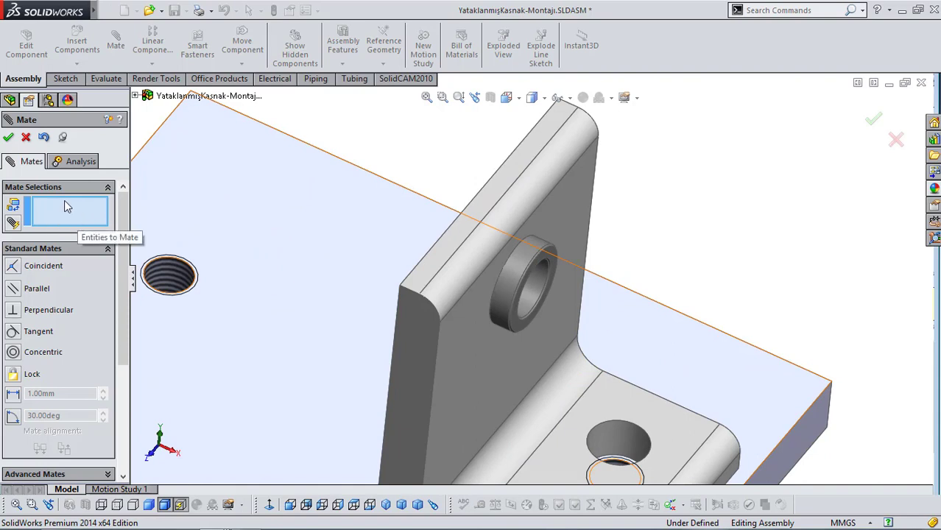
left_click(523, 326)
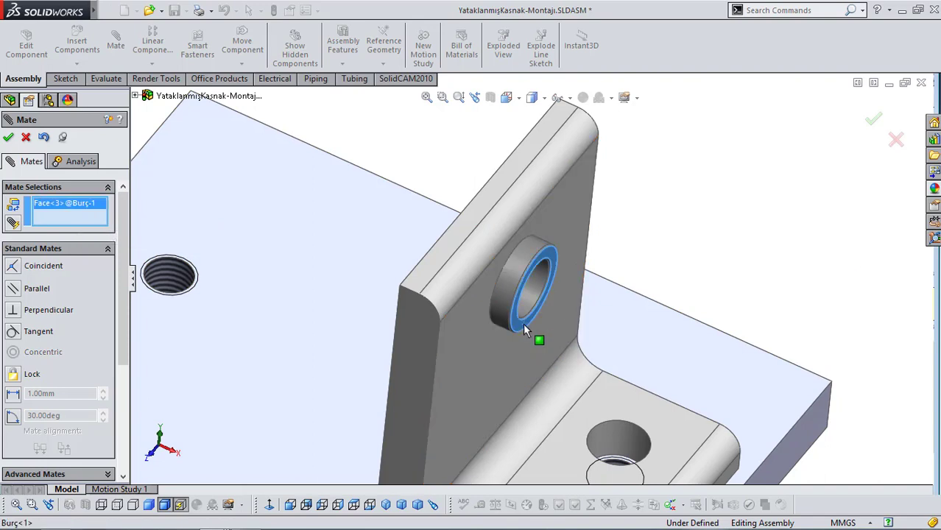
left_click(471, 354)
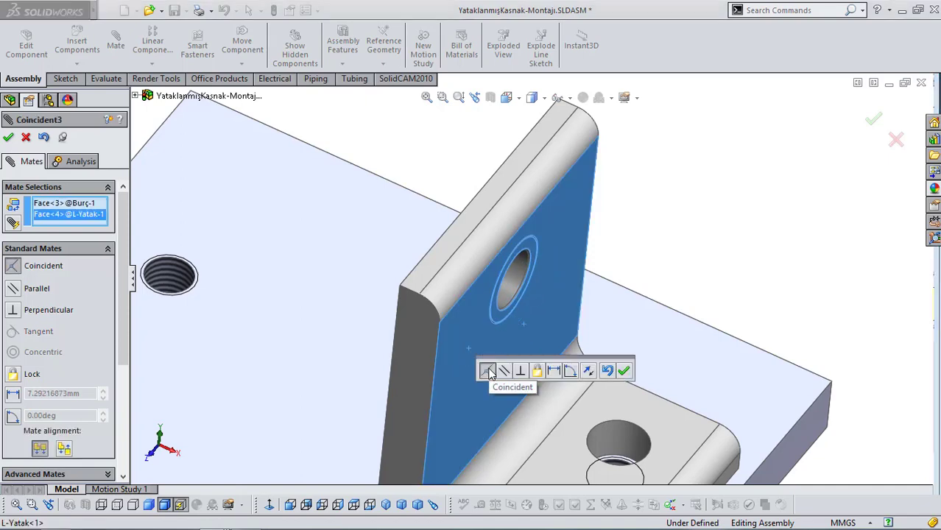
left_click(624, 371)
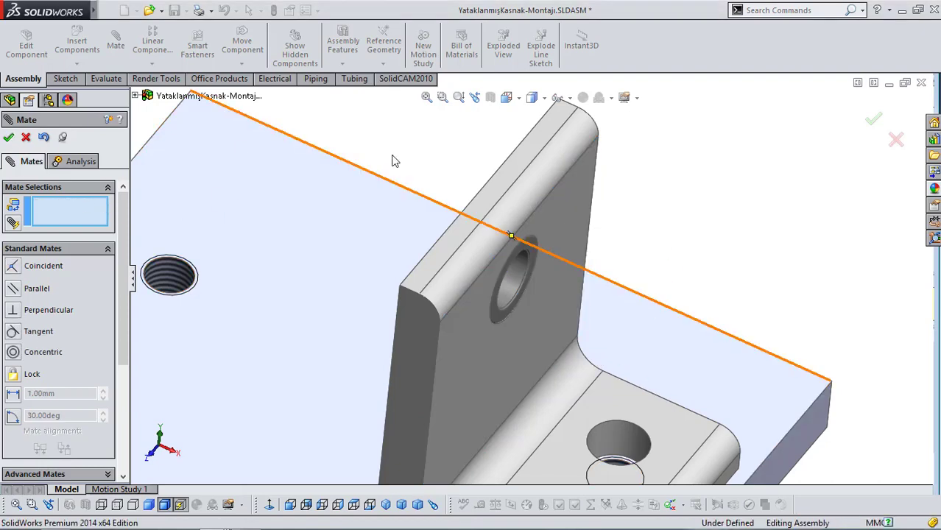
key("Escape")
- Inspect the seated bushing, restore the Trimetric view, and try to move the bushing to test its remaining freedom
middle_click_drag(658, 187, 616, 267)
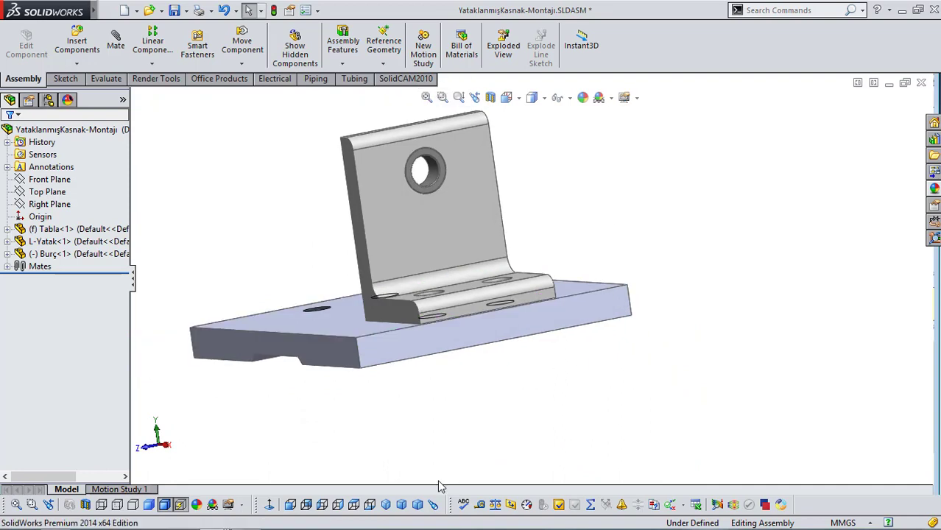
left_click(401, 504)
scroll(602, 223, "down", 3)
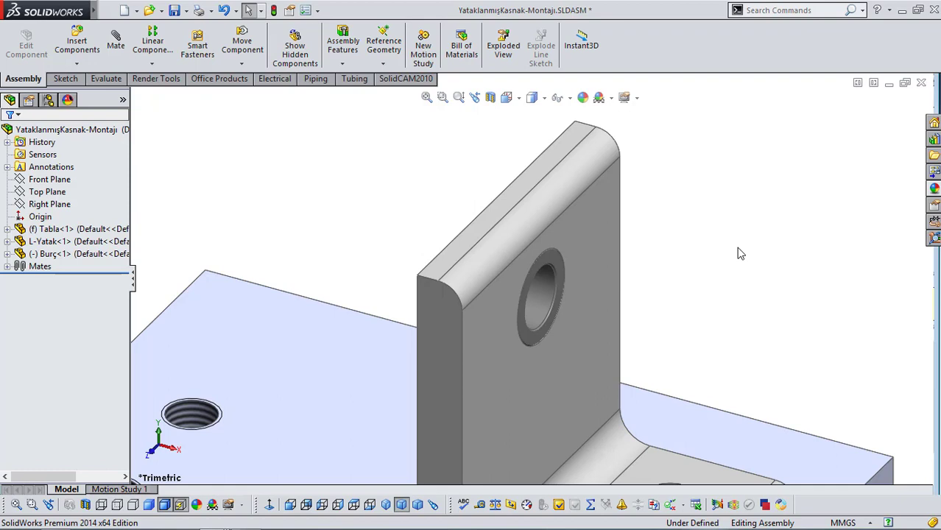
left_click_drag(553, 296, 547, 265)
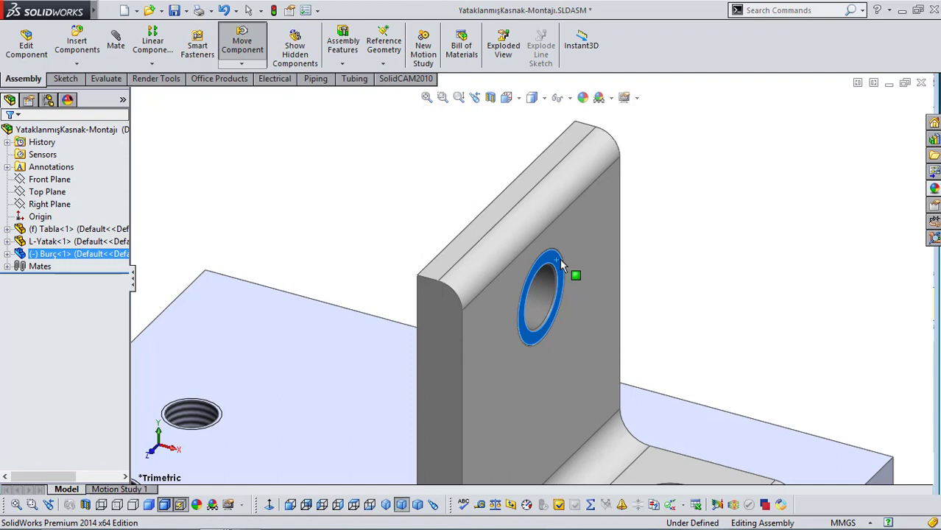
key("Escape")
left_click(713, 229)
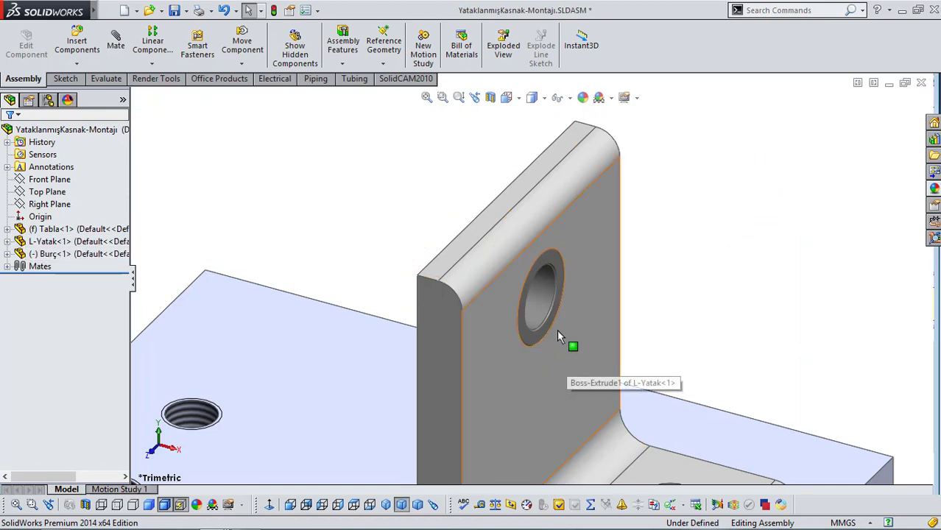
left_click_drag(541, 340, 721, 288)
scroll(698, 286, "up", 5)
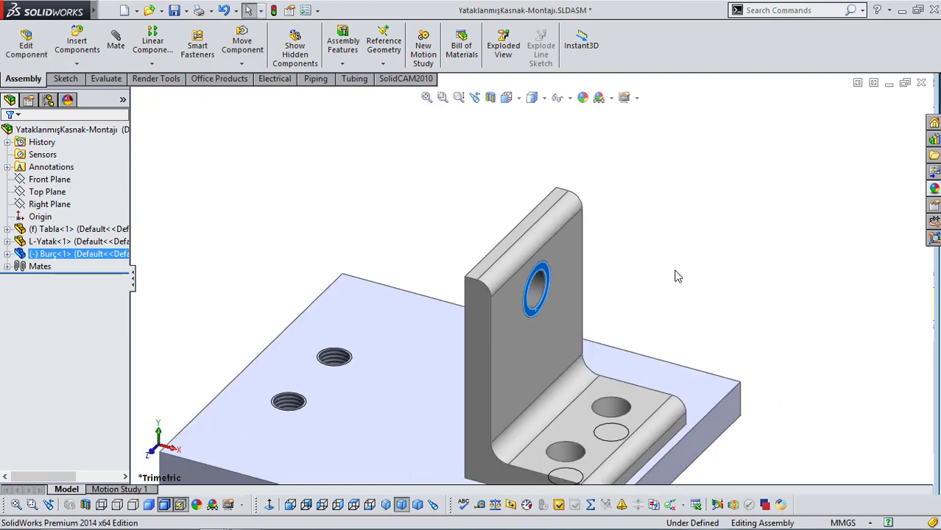
left_click(661, 285)
middle_click_drag(666, 286, 647, 267)
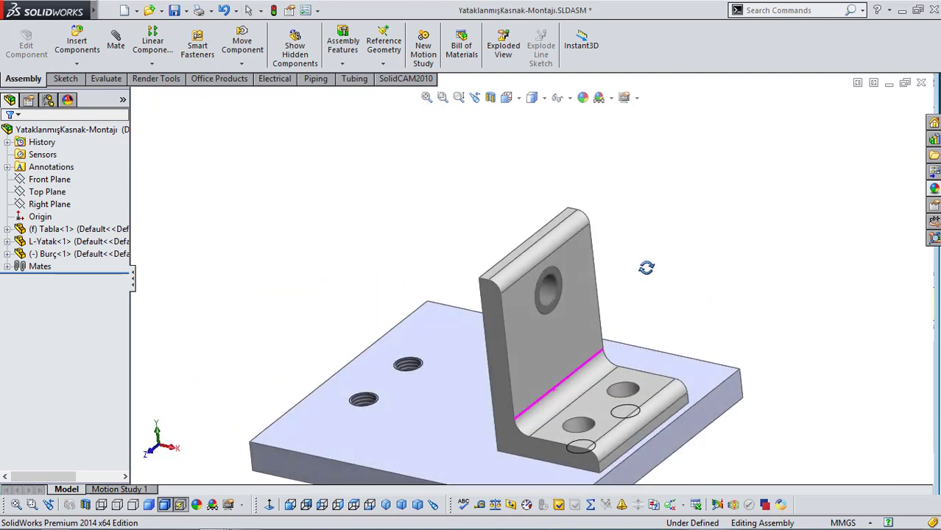
key("f")
left_click(409, 509)
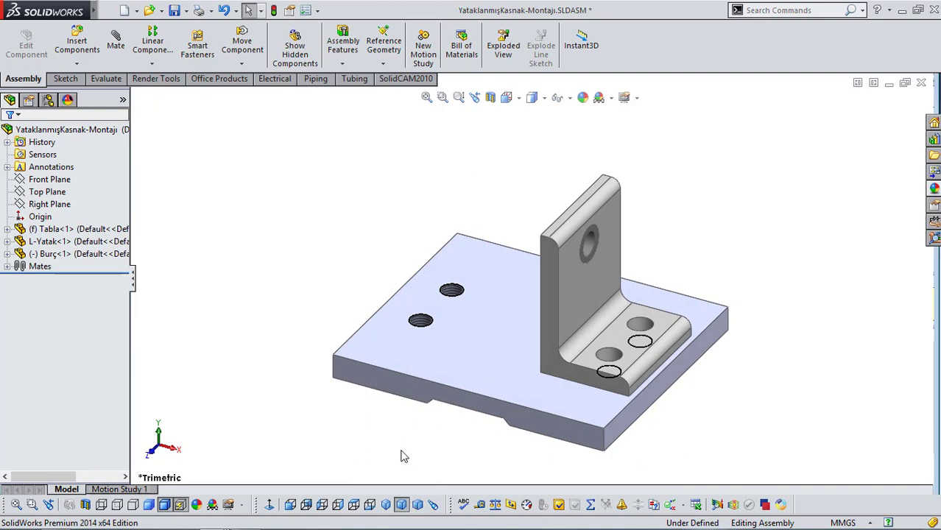
- Insert the Rondela washer into the assembly and place it freely above the Tabla plate, beside the L-Yatak bracket
middle_click_drag(353, 322, 384, 311)
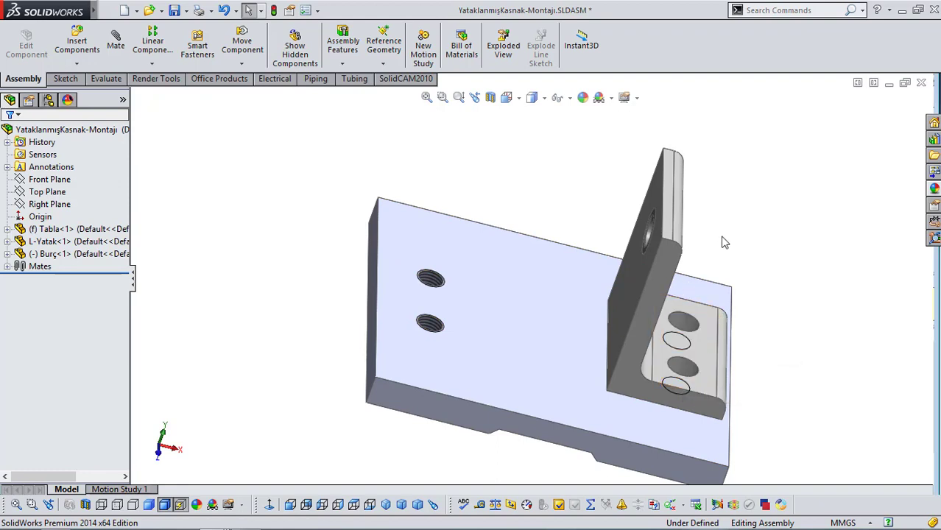
scroll(720, 243, "up", 2)
mouse_move(719, 244)
middle_mouse_down()
mouse_move(682, 190)
mouse_move(721, 250)
middle_mouse_up()
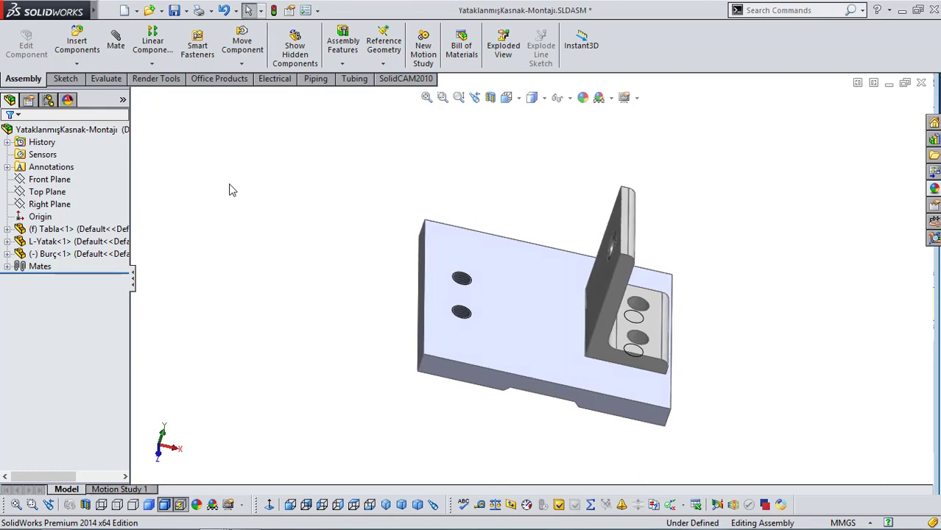
left_click(81, 47)
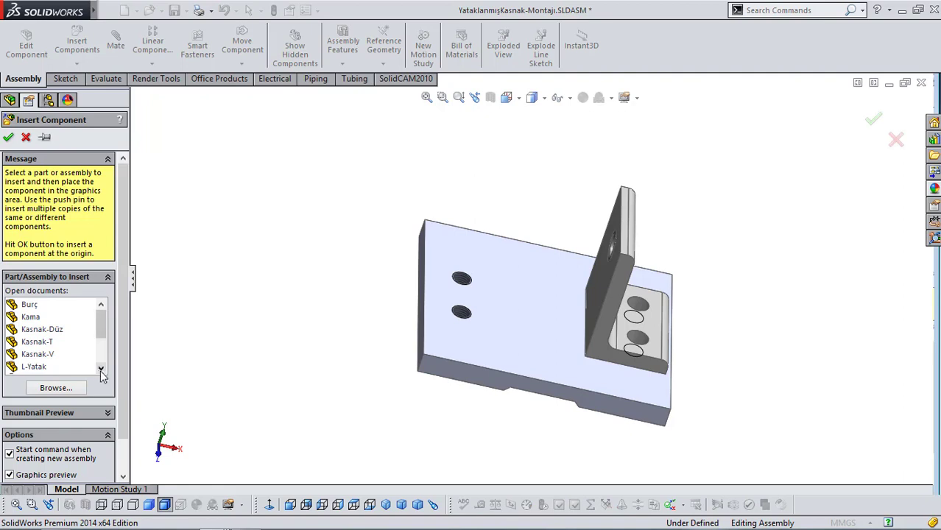
scroll(102, 359, "down", 2)
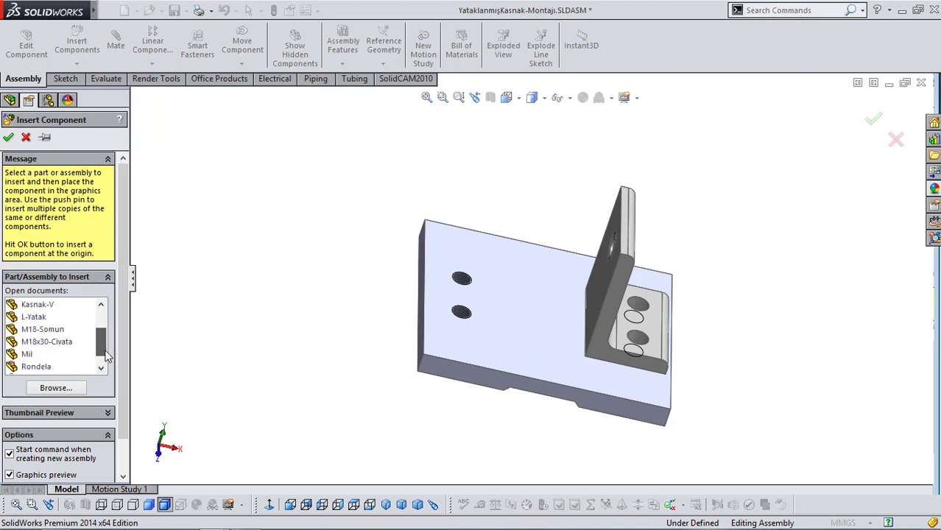
scroll(106, 356, "down", 1)
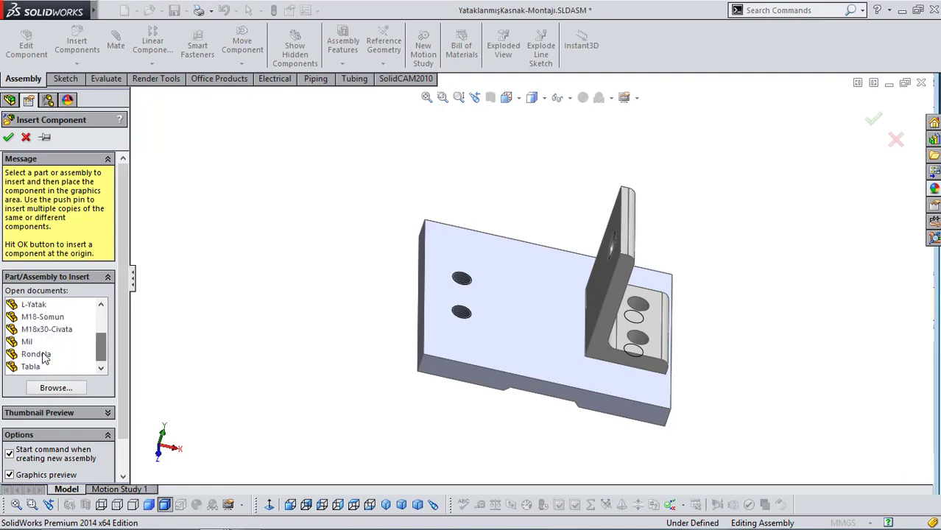
left_click(37, 355)
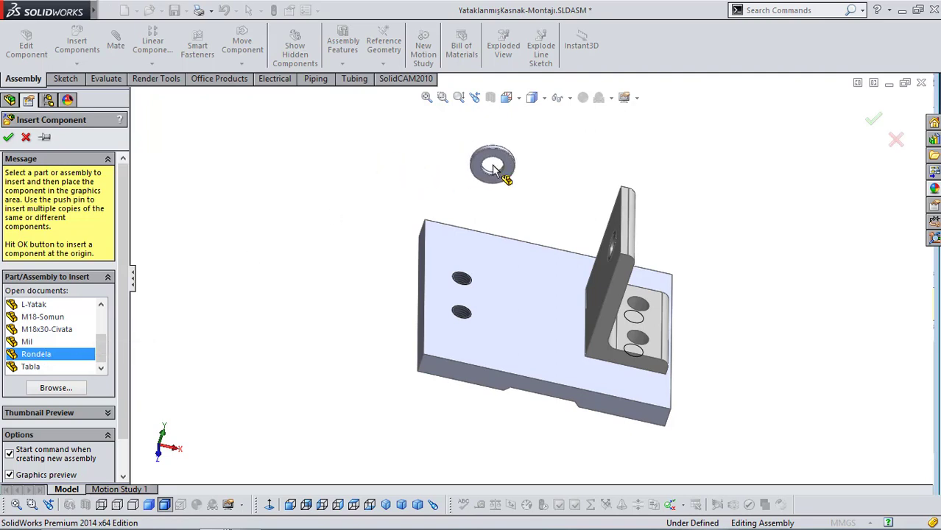
left_click(494, 169)
- Mate the washer's flat ring face Coincident with the L-Yatak upright wall's face towards the free threaded holes
scroll(498, 190, "down", 3)
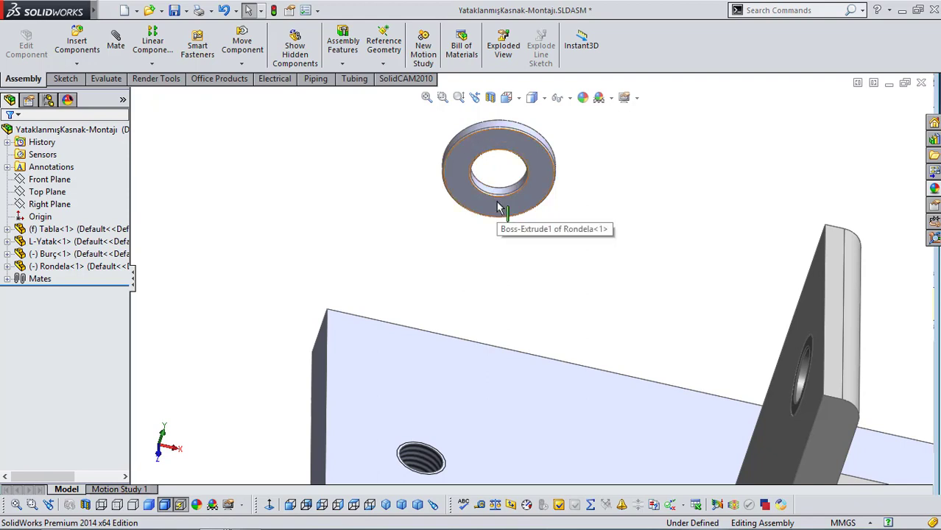
left_click(498, 210)
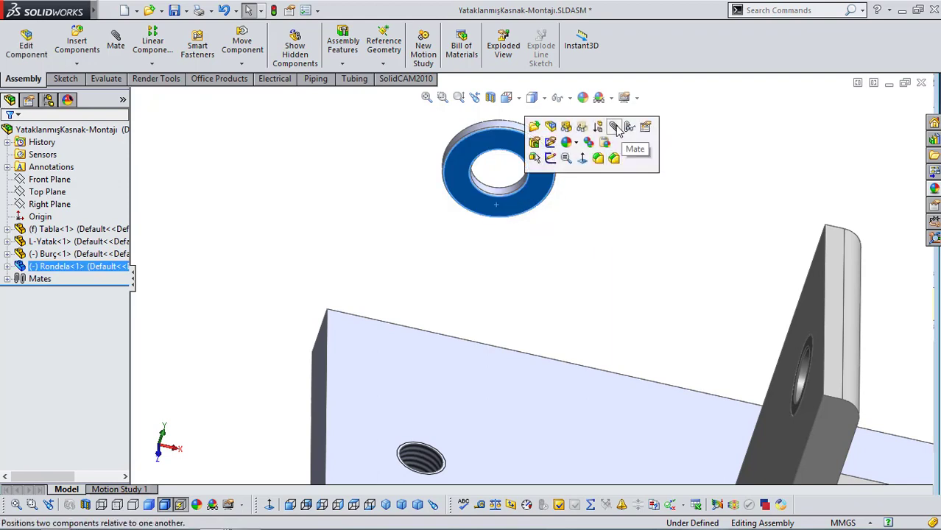
left_click(614, 127)
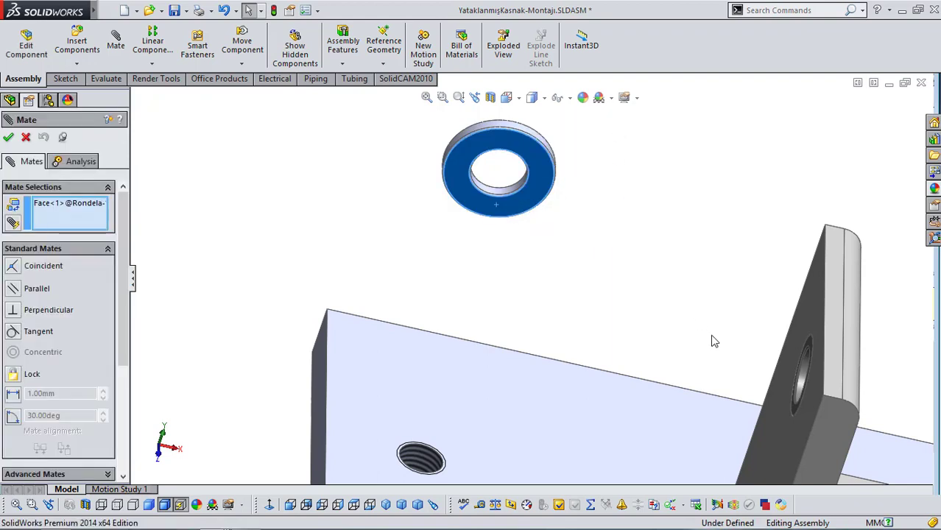
left_click(776, 434)
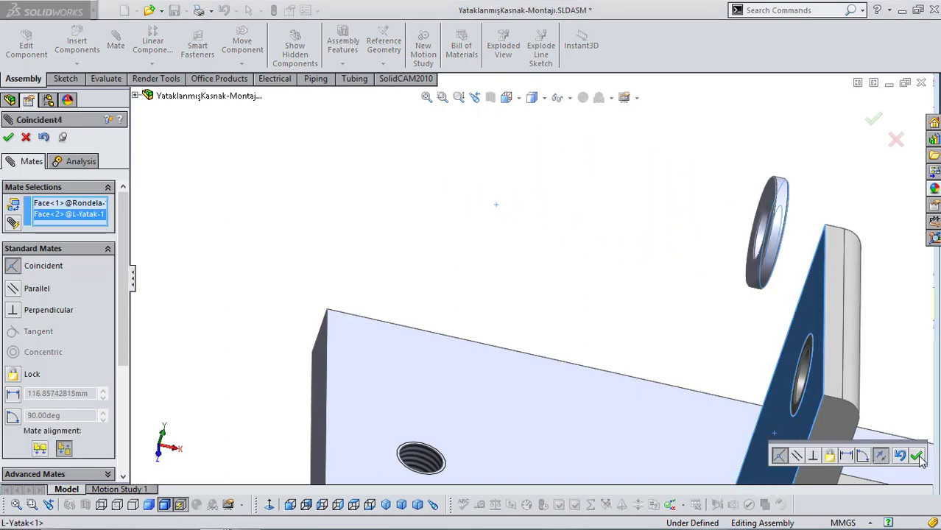
left_click(917, 457)
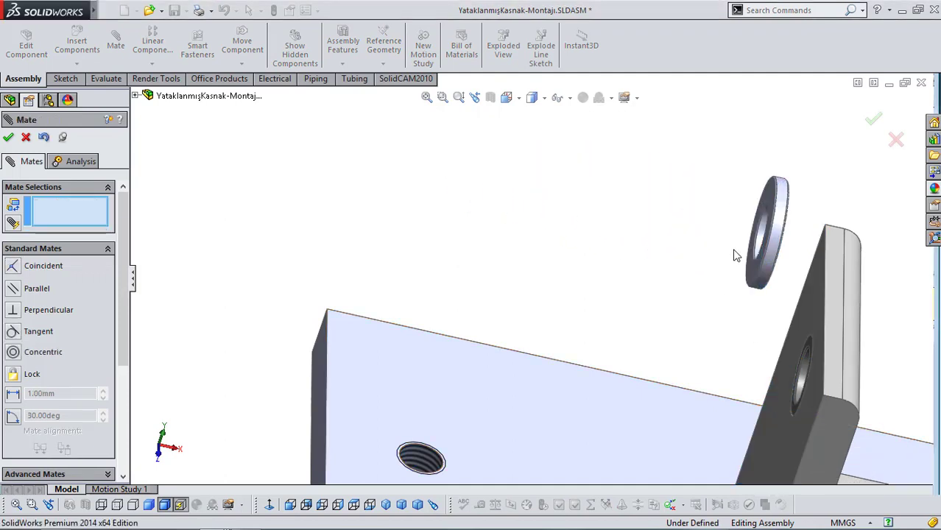
- Mate the washer's inner cylindrical face Concentric with the bore of the Burç bushing
scroll(732, 254, "up", 3)
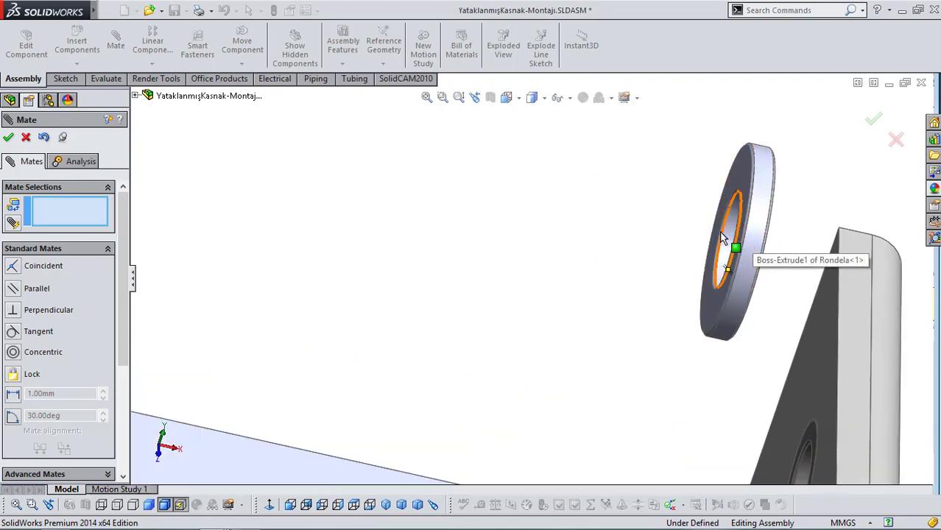
left_click(729, 237)
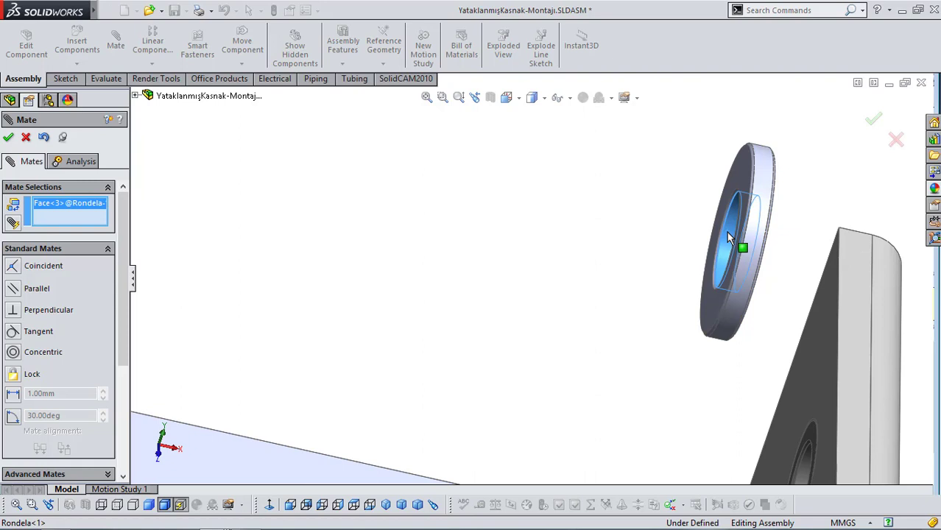
scroll(726, 232, "up", 3)
scroll(629, 342, "down", 4)
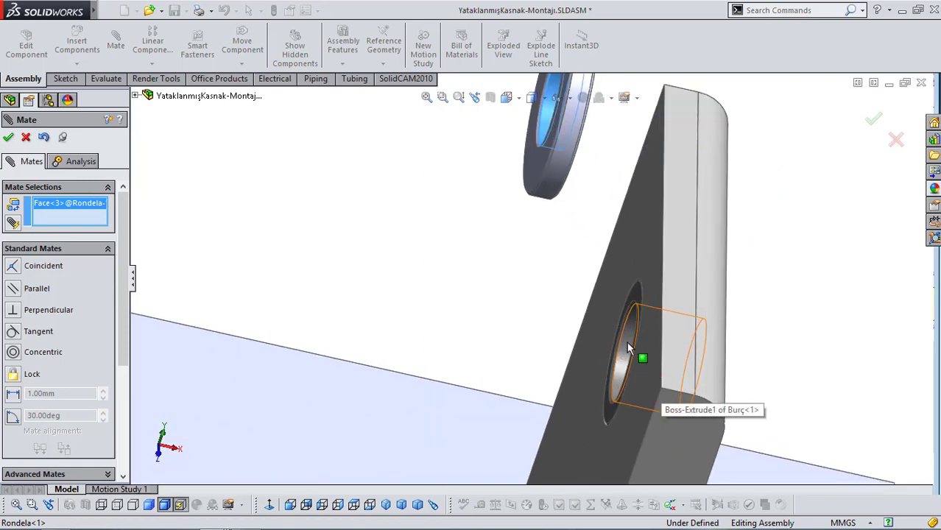
left_click(629, 338)
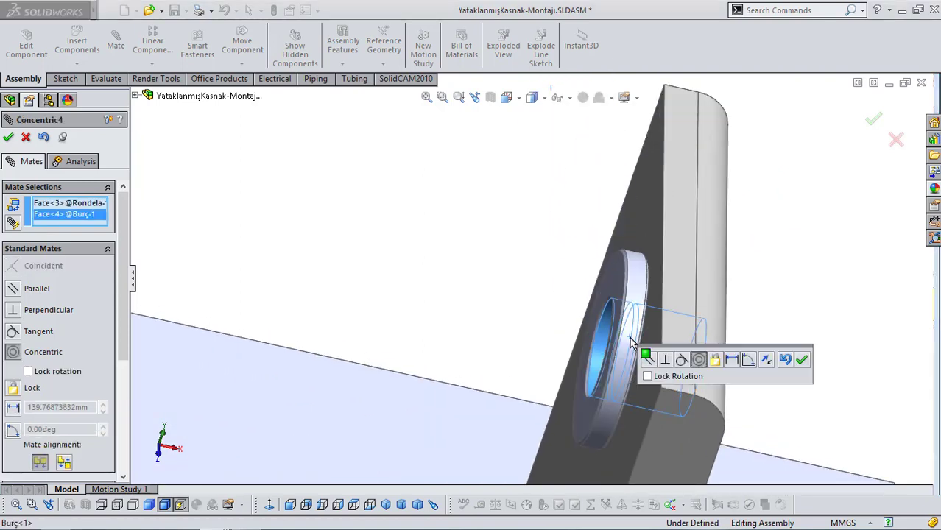
left_click(802, 366)
- Check the washer's seating against the bracket wall in the Front and Top views, restore the Trimetric view and finish mating
middle_click_drag(799, 355, 741, 313)
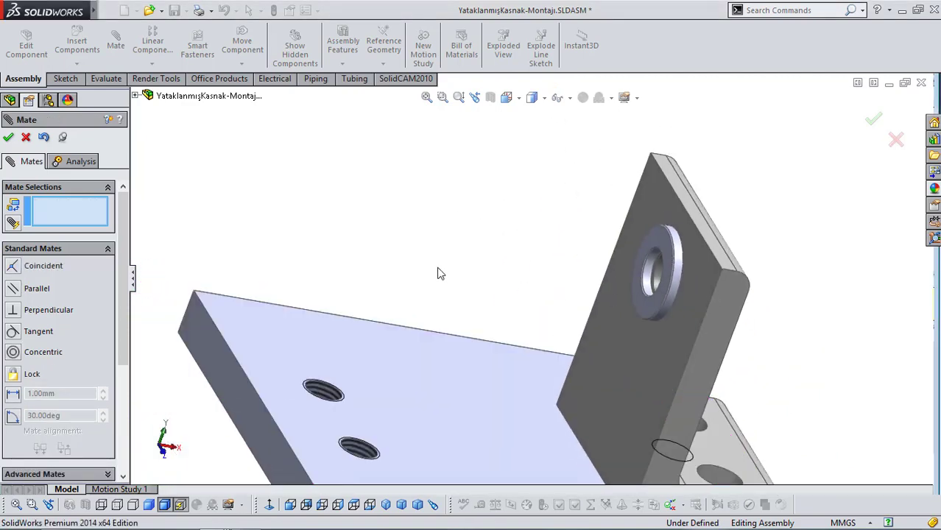
scroll(752, 302, "up", 6)
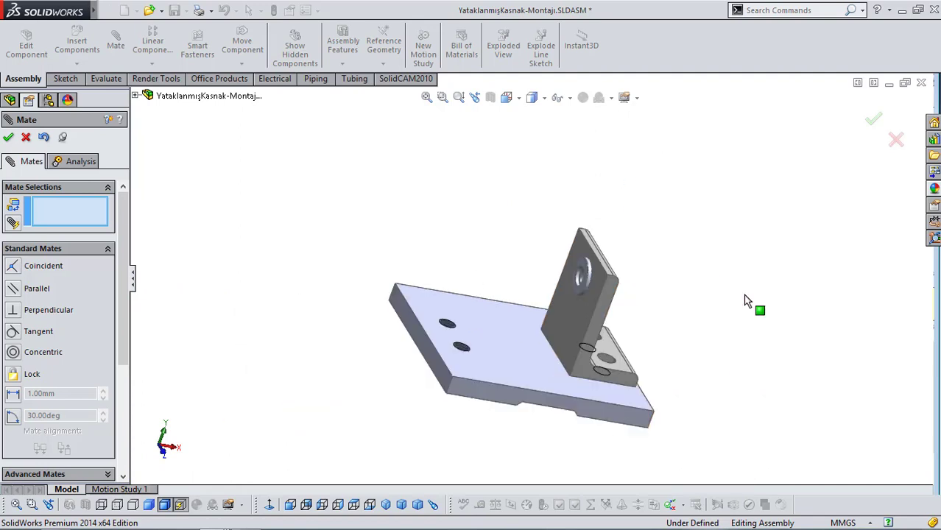
left_click(402, 506)
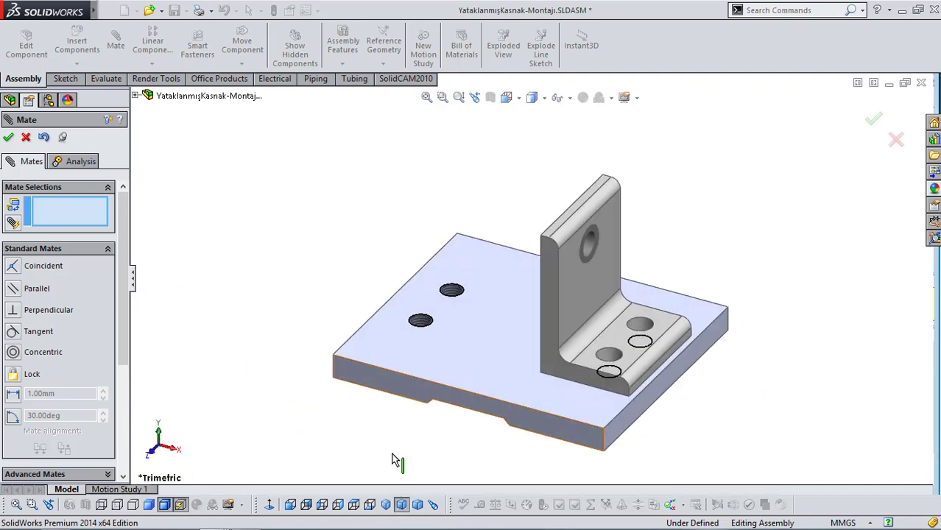
left_click(291, 507)
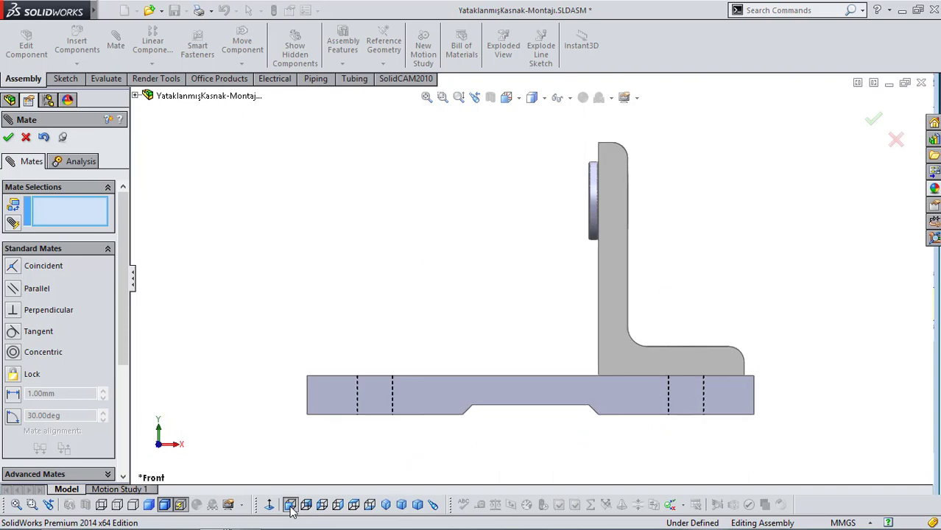
left_click(353, 505)
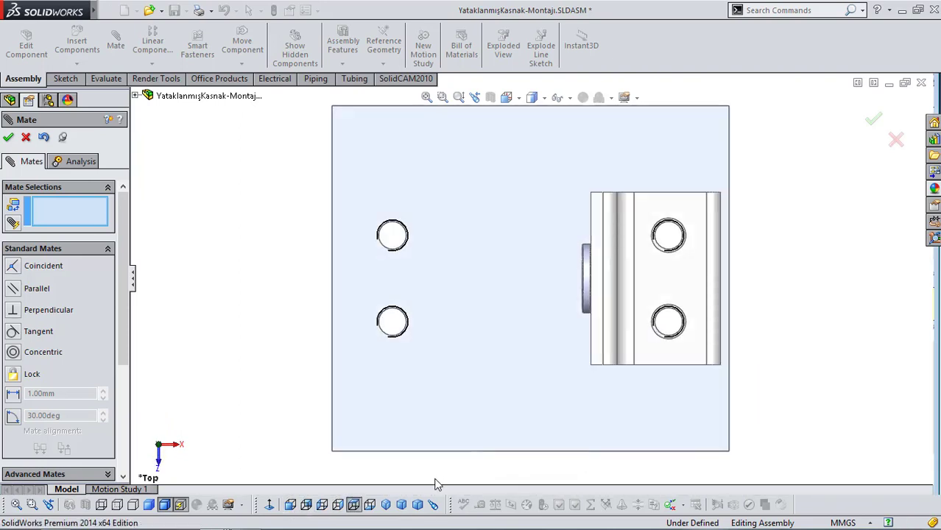
left_click(402, 506)
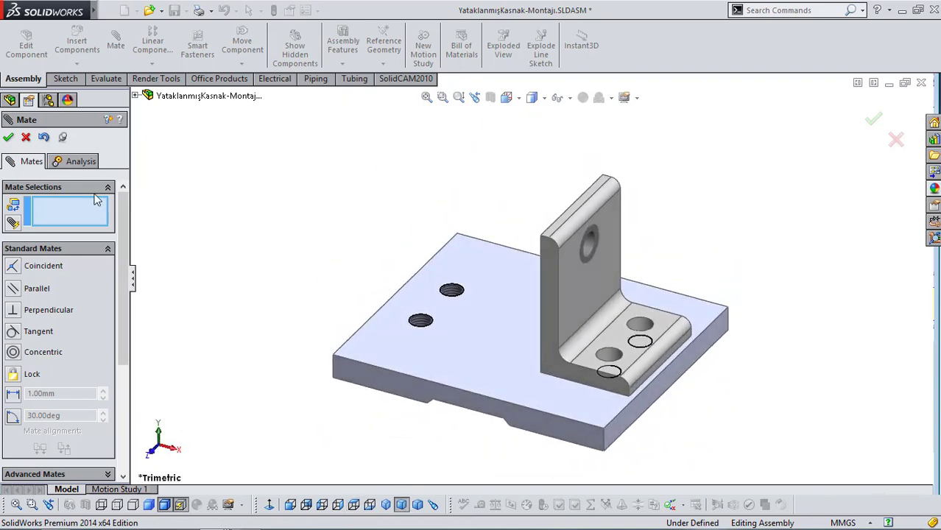
left_click(9, 138)
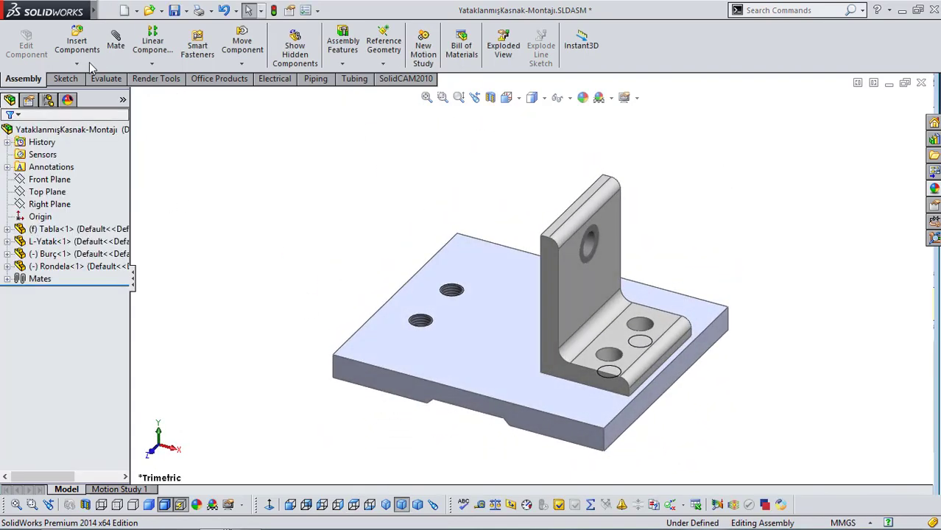
- Insert the Mil shaft into the assembly and place it freely above the Tabla plate's free threaded holes
left_click(81, 44)
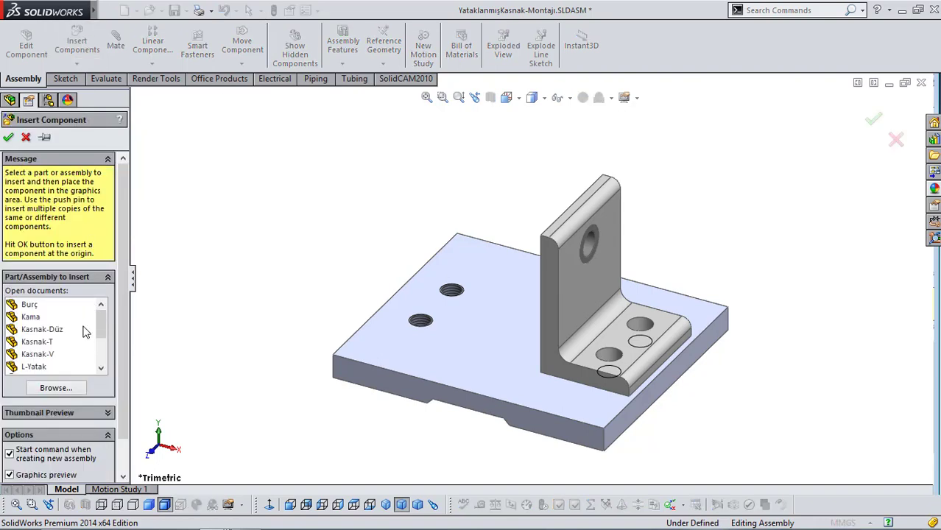
scroll(101, 326, "down", 4)
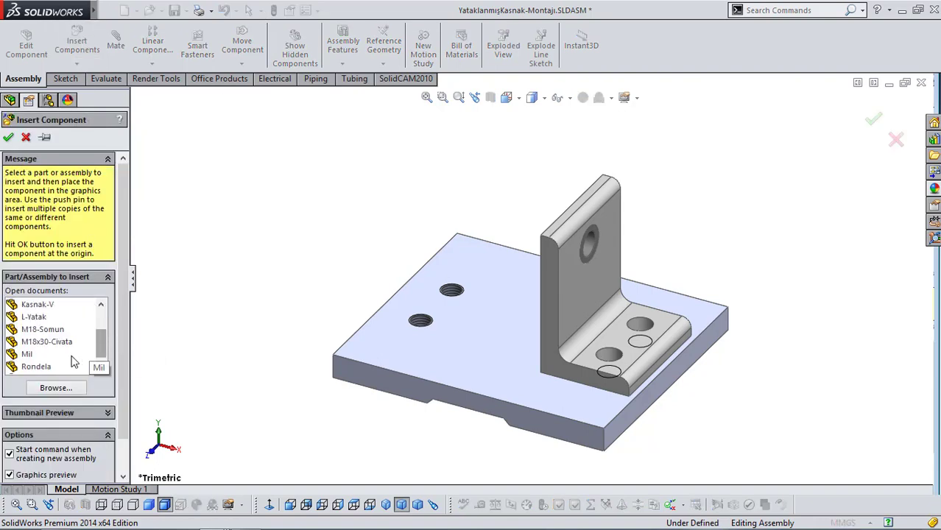
left_click(27, 355)
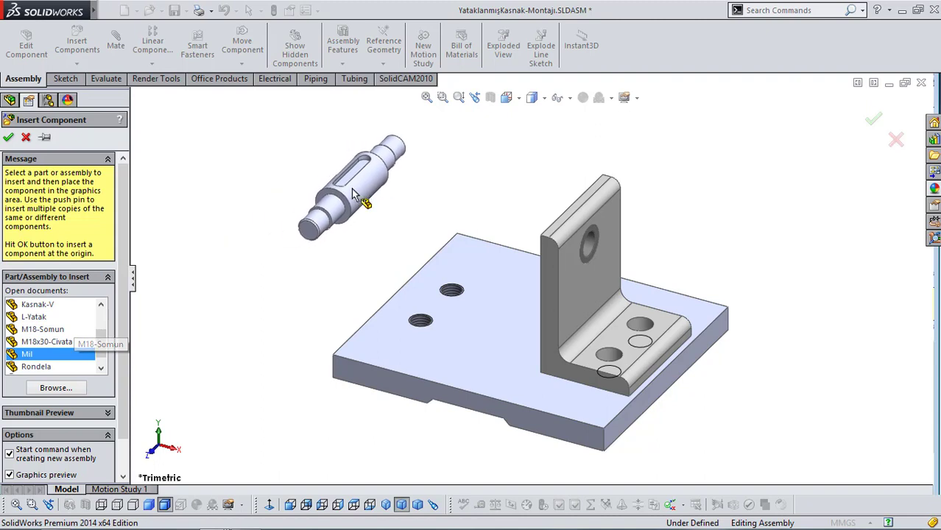
left_click(353, 193)
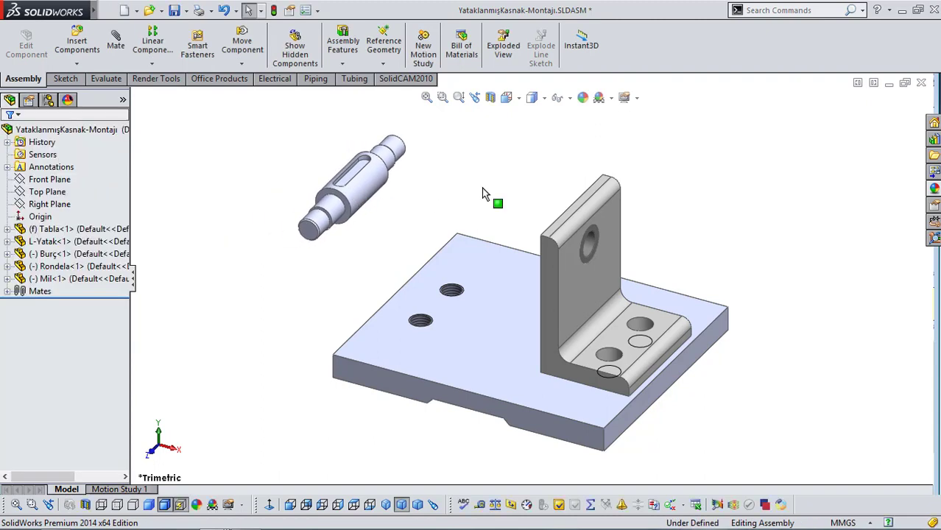
- Color the whole Mil shaft medium gray from the standard palette at part document level
left_click(372, 193)
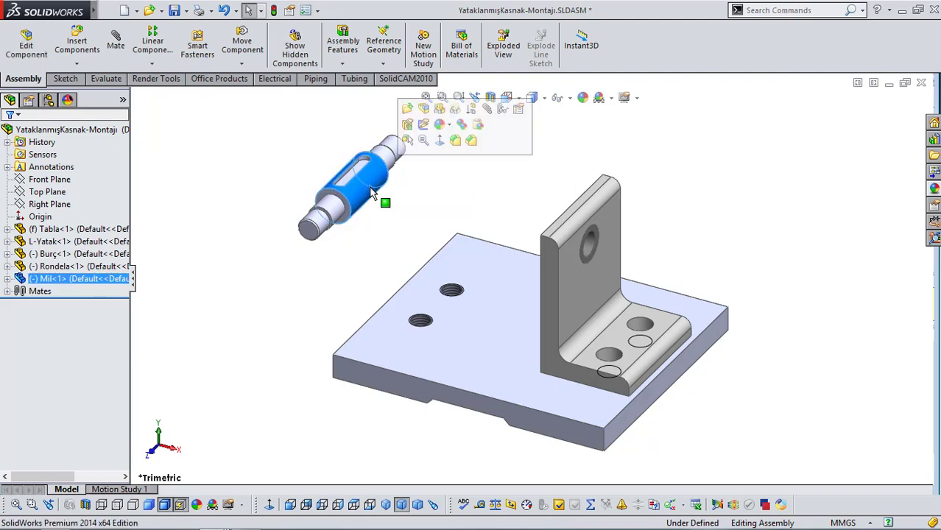
left_click(450, 127)
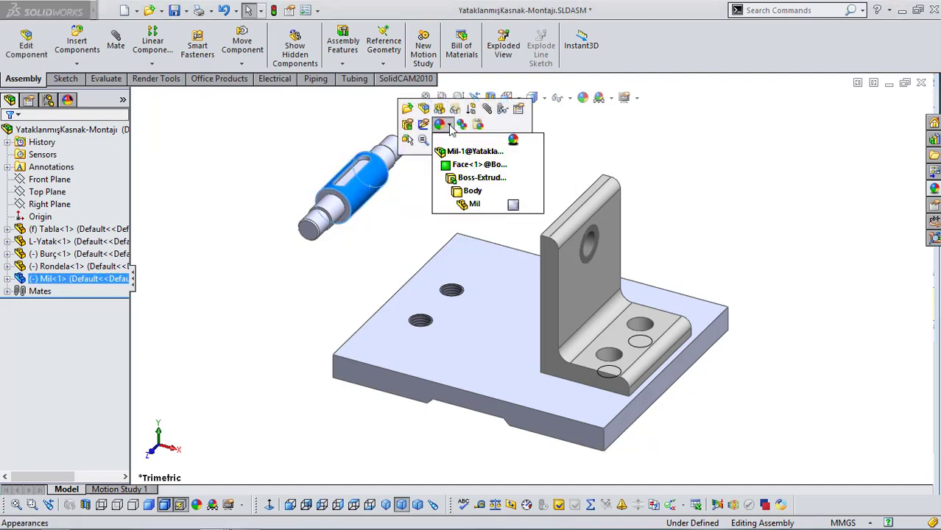
left_click(464, 205)
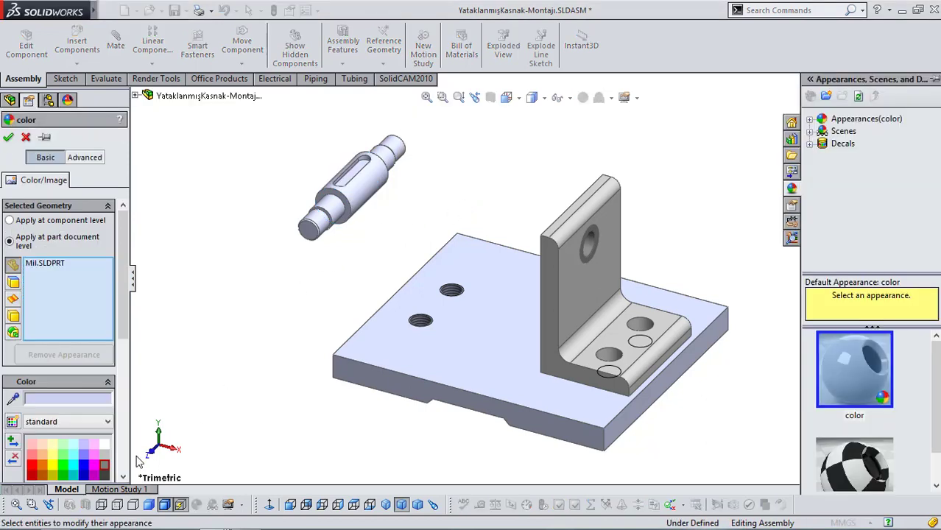
scroll(124, 335, "down", 2)
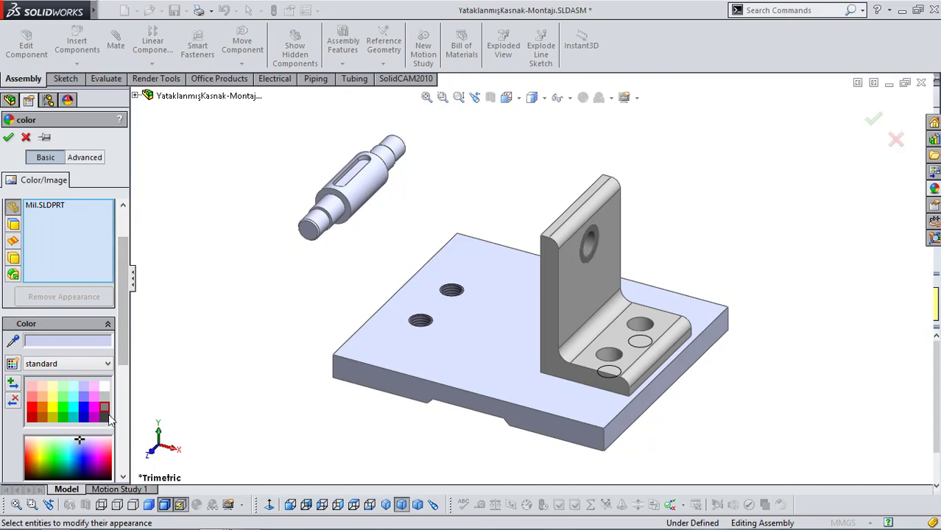
left_click(106, 417)
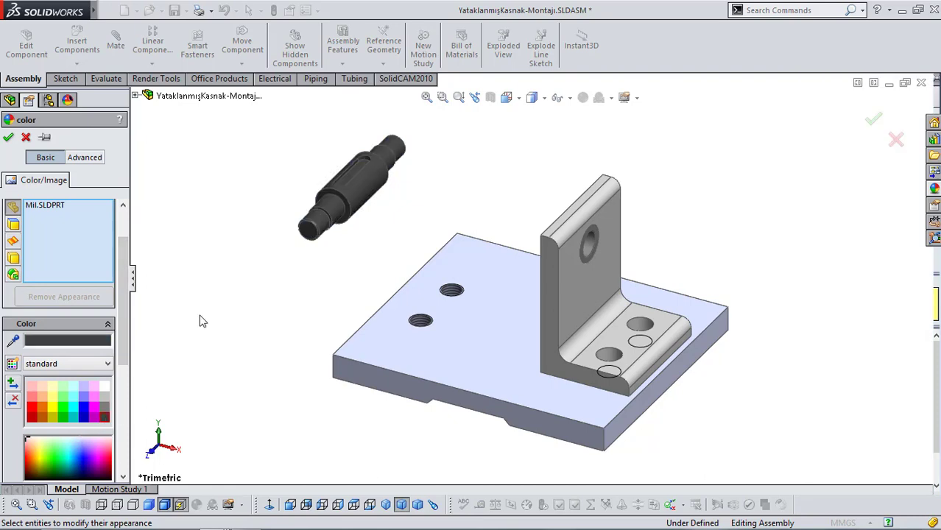
left_click(104, 408)
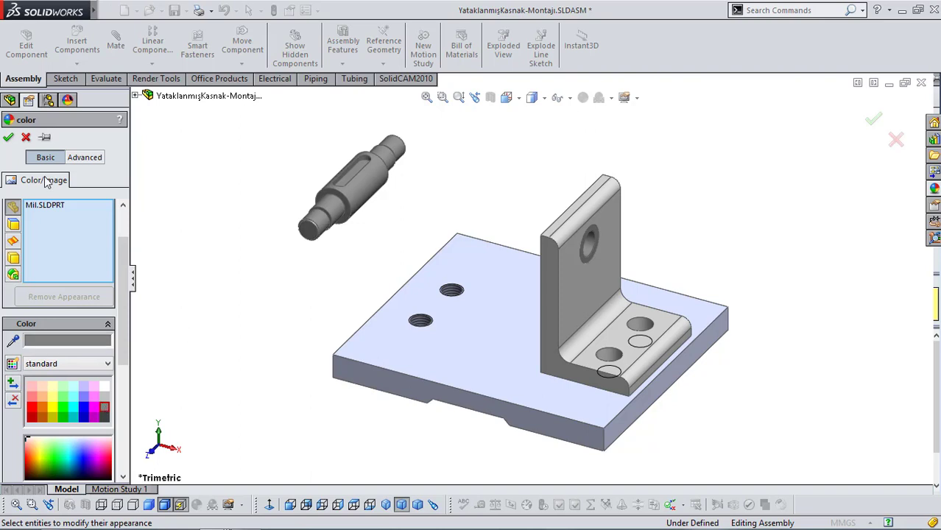
left_click(9, 138)
middle_click_drag(311, 175, 313, 252)
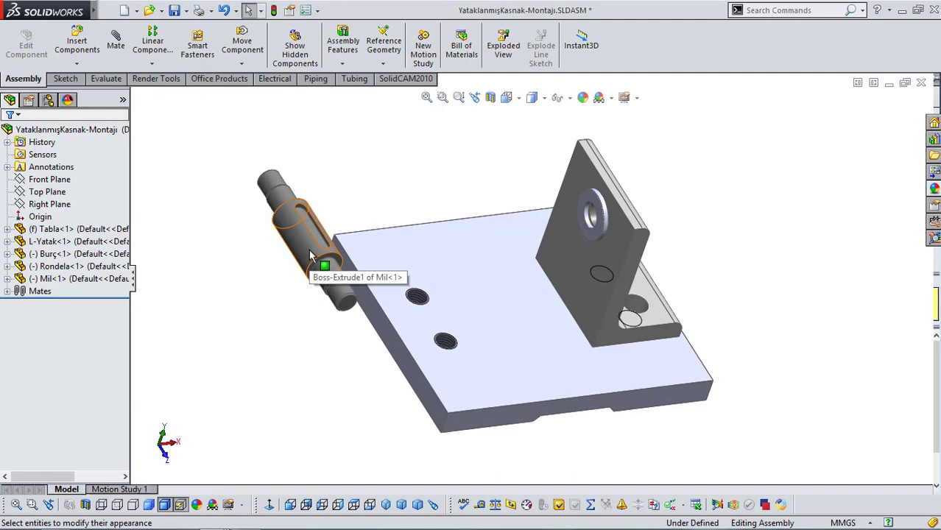
- Measure the diameter of the Mil shaft's stepped journal next to the large keyed section, and clear the selection
scroll(322, 278, "down", 3)
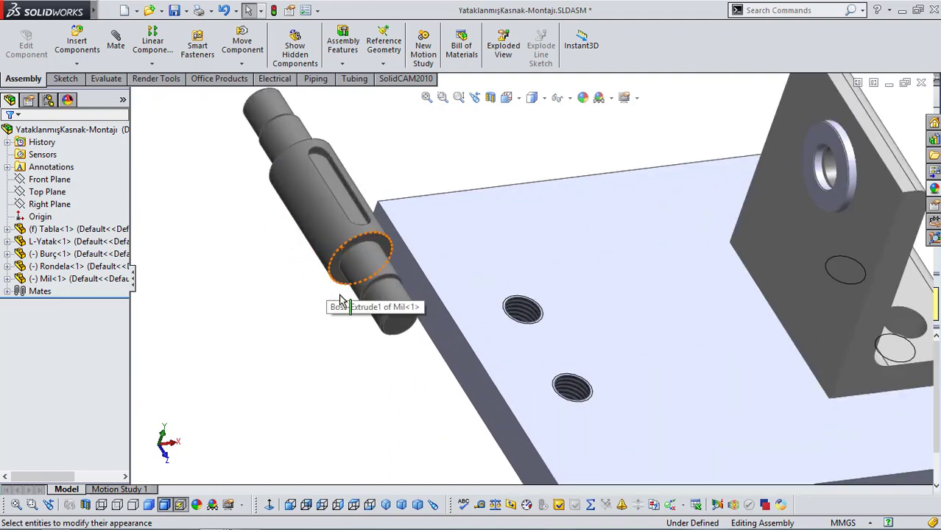
left_click_drag(364, 315, 500, 505, "alt")
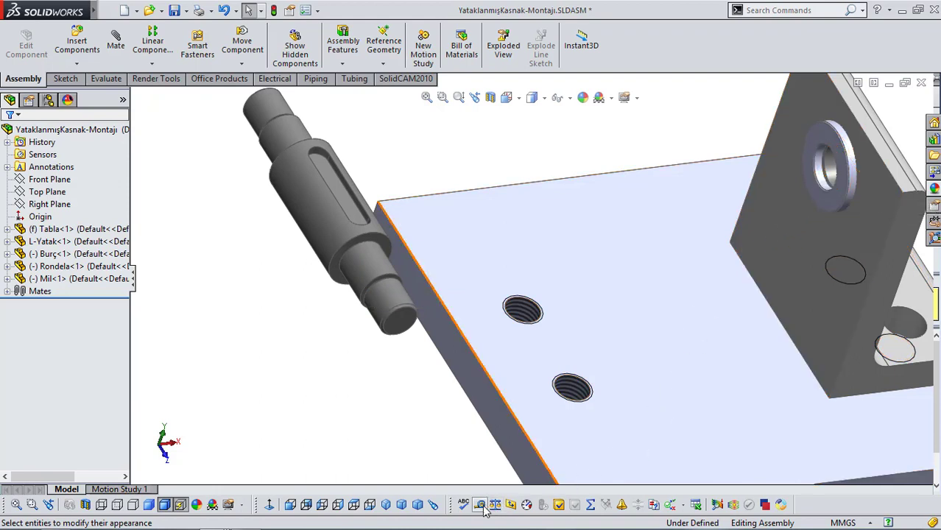
left_click(479, 505)
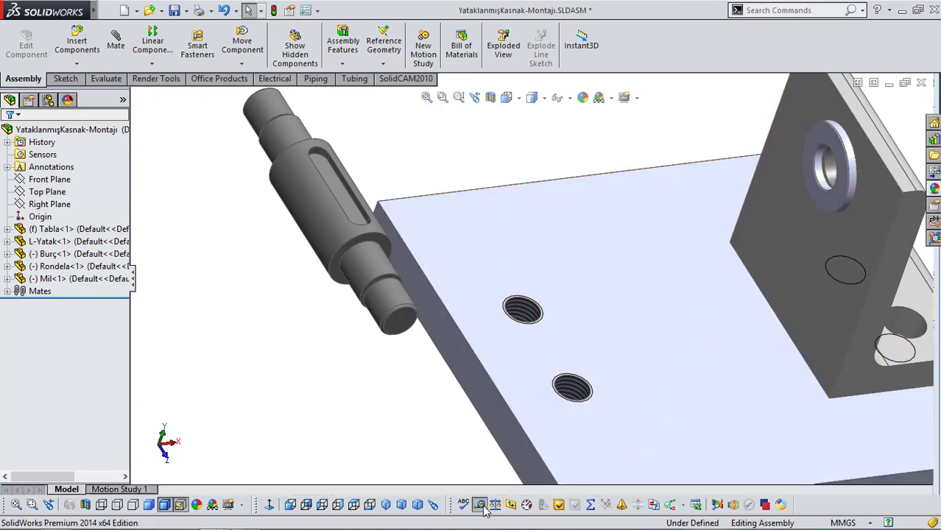
left_click(371, 271)
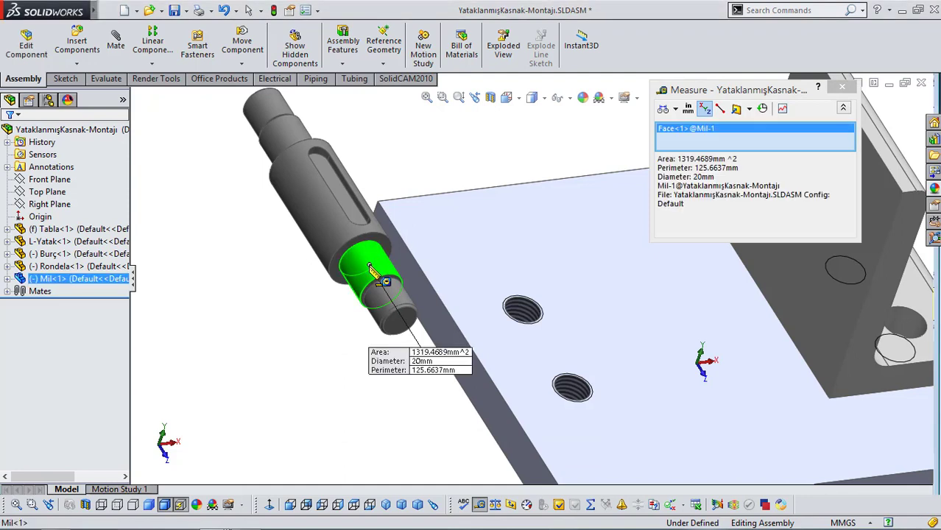
left_click(375, 411)
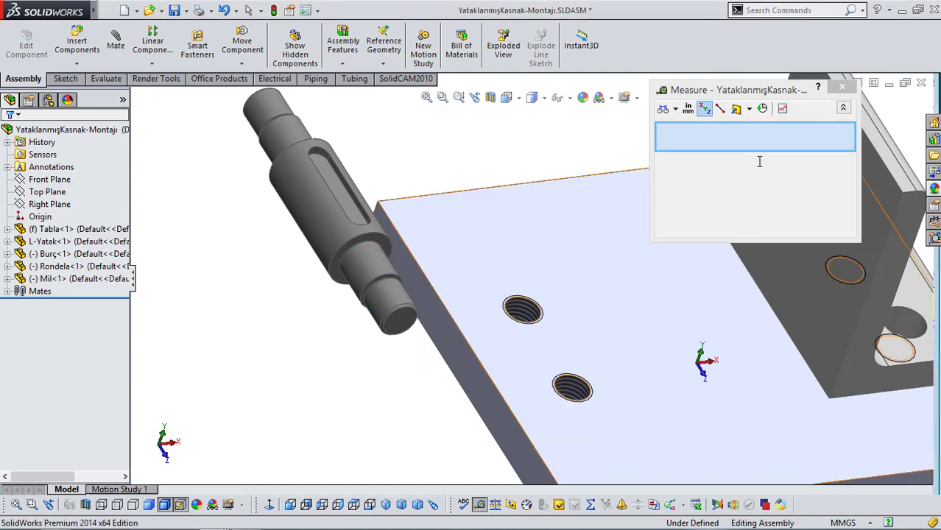
- Measure the bore diameters of the Rondela washer and the Burç bushing, and finish measuring
left_click_drag(744, 90, 554, 90)
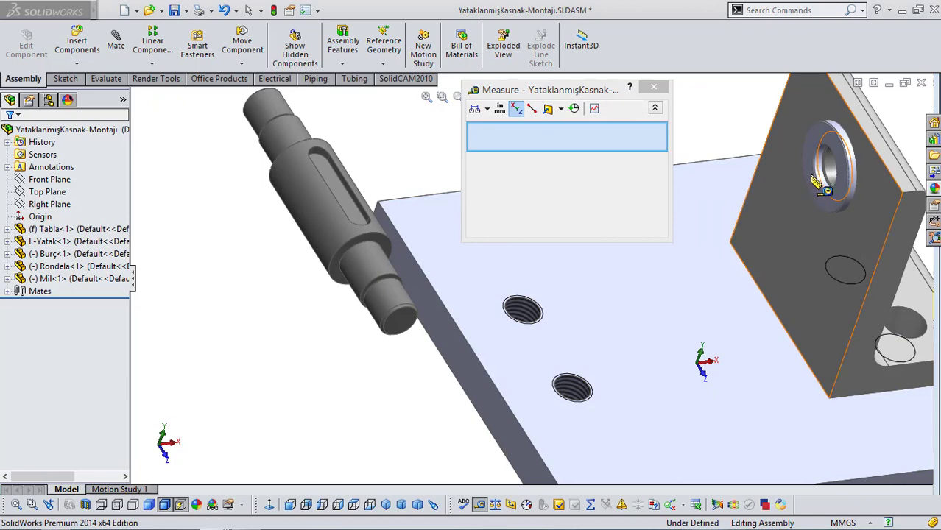
scroll(814, 184, "down", 5)
left_click(705, 251)
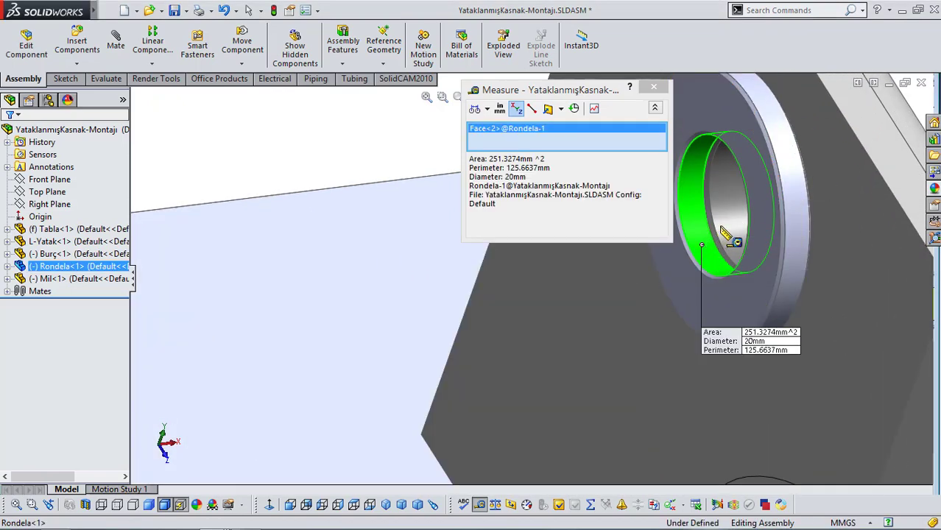
left_click(324, 147)
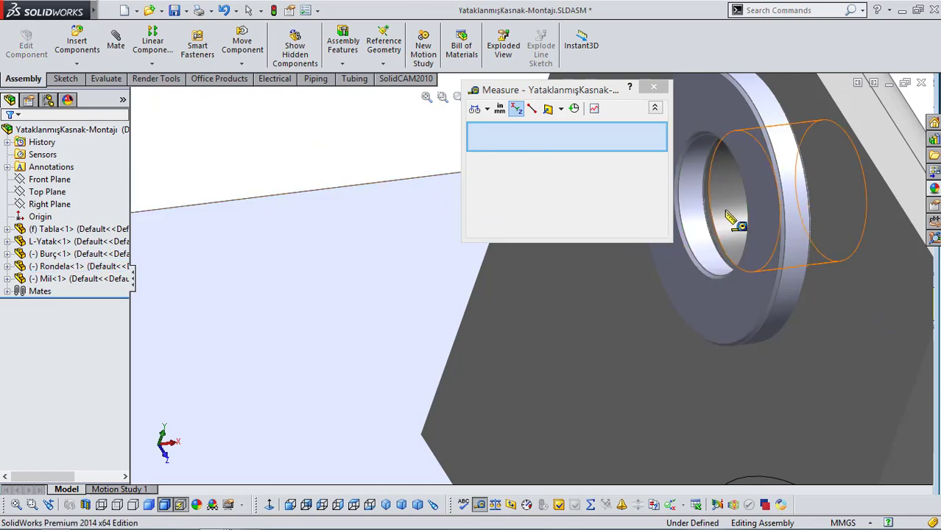
left_click(726, 213)
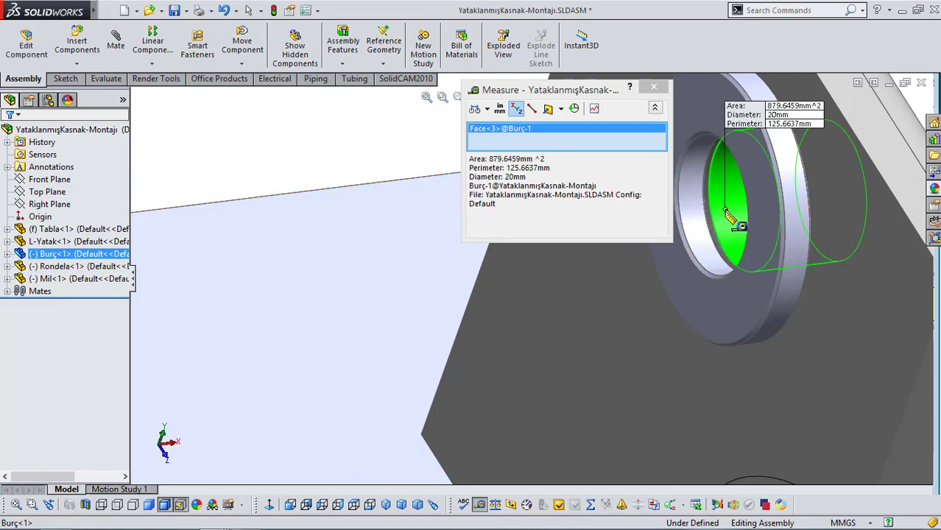
left_click(359, 143)
key("z")
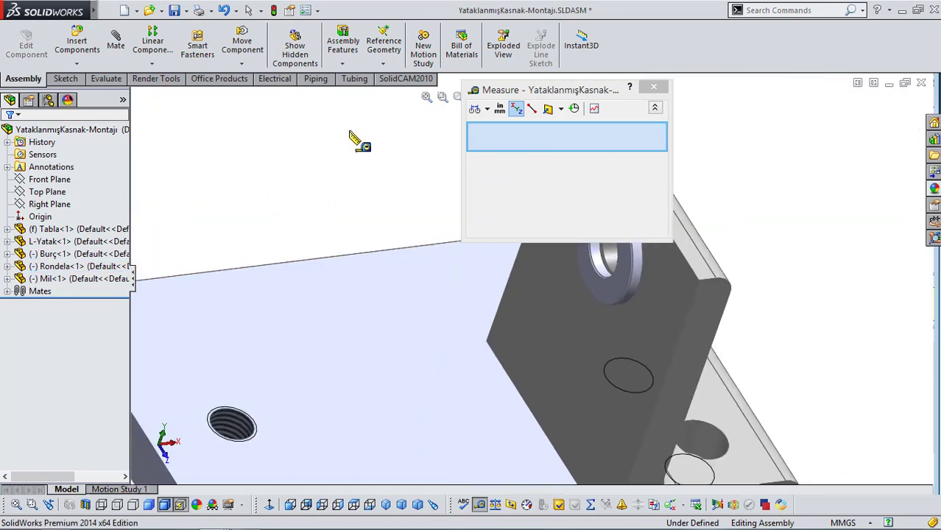
left_click(654, 87)
key("f")
scroll(307, 319, "down", 4)
scroll(308, 319, "down", 2)
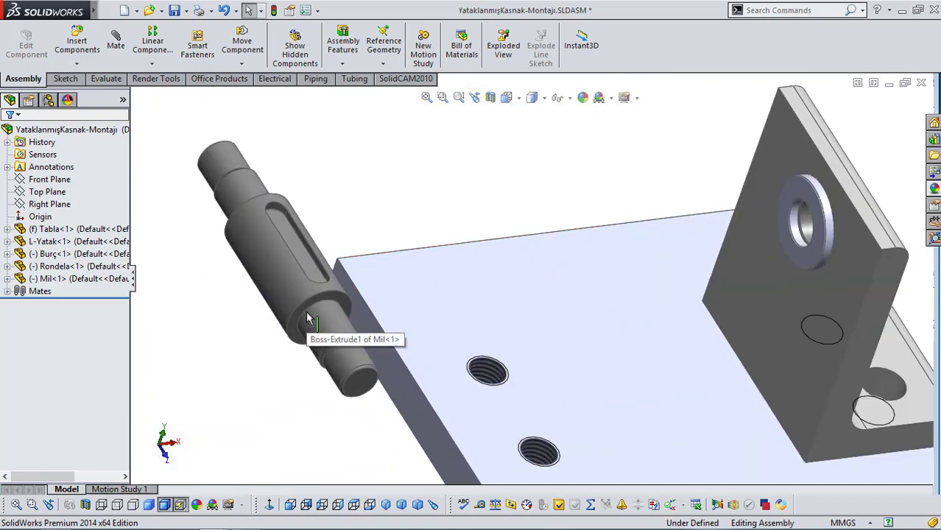
scroll(342, 319, "down", 2)
left_click(342, 318)
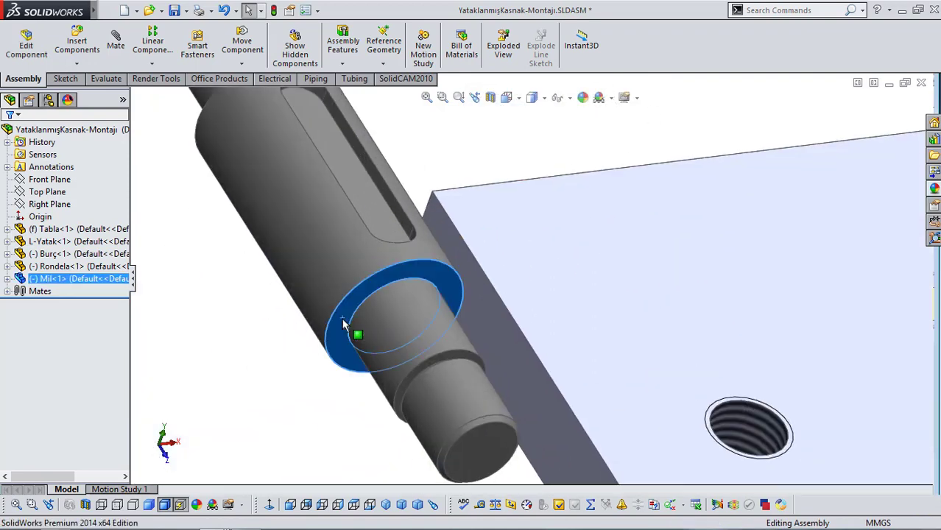
scroll(344, 332, "up", 3)
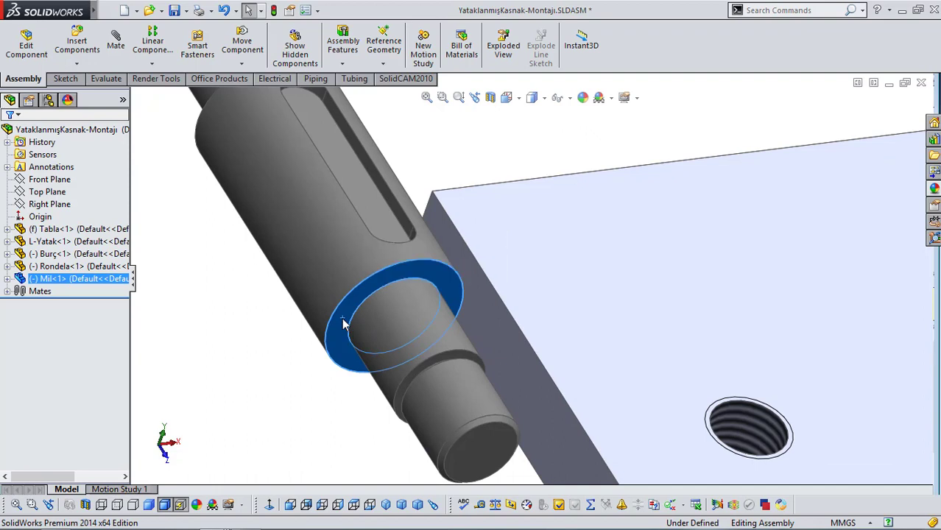
left_click(344, 342)
scroll(346, 346, "up", 2)
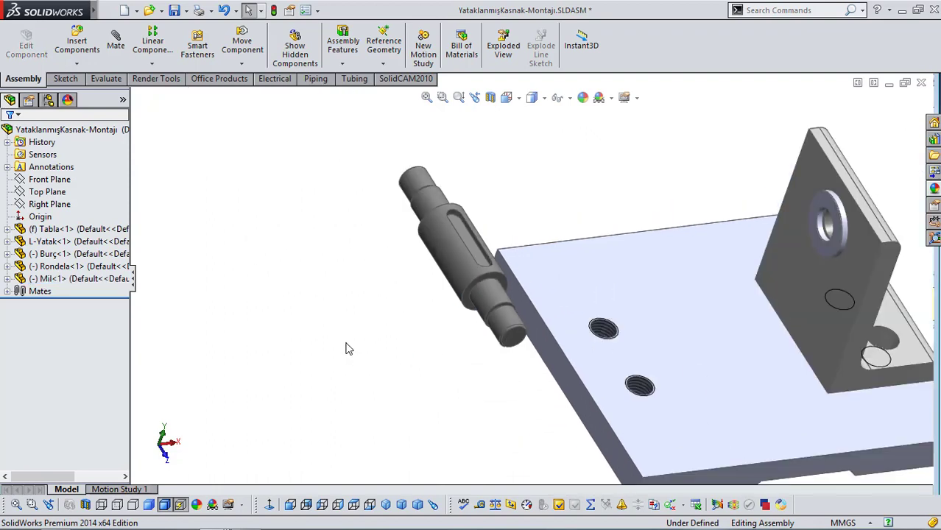
- Mate the annular shoulder face of the Mil shaft's keyed section Coincident with the Rondela washer's outer flat face
scroll(464, 309, "down", 2)
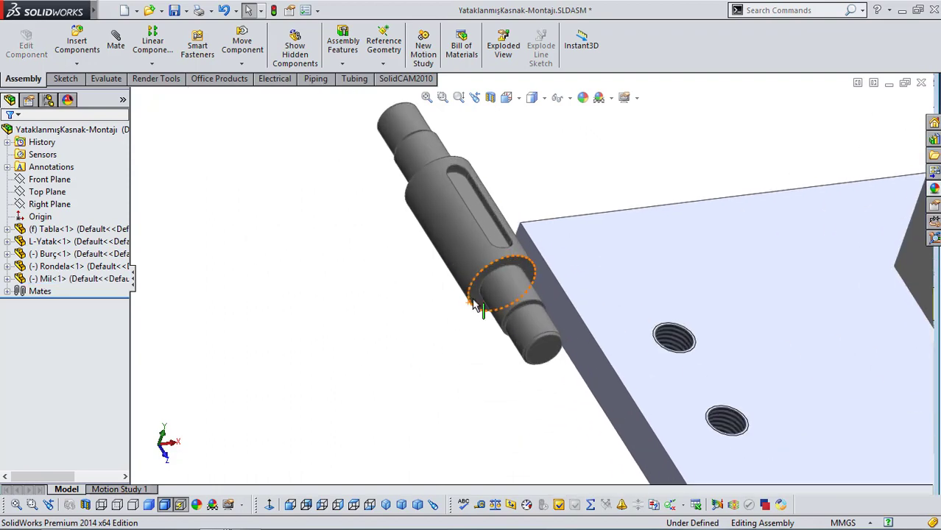
left_click(480, 299)
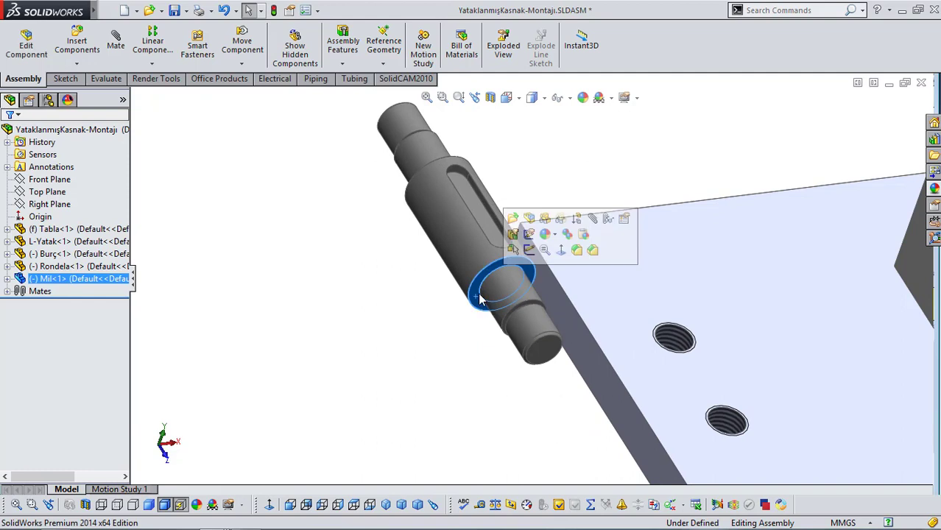
left_click(583, 234)
scroll(598, 223, "up", 5)
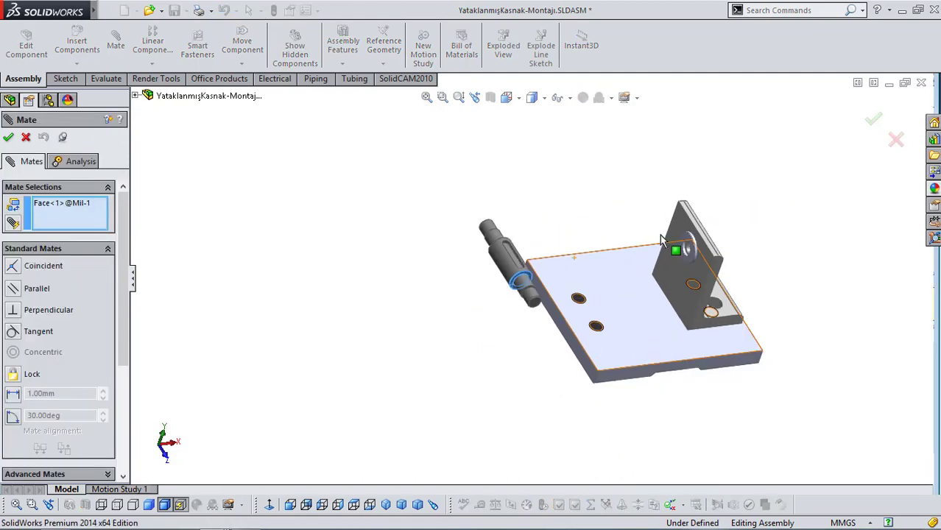
scroll(670, 277, "down", 4)
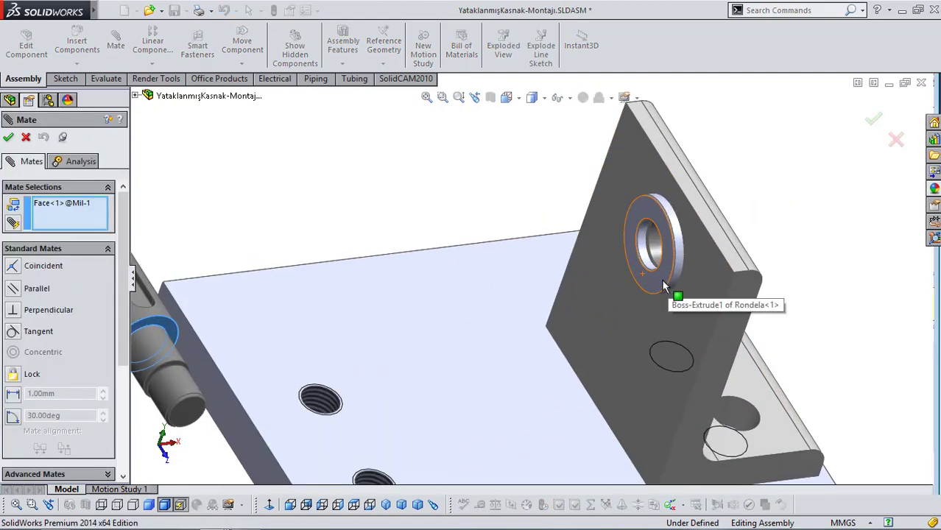
left_click(663, 283)
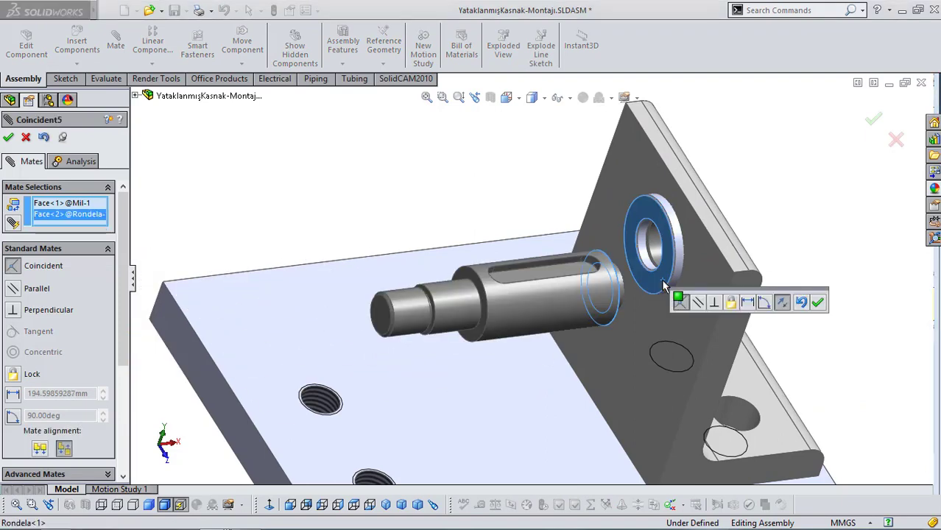
left_click(818, 304)
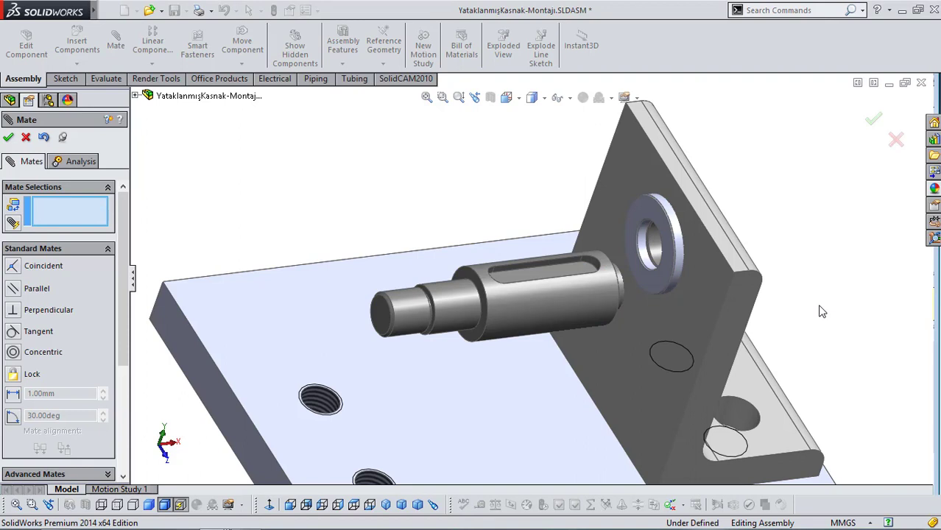
- Move the Mil shaft clear of the bracket and mate its journal face Concentric with the Burç bushing's bore
left_click_drag(587, 307, 461, 210)
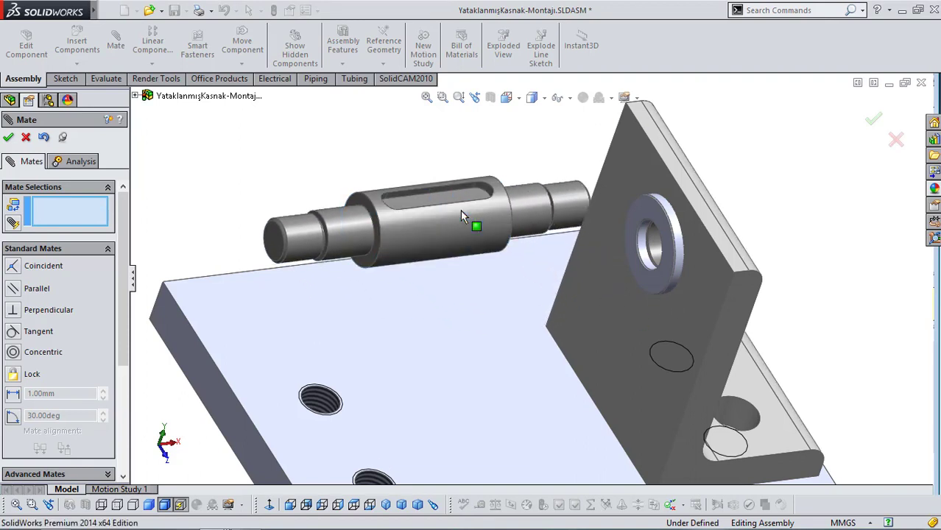
left_click(525, 212)
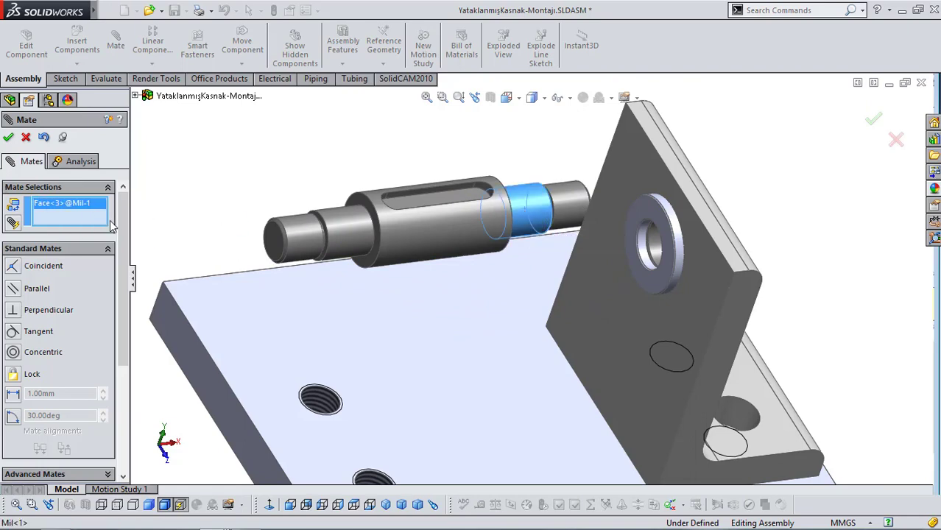
scroll(641, 250, "down", 5)
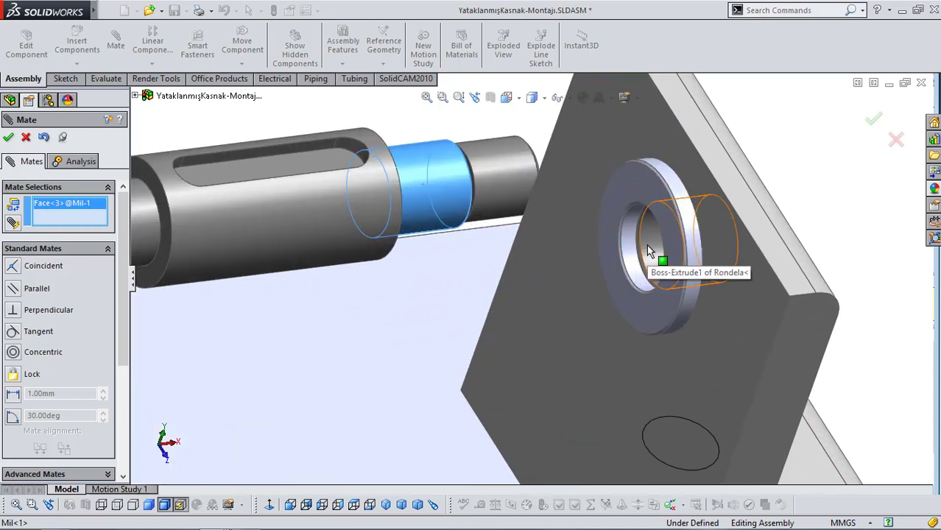
left_click(646, 245)
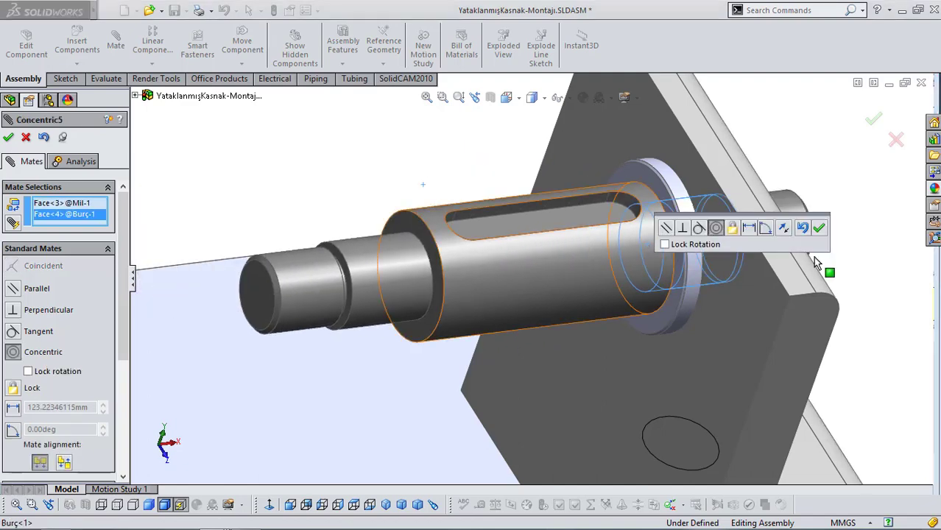
left_click(823, 230)
- Examine the shaft's fit in the bushing from behind the bracket, up close around the bore chamfer, and restore the Trimetric view
scroll(794, 271, "up", 8)
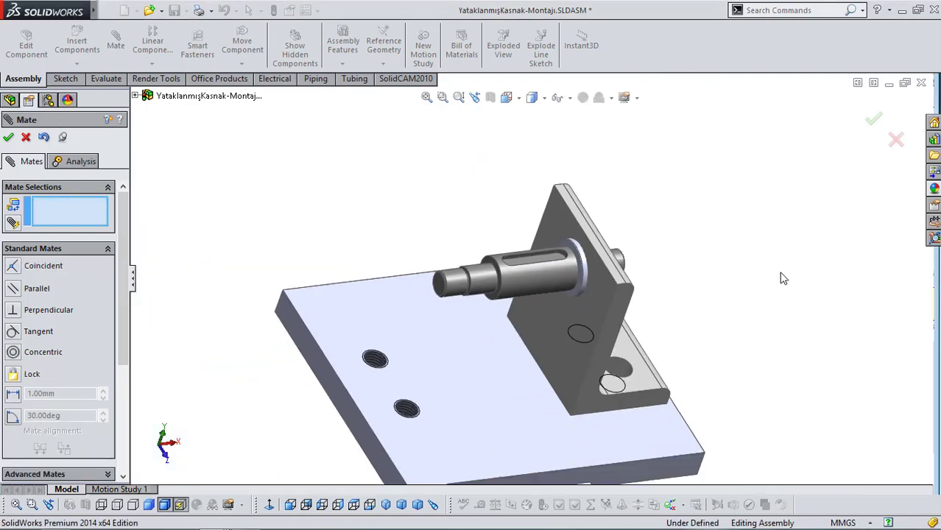
middle_click_drag(710, 275, 667, 231)
left_click(401, 505)
scroll(535, 190, "down", 5)
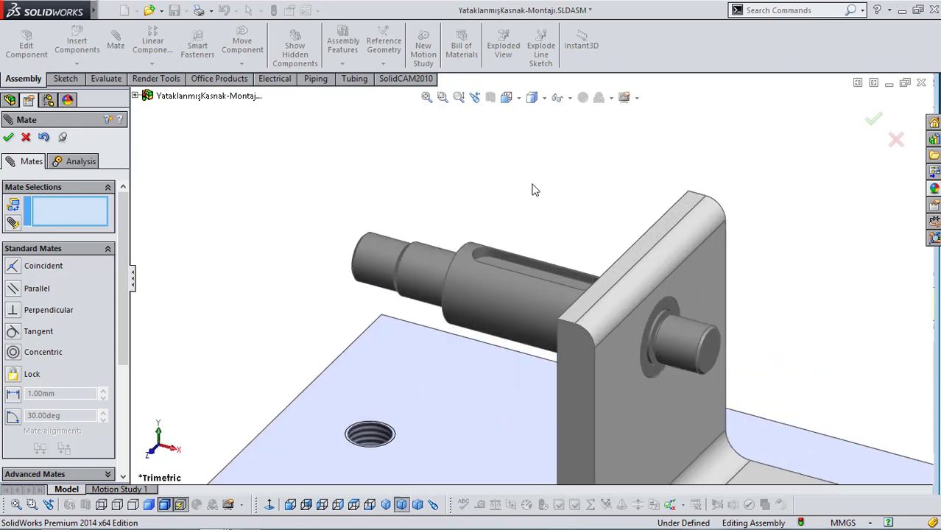
scroll(622, 350, "down", 5)
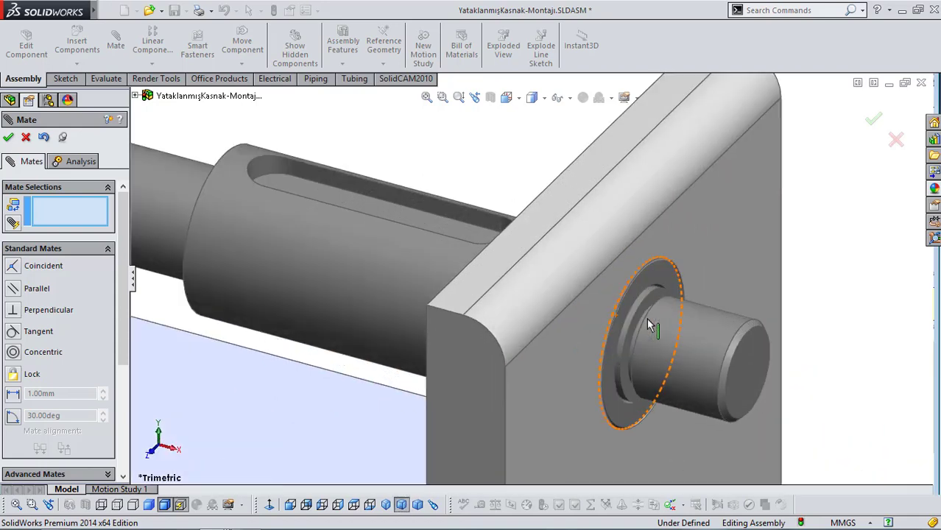
scroll(616, 309, "up", 5)
middle_click_drag(617, 313, 579, 320)
scroll(586, 298, "down", 3)
scroll(586, 298, "down", 5)
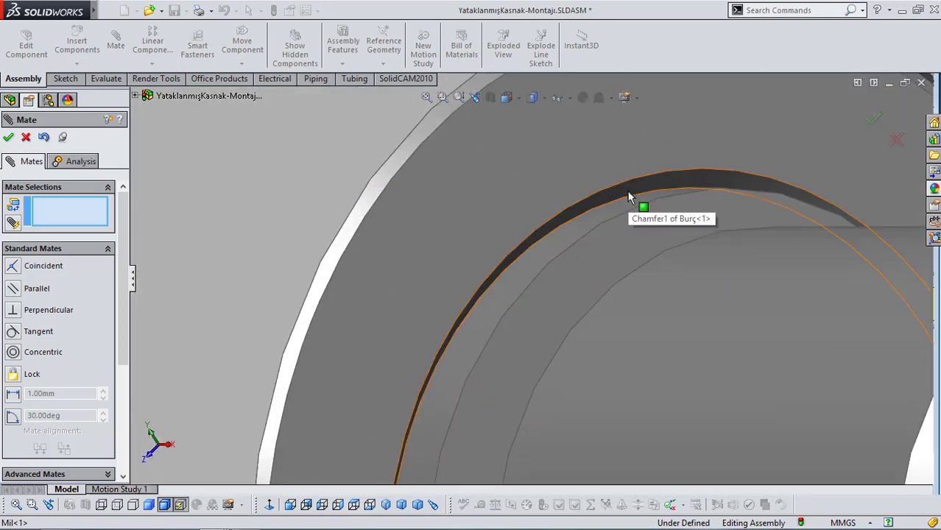
scroll(628, 197, "up", 8)
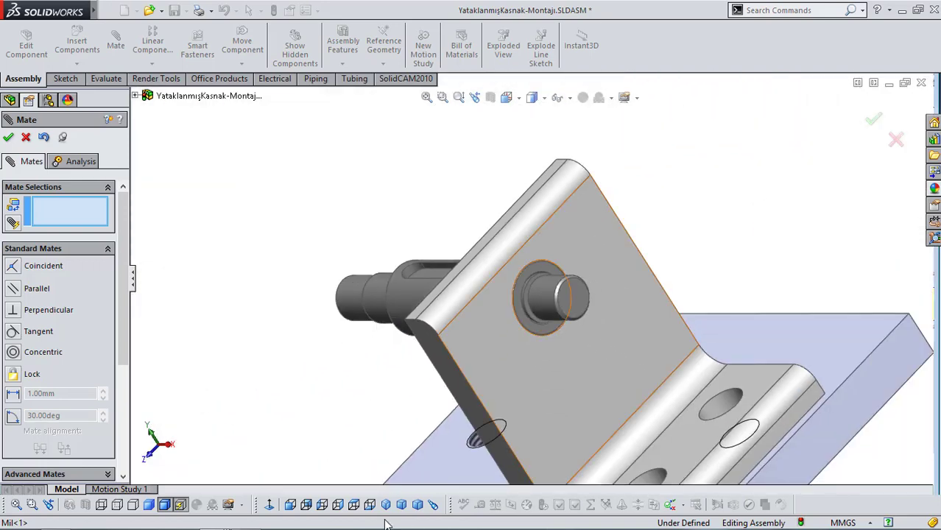
left_click(402, 505)
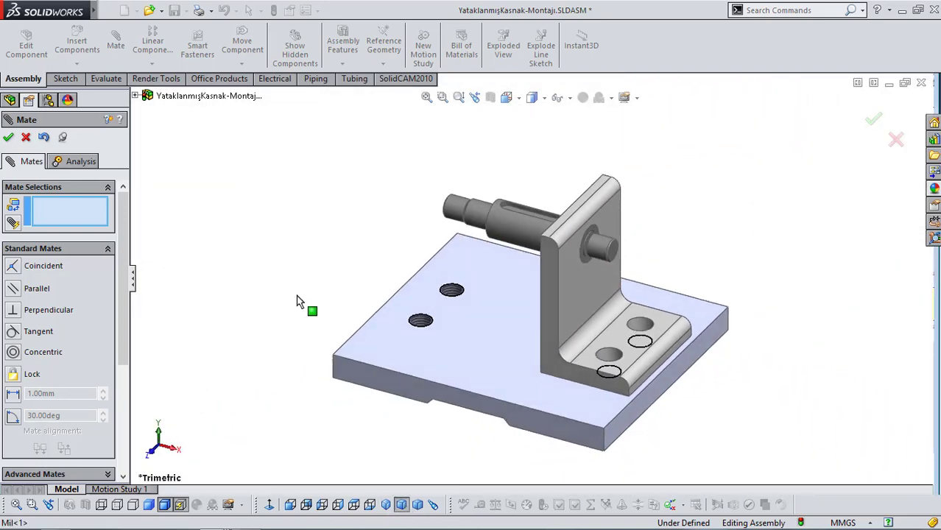
- Finish mating and save the assembly together with the modified Burç and Mil parts
left_click(8, 137)
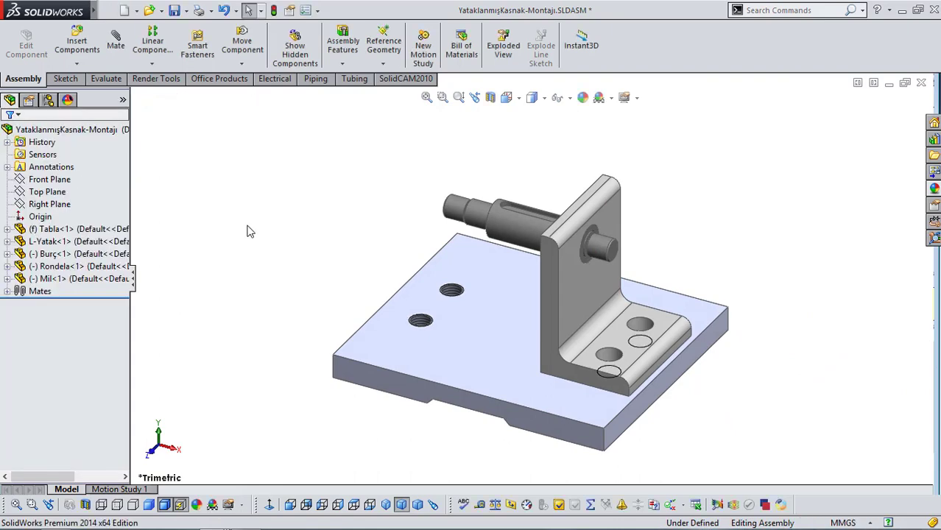
key("ctrl+s")
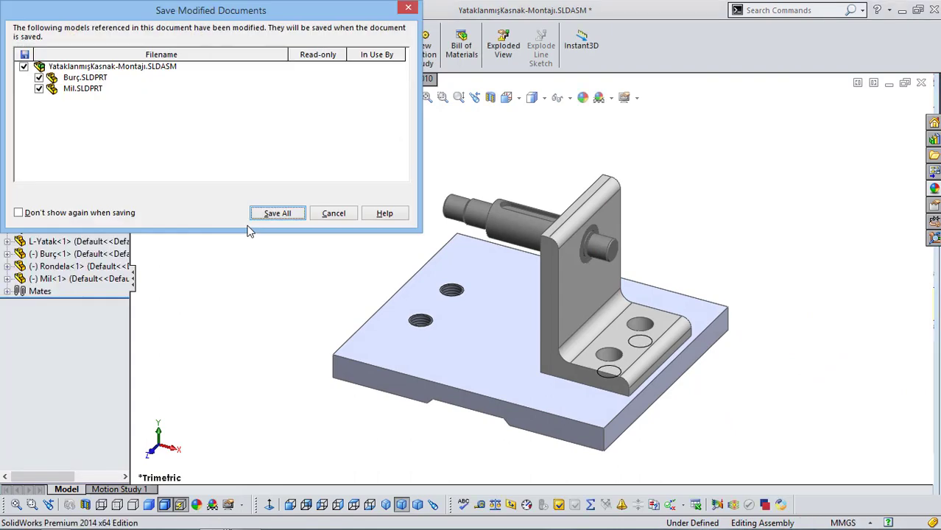
left_click(268, 215)
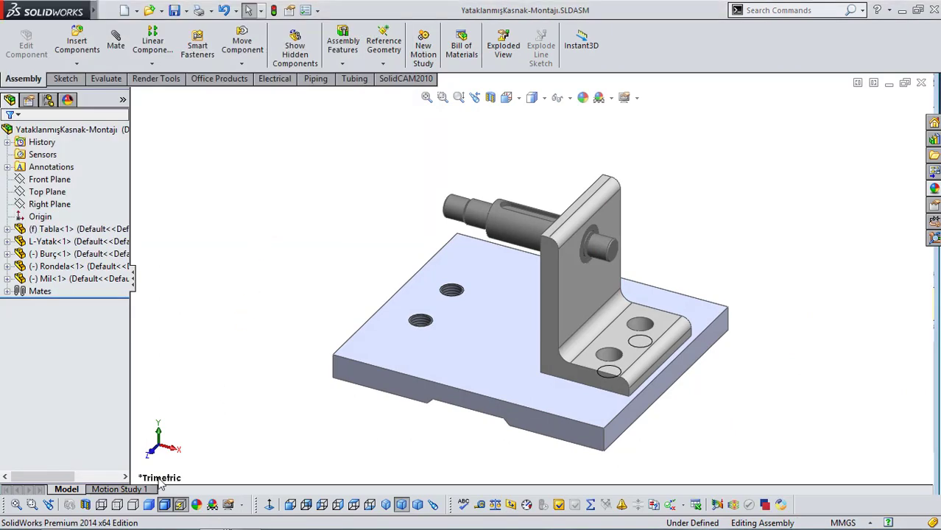
- Cut the assembly with a section view on the Front Plane at 0.00 mm offset
left_click(85, 506)
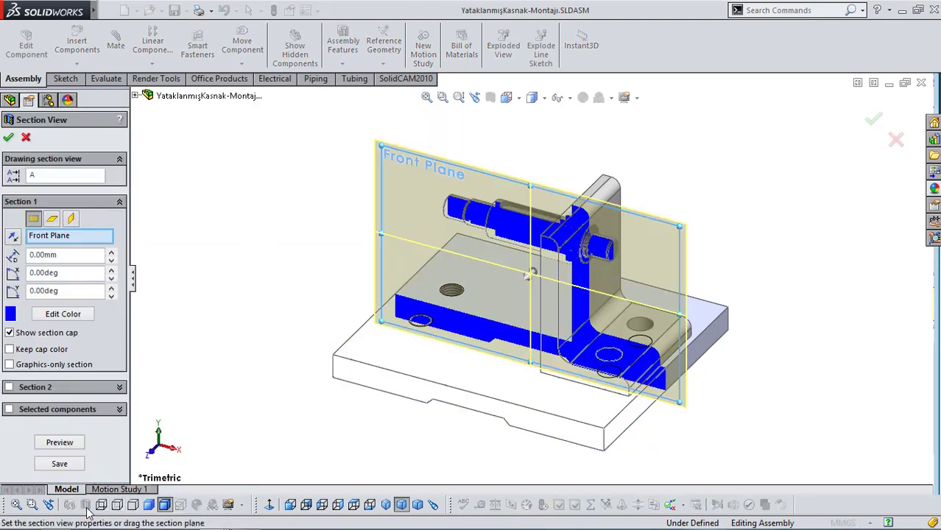
left_click(8, 139)
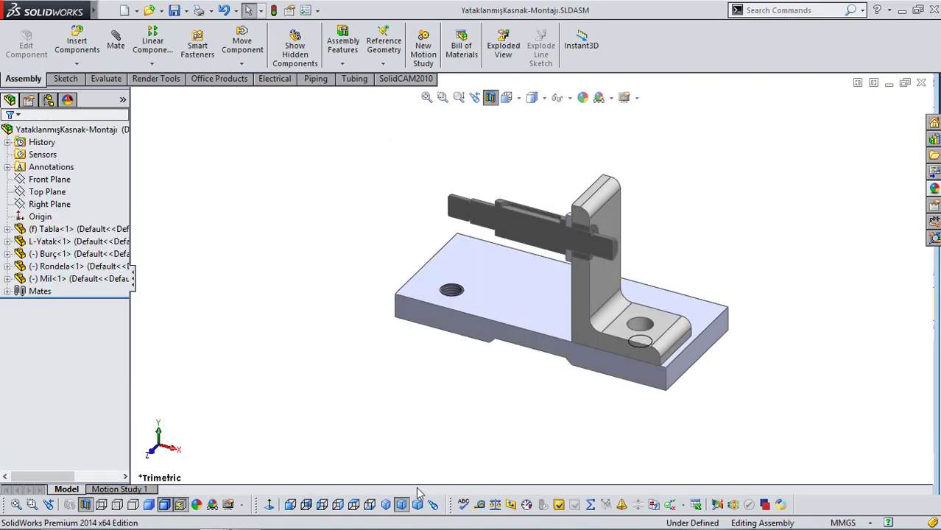
- Inspect the sectioned shaft, washer and bushing fit from the Front view, restore the Trimetric view and turn the section view off
left_click(290, 504)
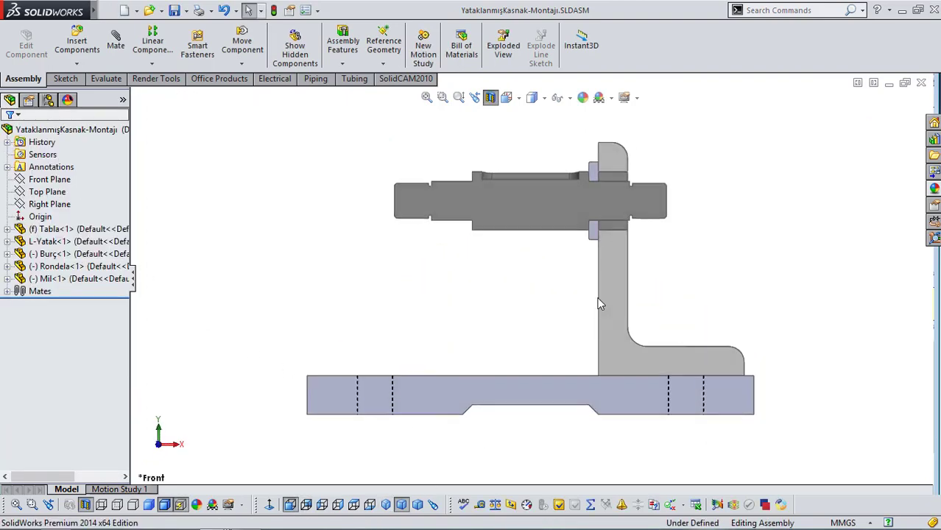
scroll(599, 191, "down", 5)
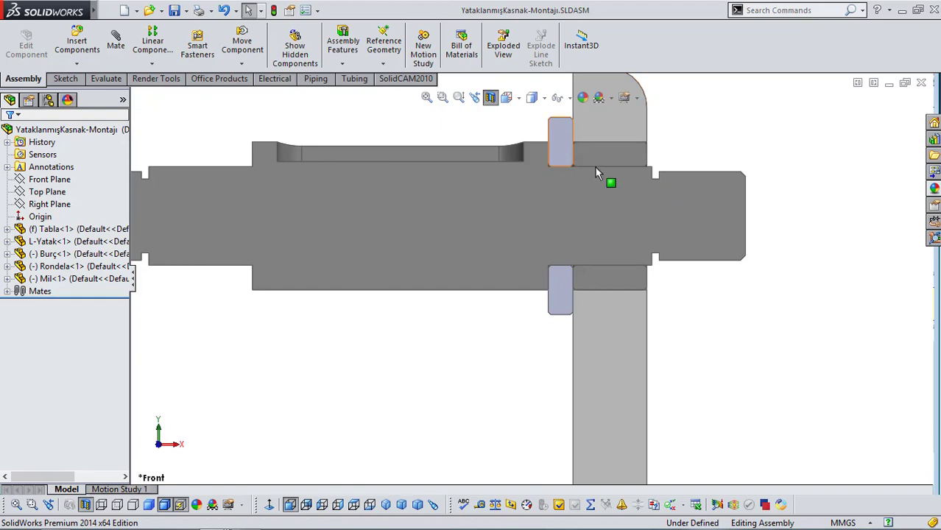
key("f")
middle_click_drag(598, 254, 574, 347)
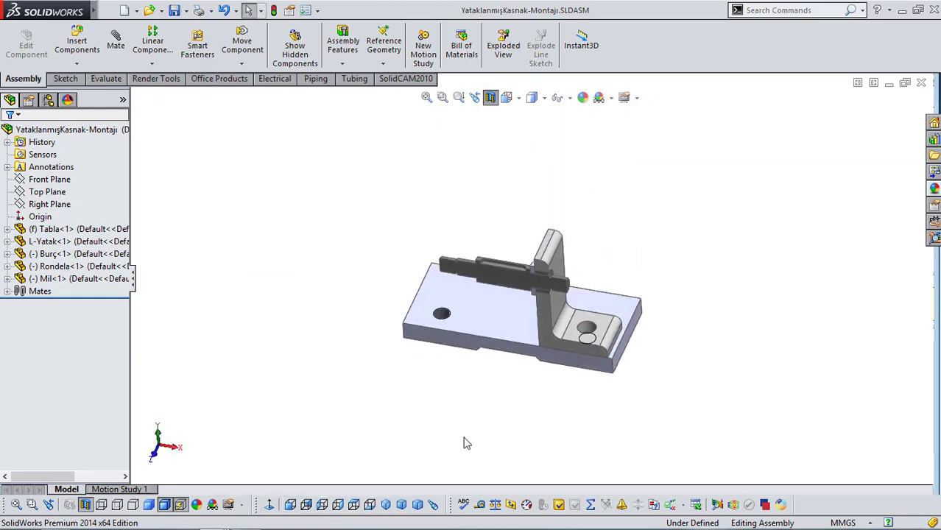
left_click(401, 505)
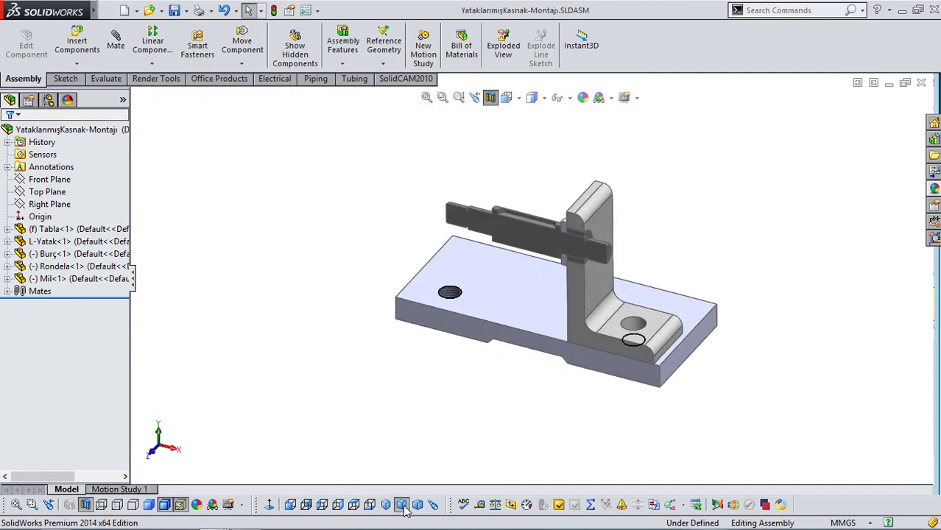
left_click(84, 505)
- Examine the Mil shaft's keyway and its seat in the bracket from above, and restore the Trimetric view
scroll(538, 236, "down", 10)
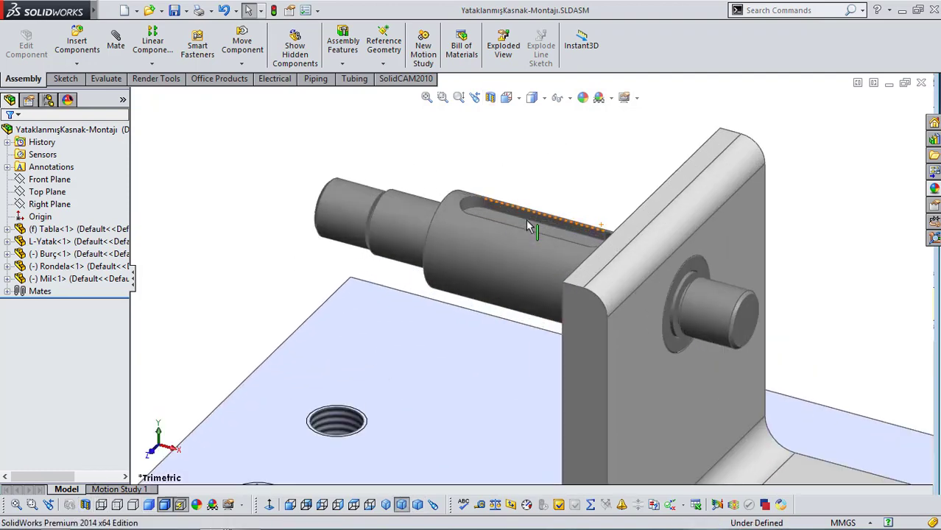
middle_click_drag(553, 262, 534, 249)
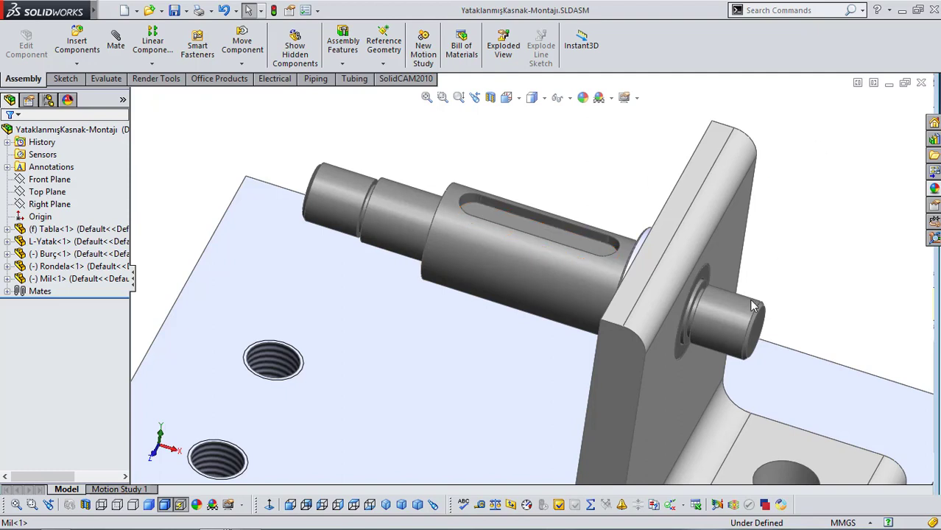
scroll(737, 346, "up", 3)
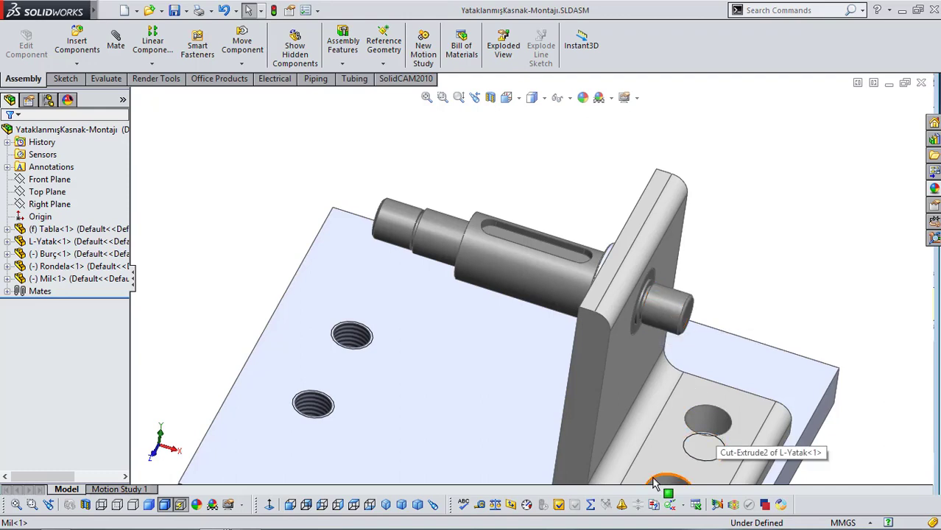
left_click_drag(658, 484, 207, 316)
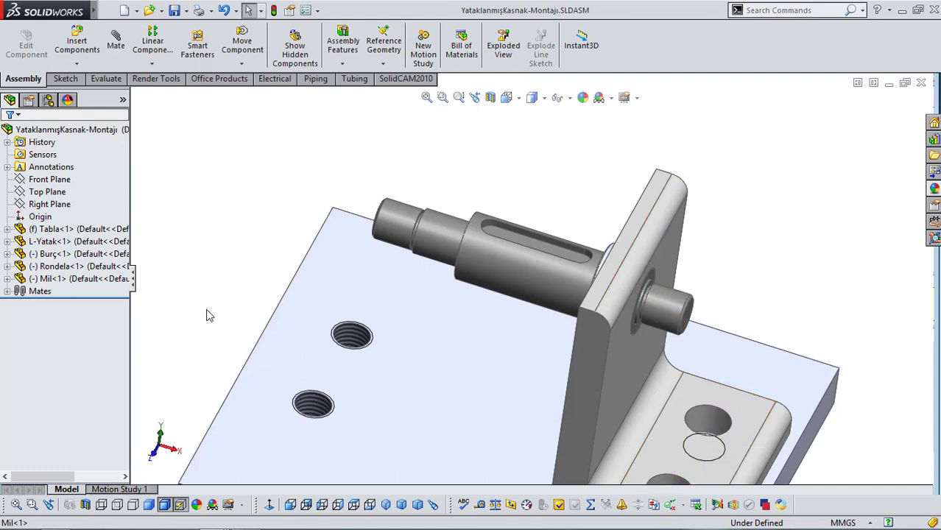
key("f")
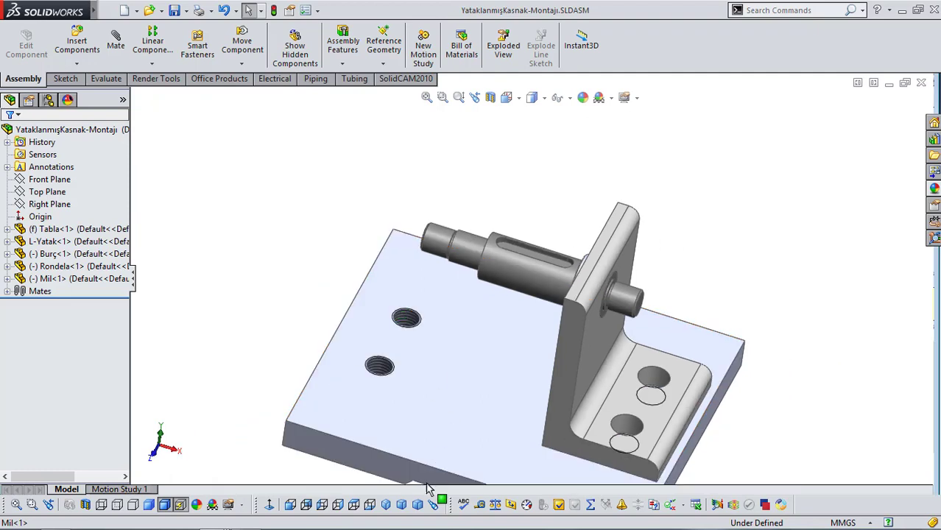
left_click(401, 504)
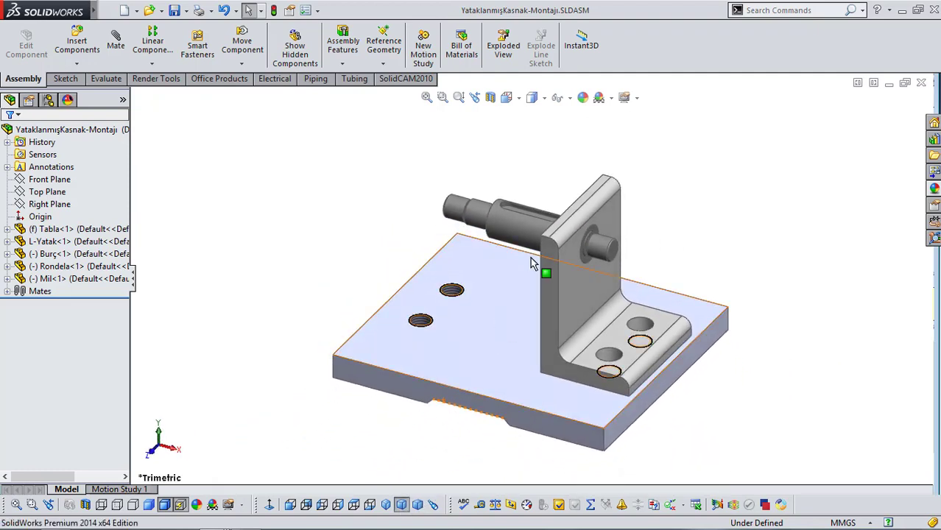
scroll(531, 257, "down", 3)
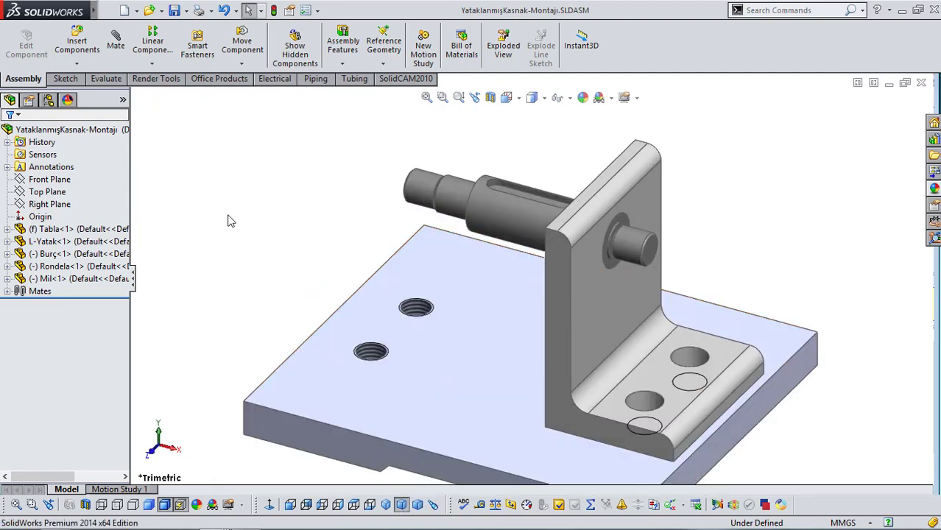
- Insert the Kama part into the assembly and move it just above the Mil shaft's keyway
left_click(84, 59)
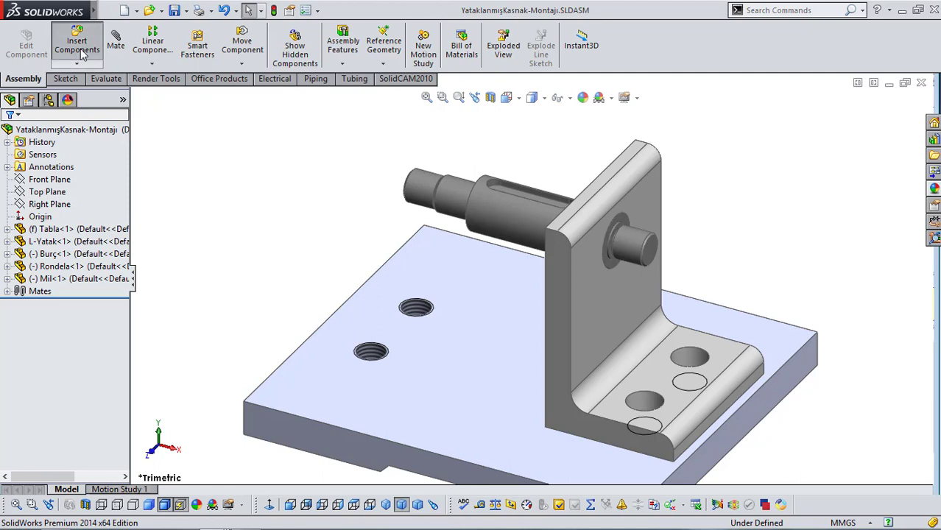
left_click(30, 317)
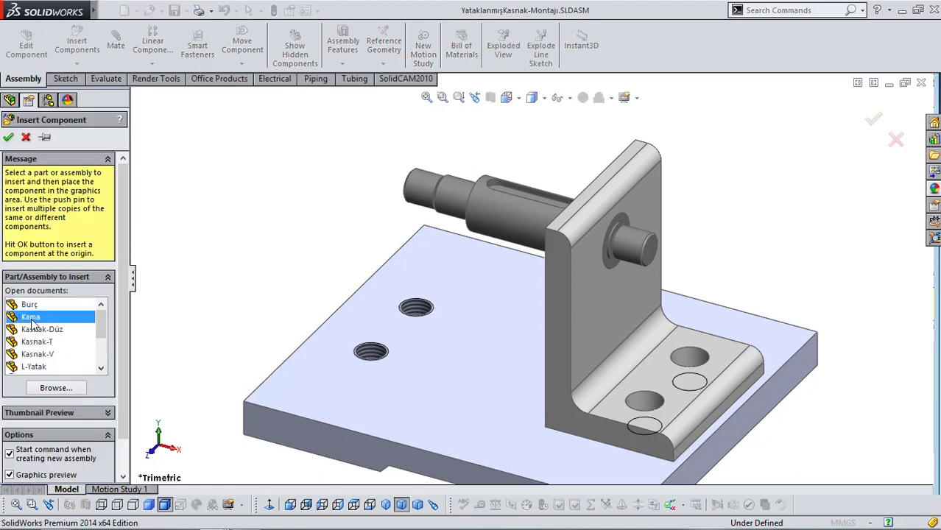
left_click(308, 164)
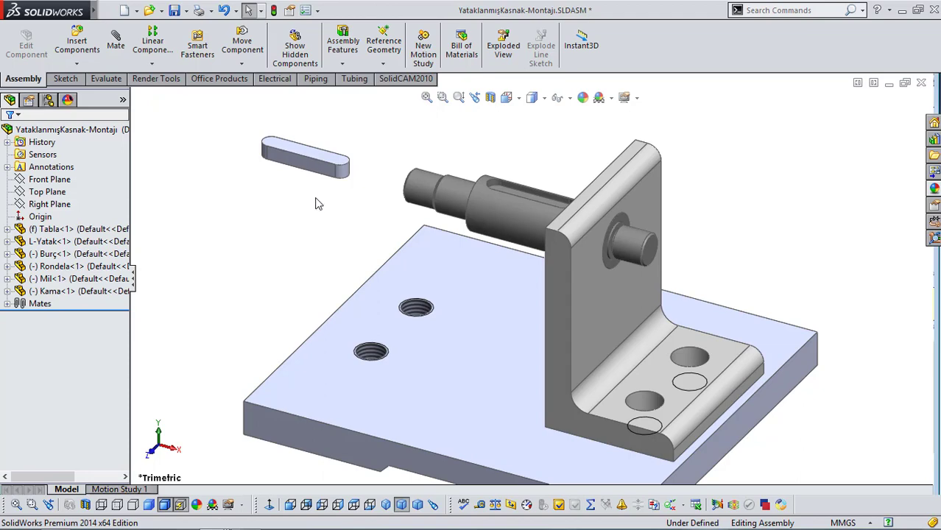
middle_click_drag(317, 203, 429, 179)
left_click_drag(430, 179, 556, 187)
middle_click_drag(556, 188, 428, 205)
left_click_drag(428, 205, 534, 243)
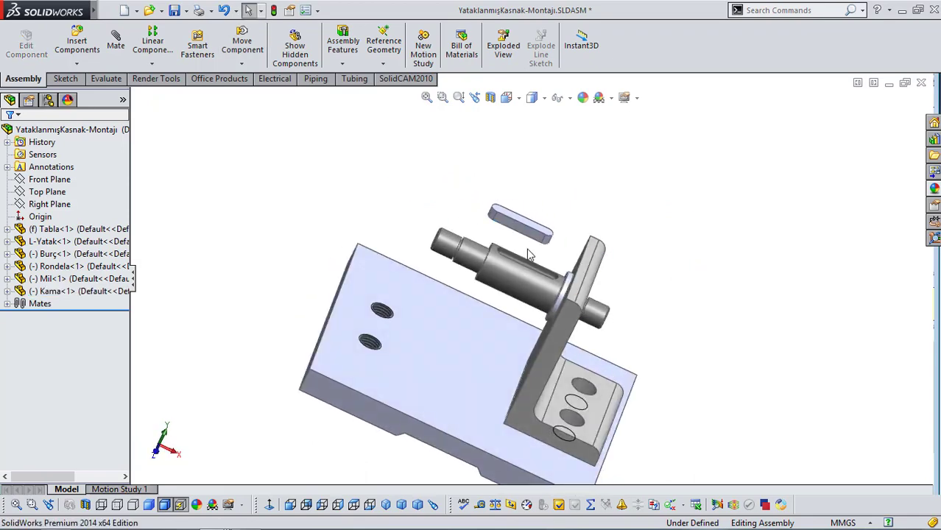
- Mate the underside of the Kama key Coincident with the floor of the Mil shaft's keyway
scroll(541, 235, "up", 4)
middle_click_drag(549, 230, 512, 210)
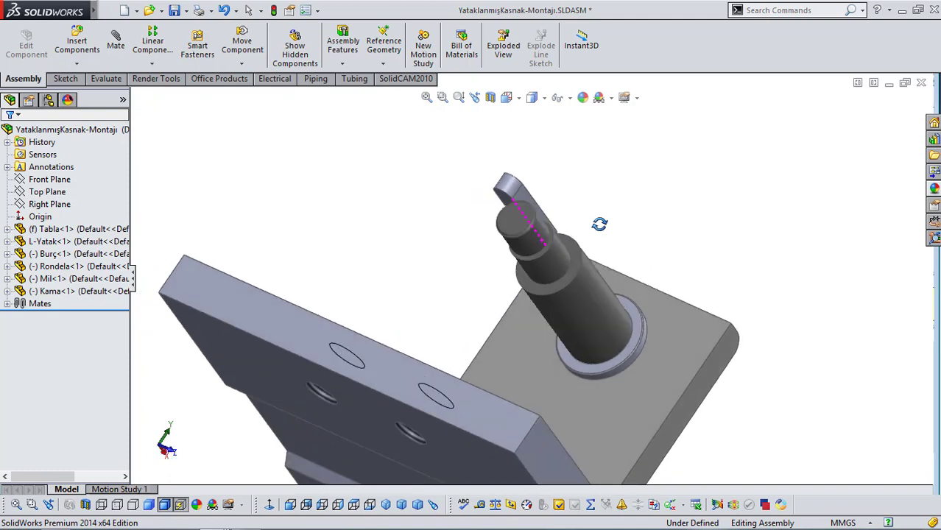
scroll(508, 199, "up", 5)
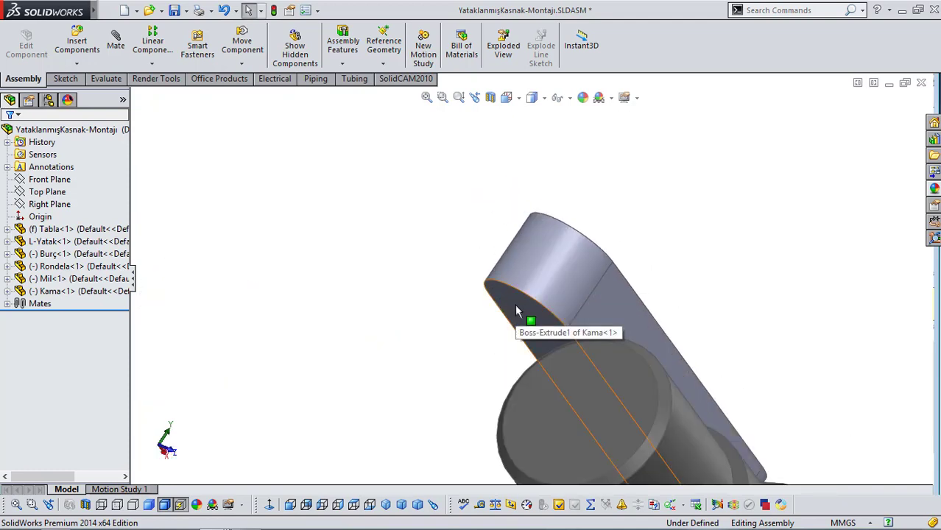
mouse_move(517, 311)
middle_mouse_down()
mouse_move(534, 269)
mouse_move(507, 295)
mouse_move(513, 305)
middle_mouse_up()
left_click(511, 301)
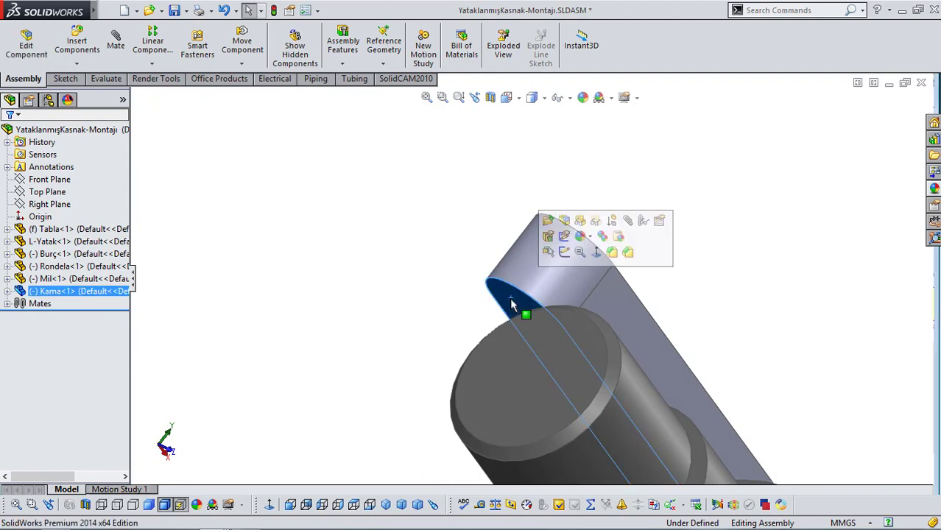
left_click(629, 223)
scroll(629, 225, "up", 3)
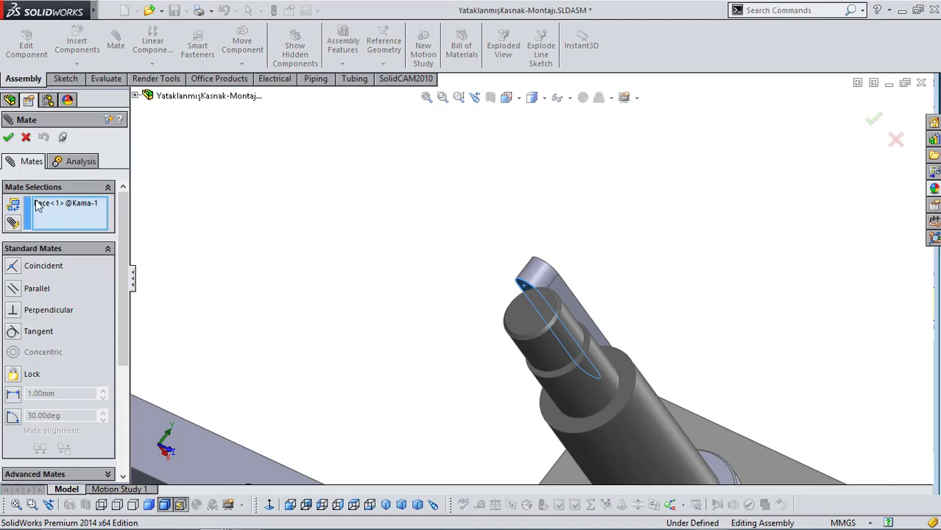
middle_click_drag(454, 282, 426, 310)
scroll(622, 320, "down", 4)
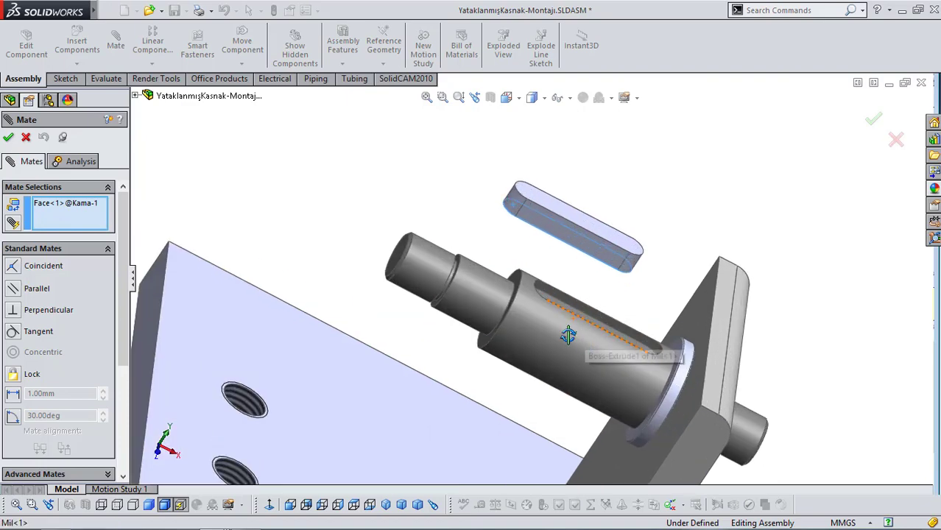
middle_click_drag(554, 364, 591, 307)
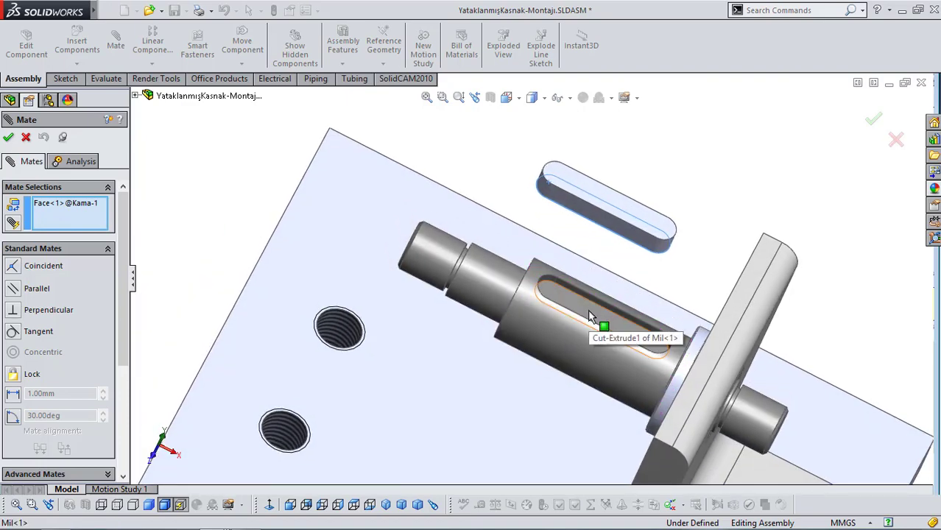
left_click(589, 317)
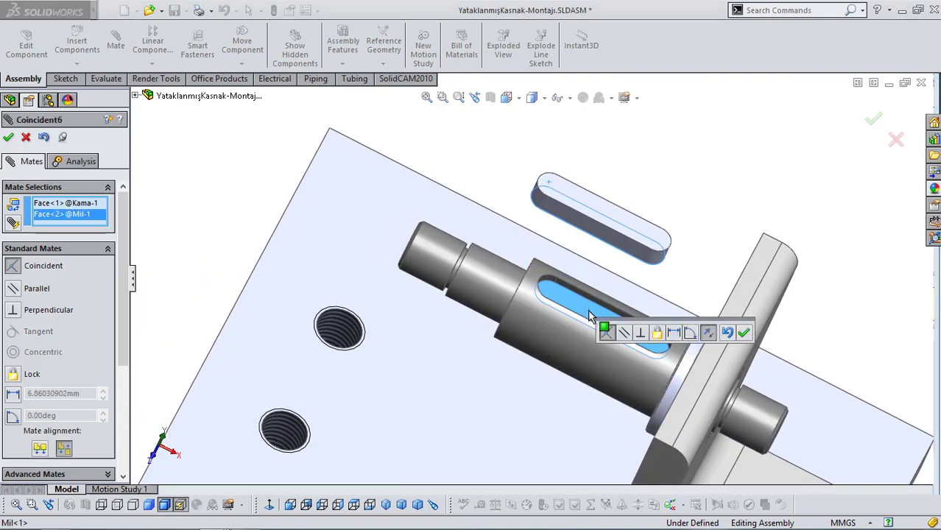
left_click(745, 333)
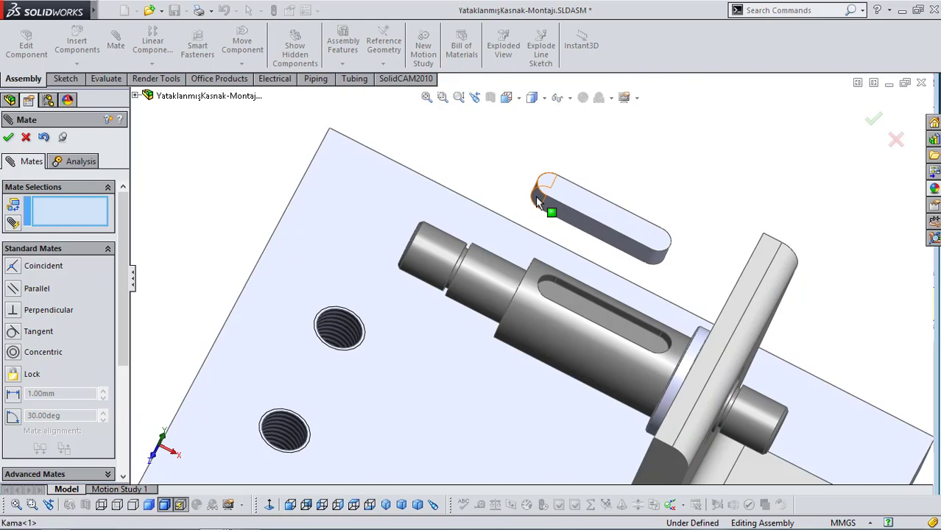
- Mate the key's rounded end face Concentric with the rounded keyway end farthest from the bracket
left_click(536, 199)
scroll(552, 272, "down", 5)
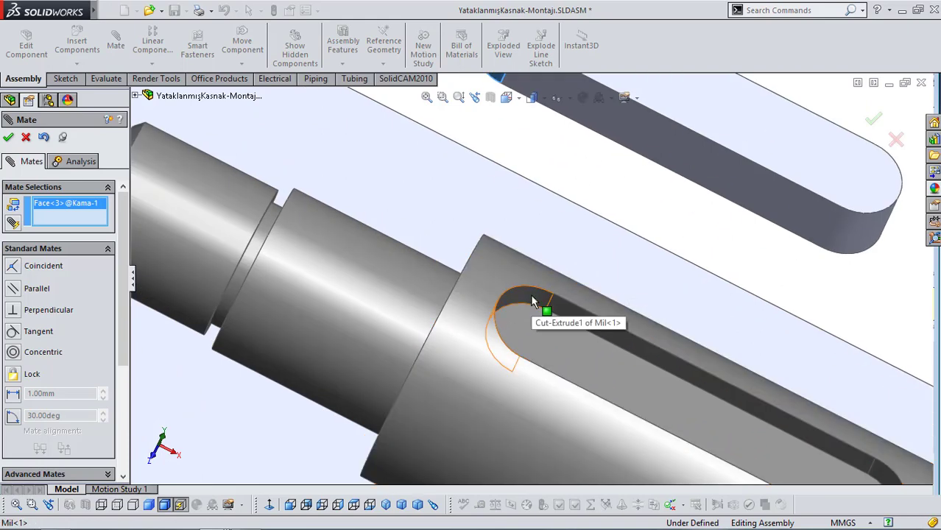
left_click(532, 297)
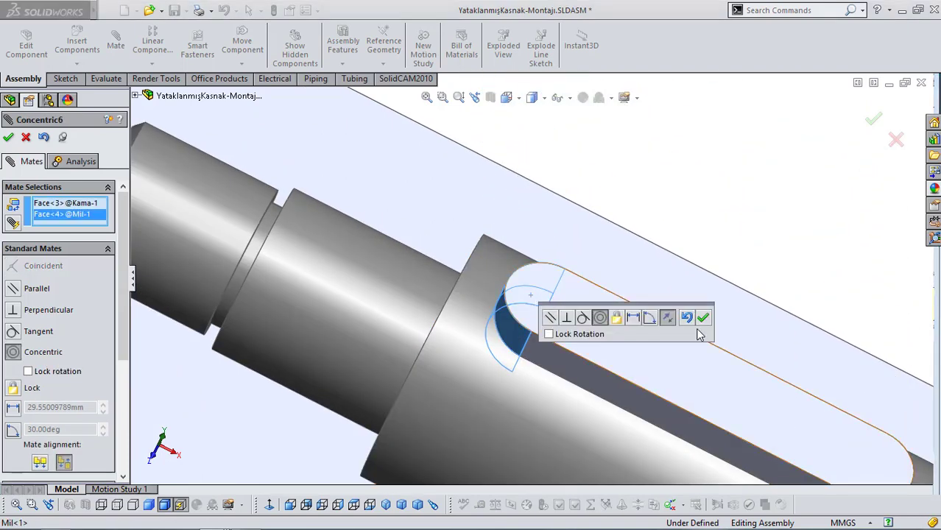
left_click(703, 318)
scroll(696, 322, "up", 3)
- Swing the key out of line, mate its other rounded end Concentric with the keyway end nearest the bracket, and finish mating
left_click_drag(707, 375, 686, 214)
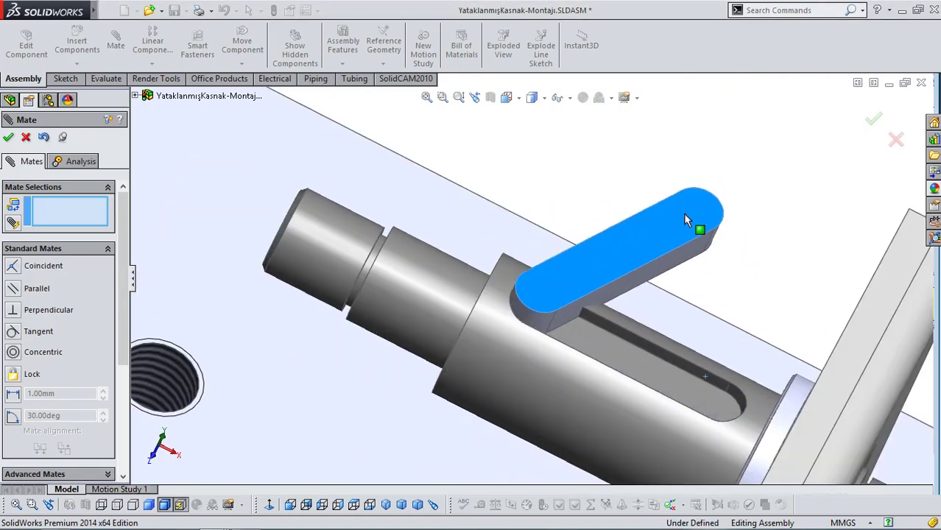
middle_click_drag(768, 278, 651, 256)
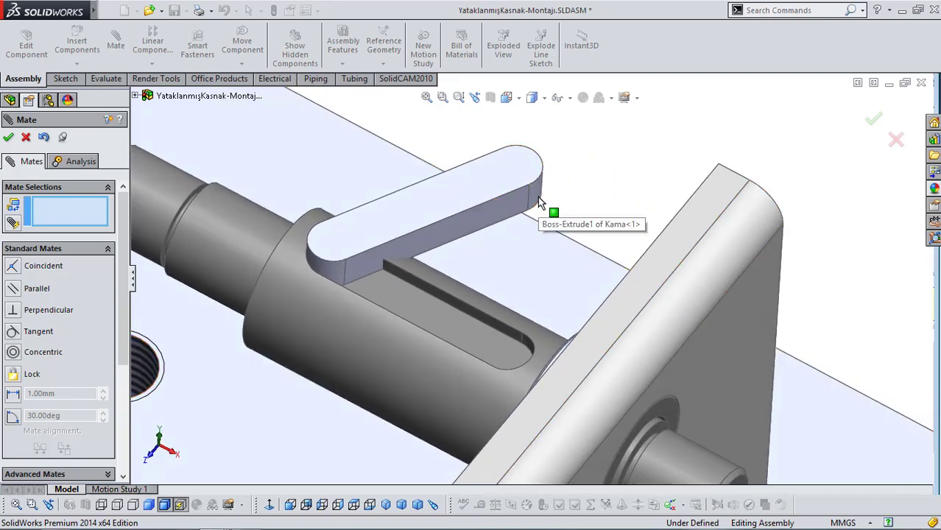
middle_click_drag(404, 343, 446, 321)
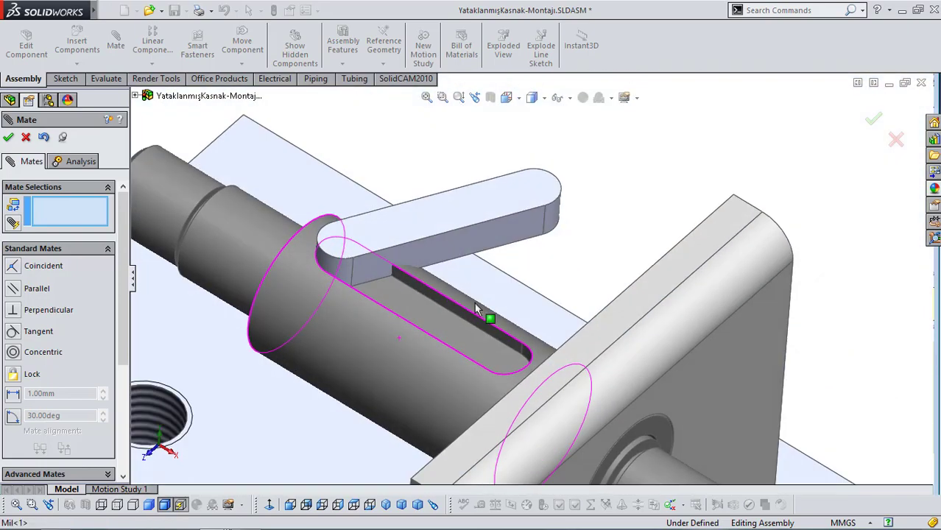
left_click(557, 223)
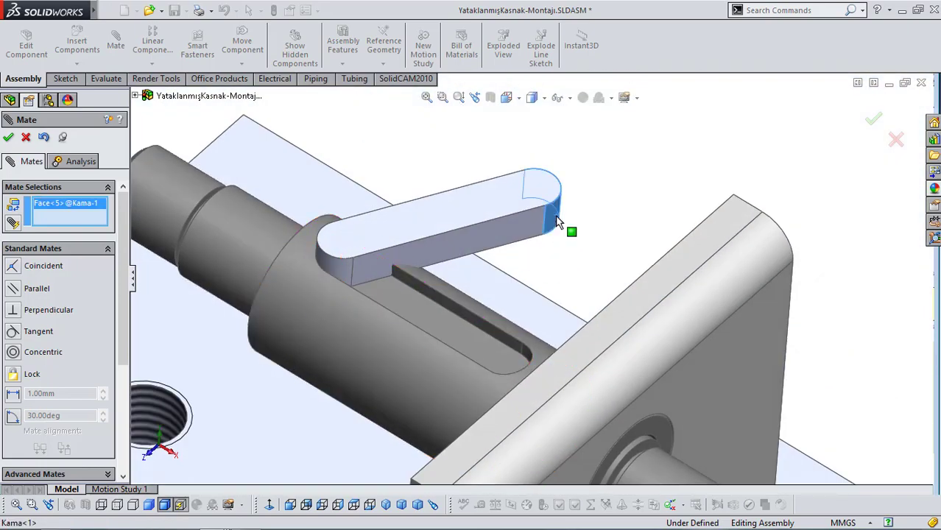
left_click(525, 351)
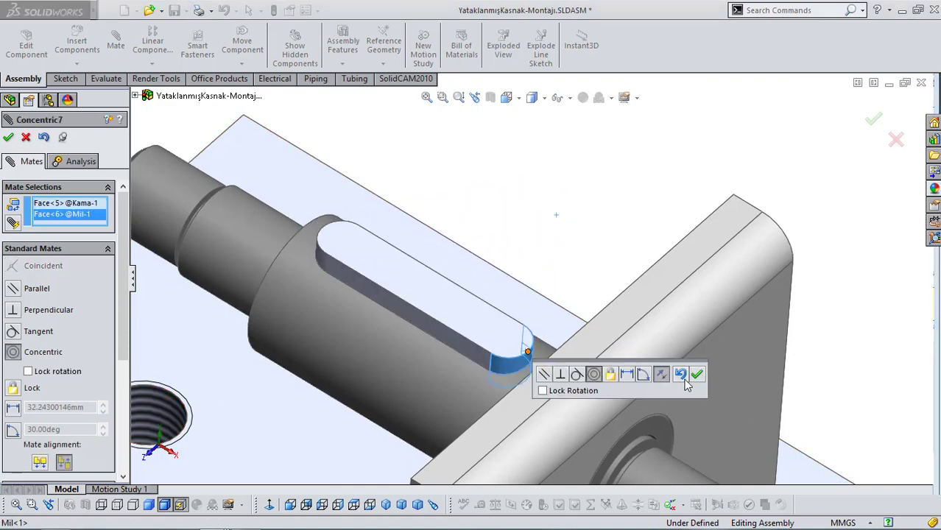
left_click(694, 375)
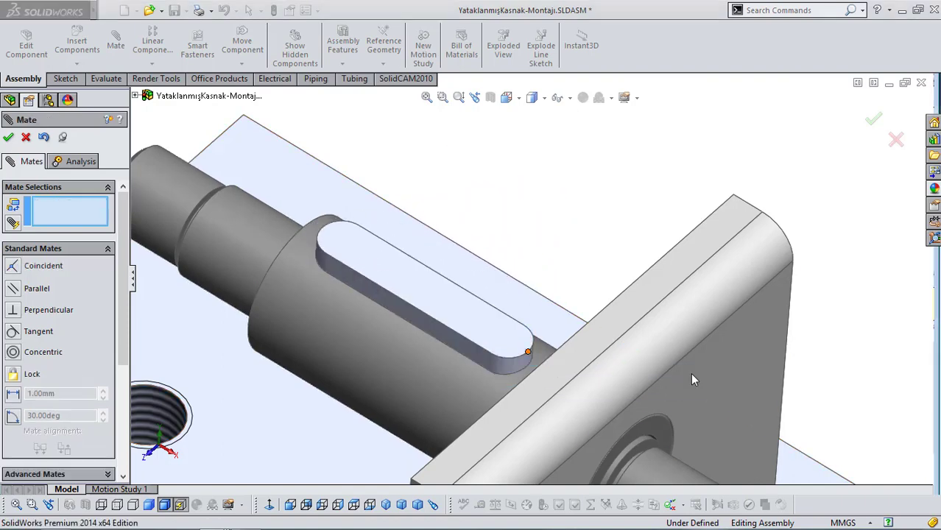
left_click(9, 137)
- Examine the Kama key seated in the shaft's keyway in the Trimetric and Front views
key("f")
middle_click_drag(293, 316, 362, 458)
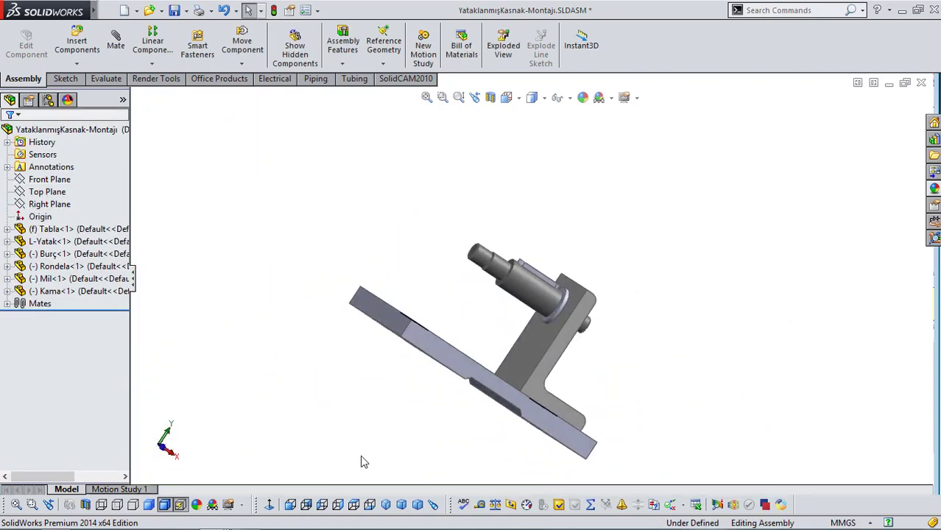
left_click(402, 504)
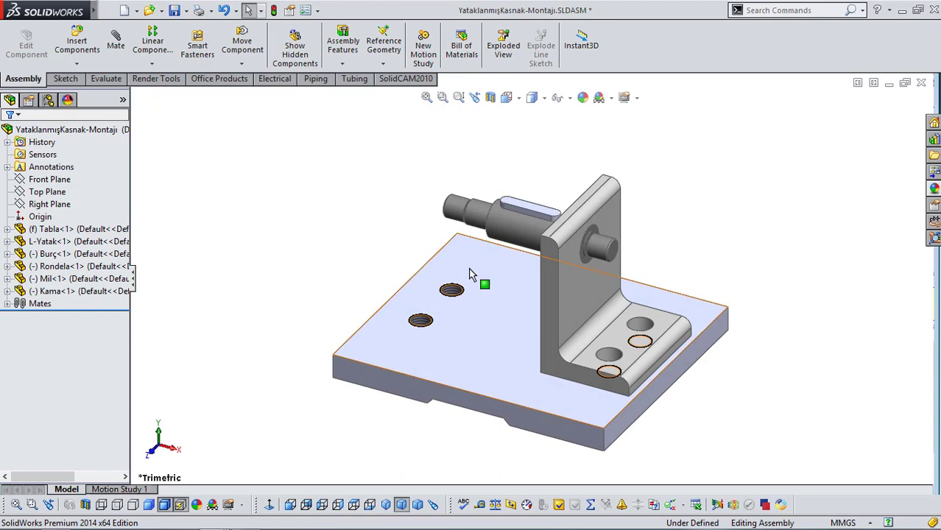
scroll(473, 274, "down", 2)
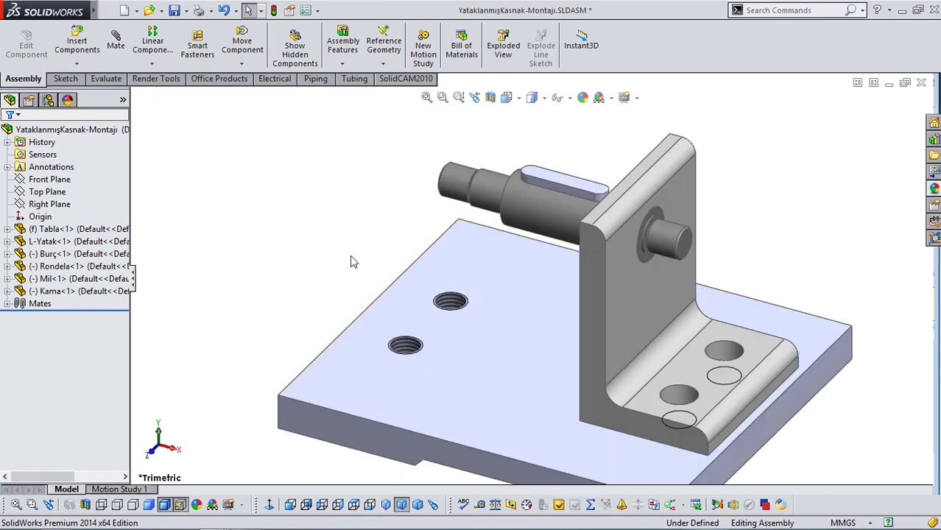
left_click(289, 507)
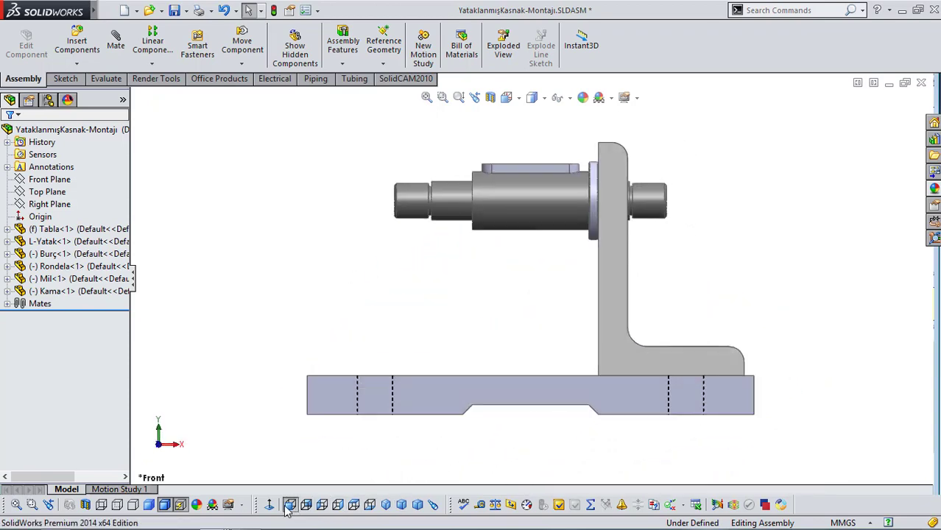
- Check how deep the key sits in the shaft with hidden lines visible, then restore the shaded-with-edges display
scroll(563, 201, "down", 3)
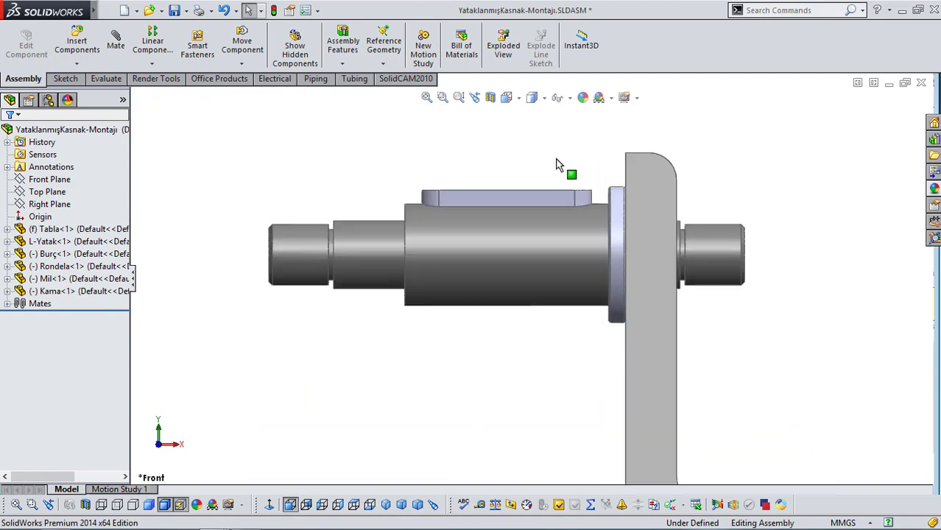
left_click(117, 506)
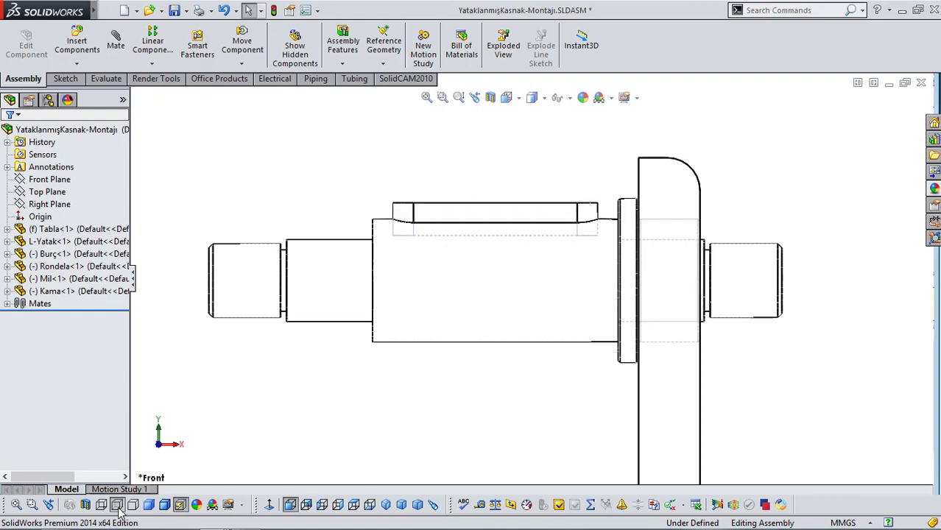
left_click(165, 506)
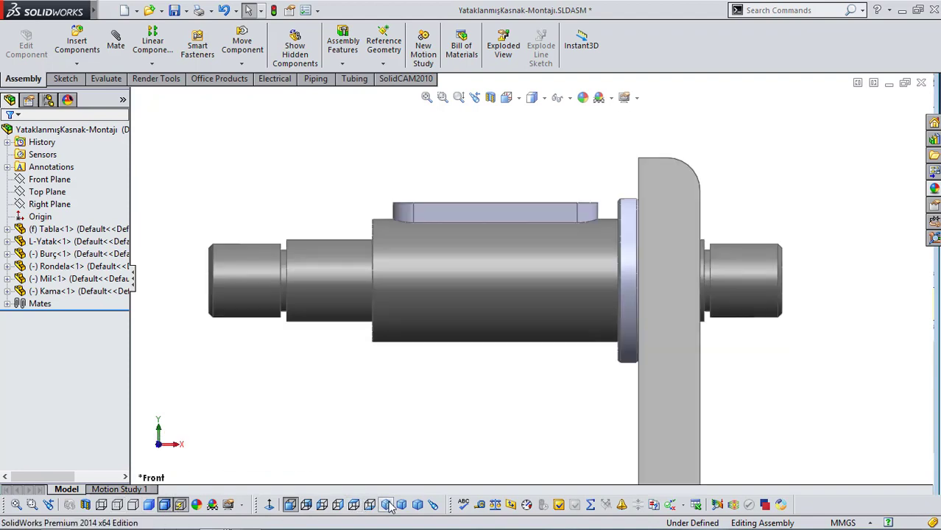
- Insert the Kasnak-Düz pulley into the assembly and place it beside the free end of the shaft in the Trimetric view
left_click(401, 505)
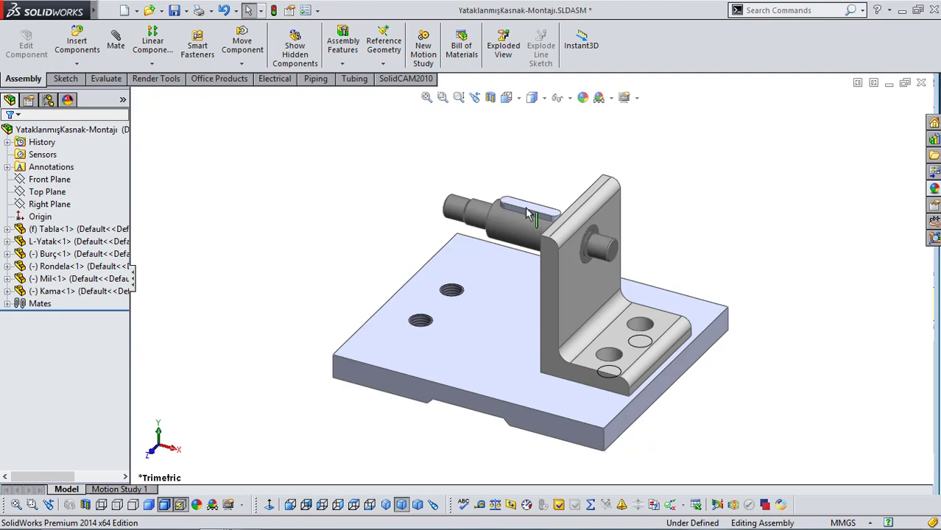
scroll(537, 195, "down", 5)
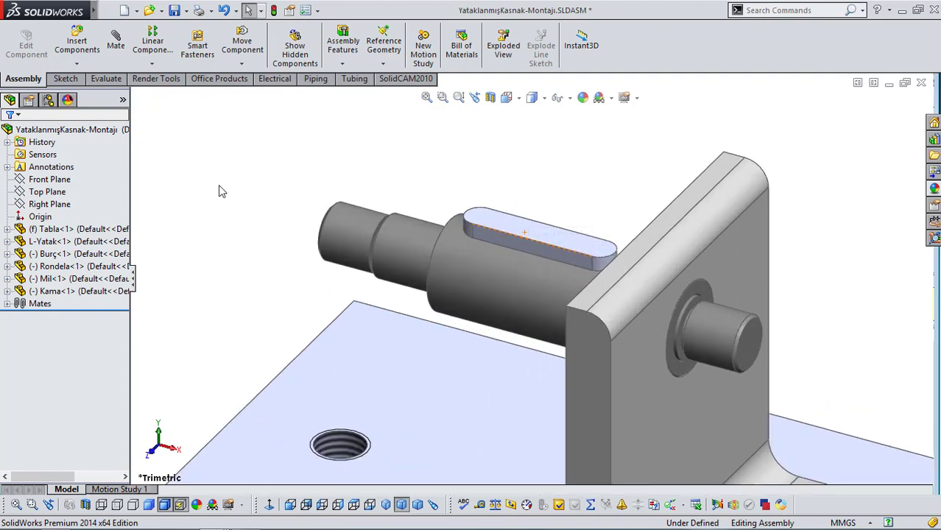
left_click(77, 43)
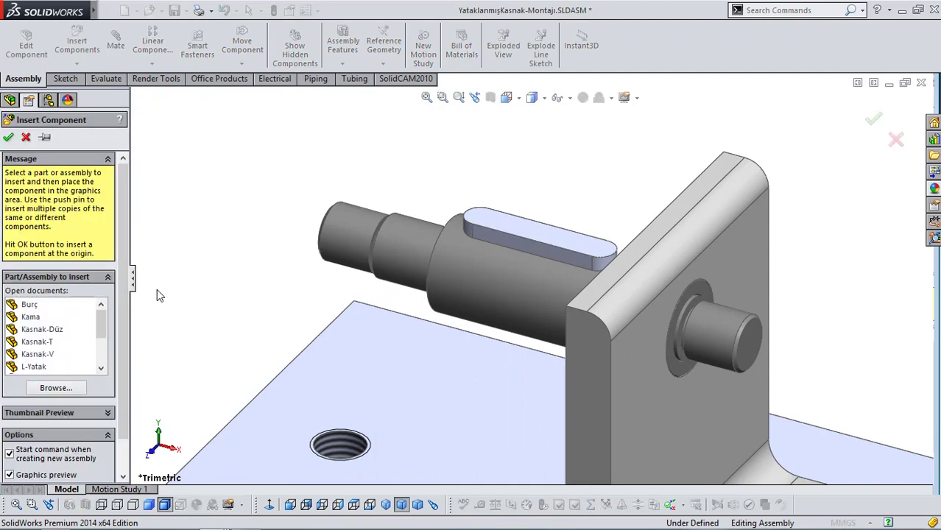
left_click(56, 332)
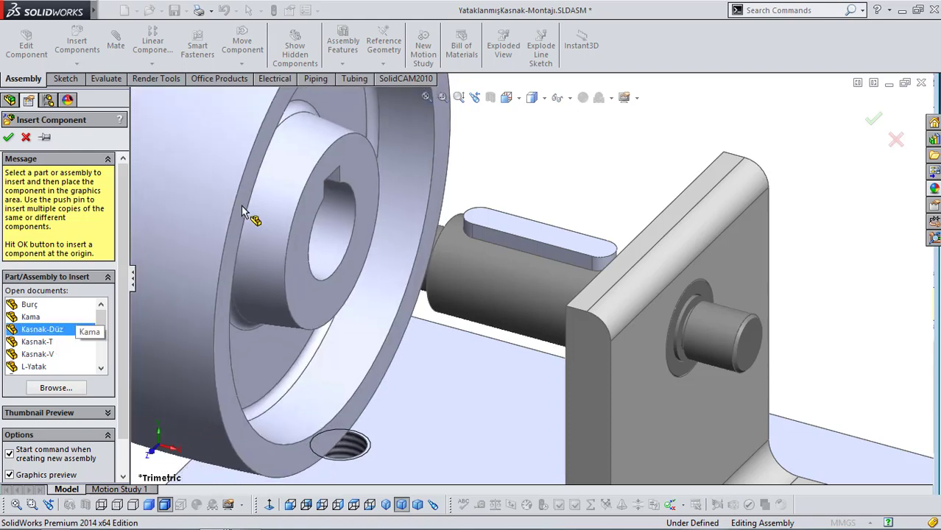
key("z")
key("z")
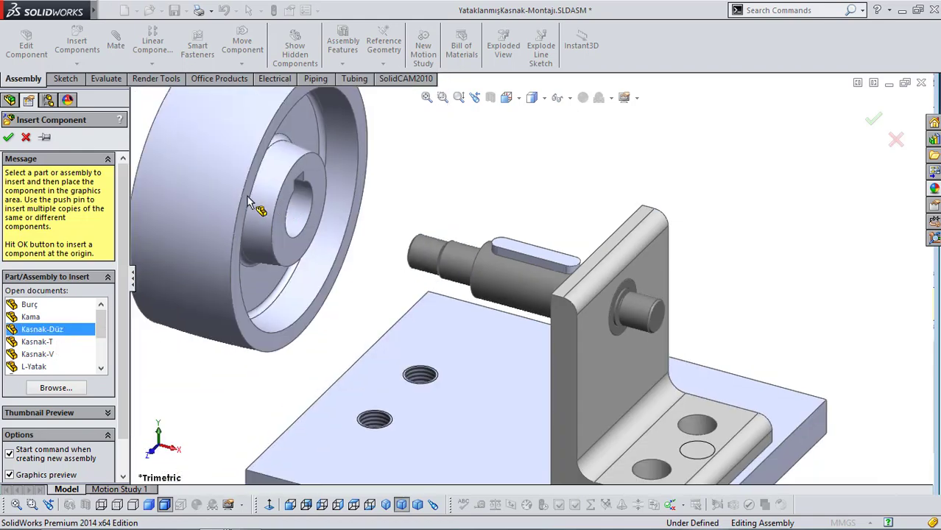
left_click(248, 202)
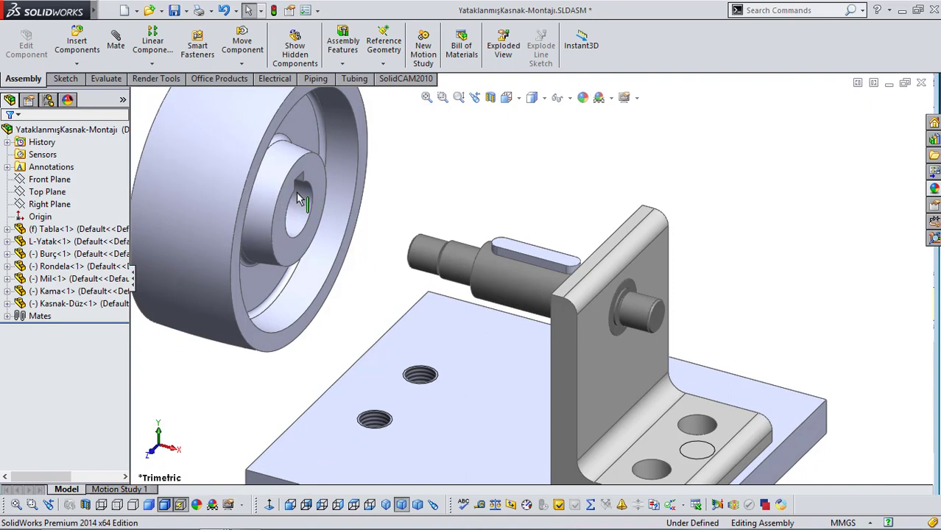
- Mate a side wall of the keyway in the pulley's bore Coincident with the matching side face of the Kama key
scroll(295, 201, "down", 3)
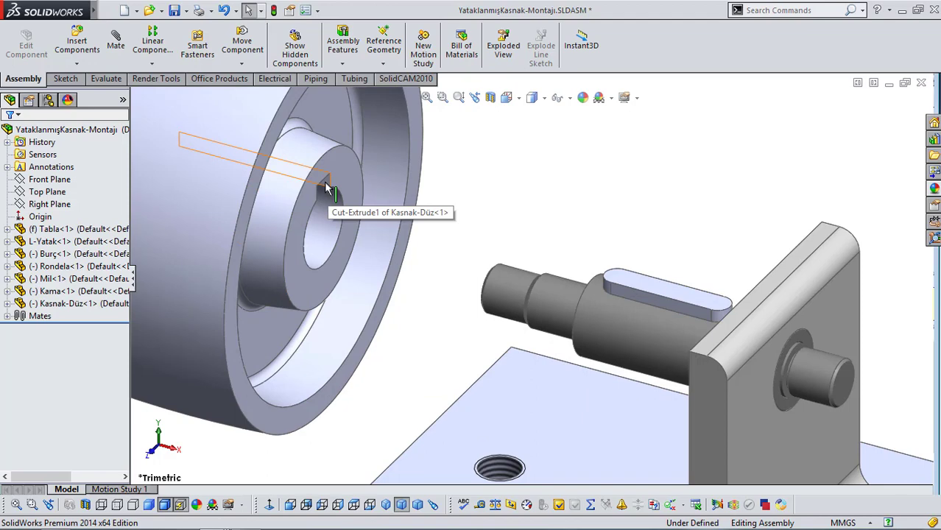
scroll(516, 210, "up", 2)
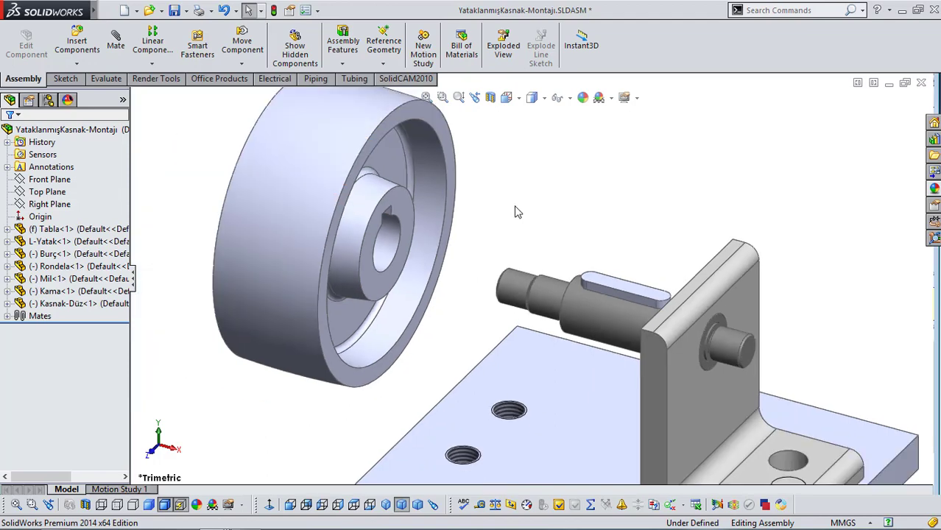
scroll(416, 205, "down", 2)
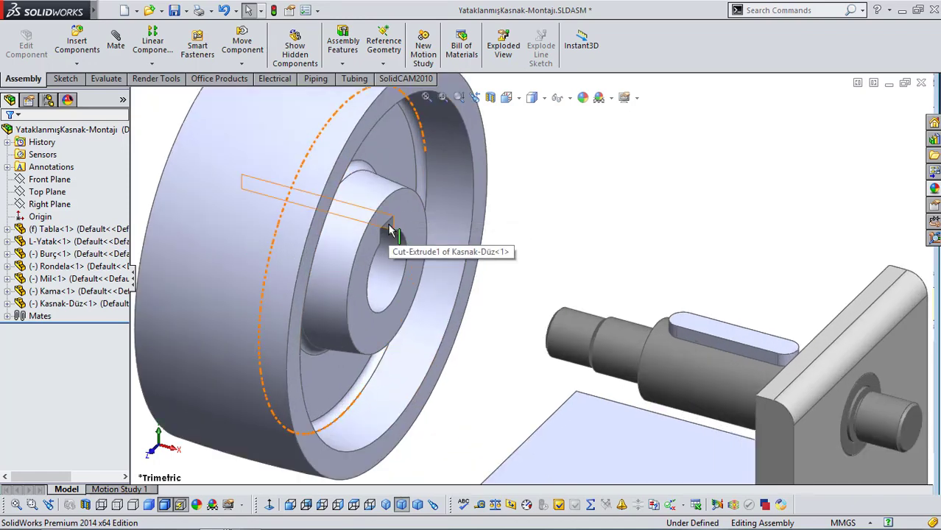
middle_click_drag(738, 323, 490, 321)
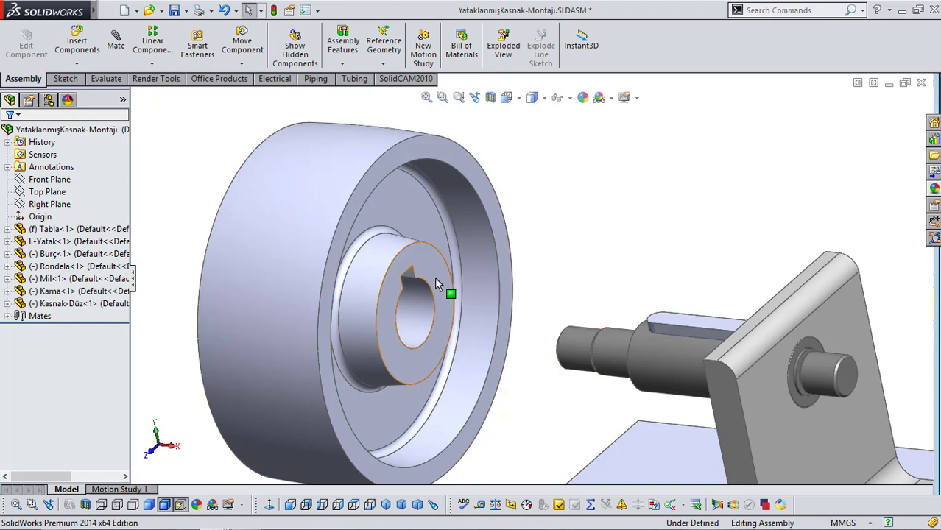
middle_click_drag(438, 295, 795, 390)
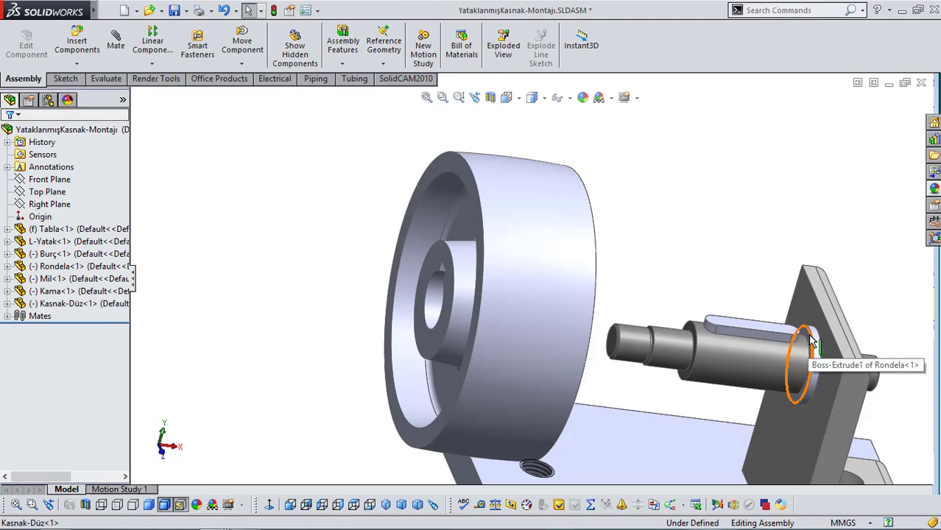
middle_click_drag(677, 301, 600, 324)
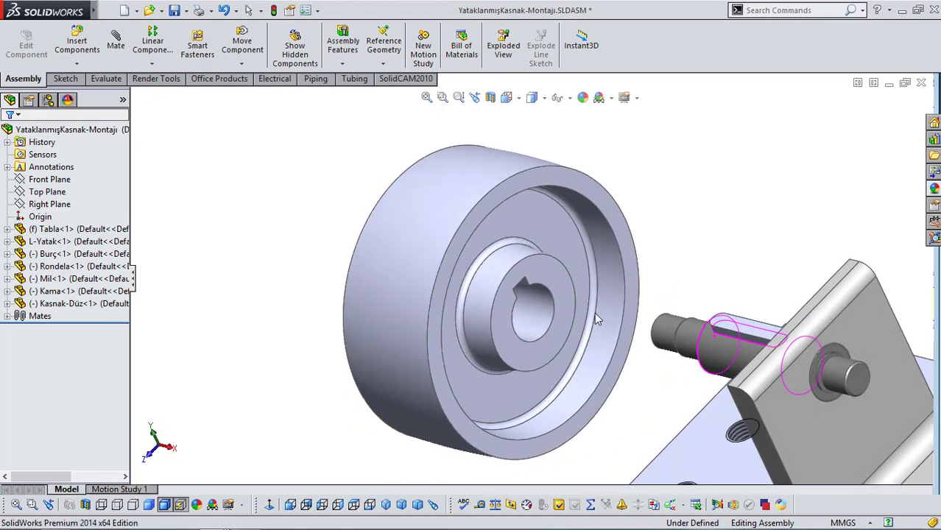
scroll(564, 304, "down", 3)
scroll(509, 278, "down", 3)
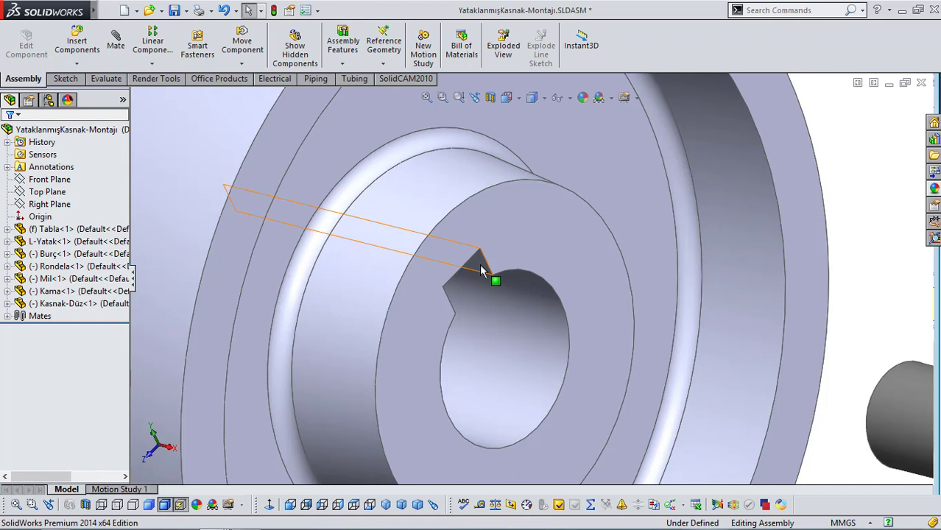
left_click(480, 271)
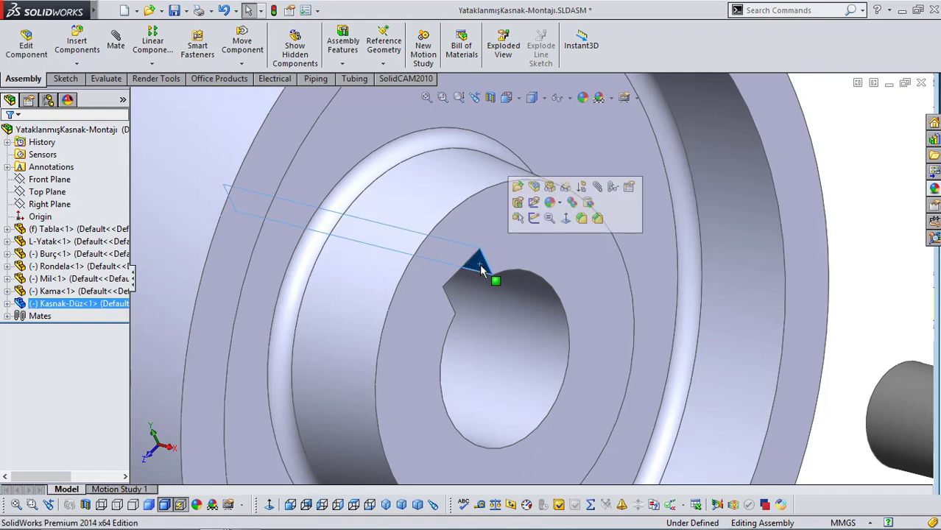
right_click_drag(600, 190, 641, 243)
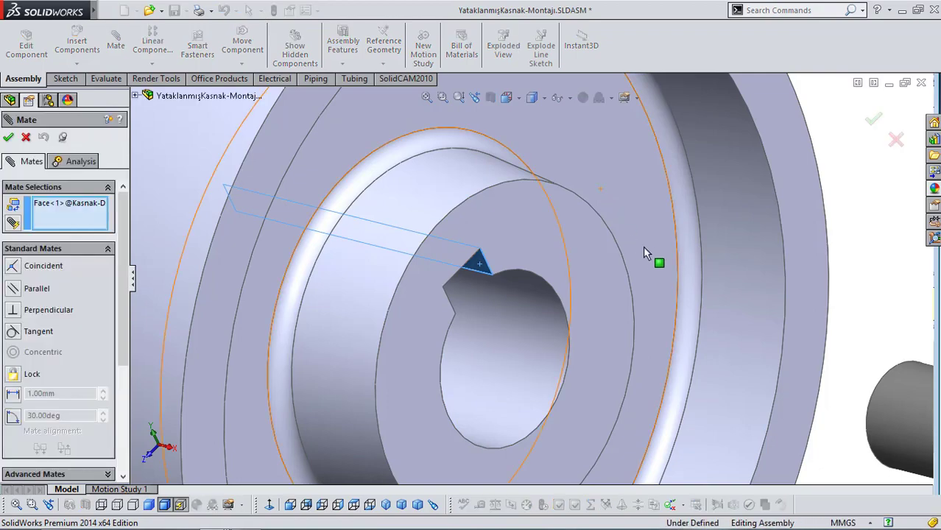
scroll(660, 256, "up", 3)
middle_click_drag(660, 257, 628, 377)
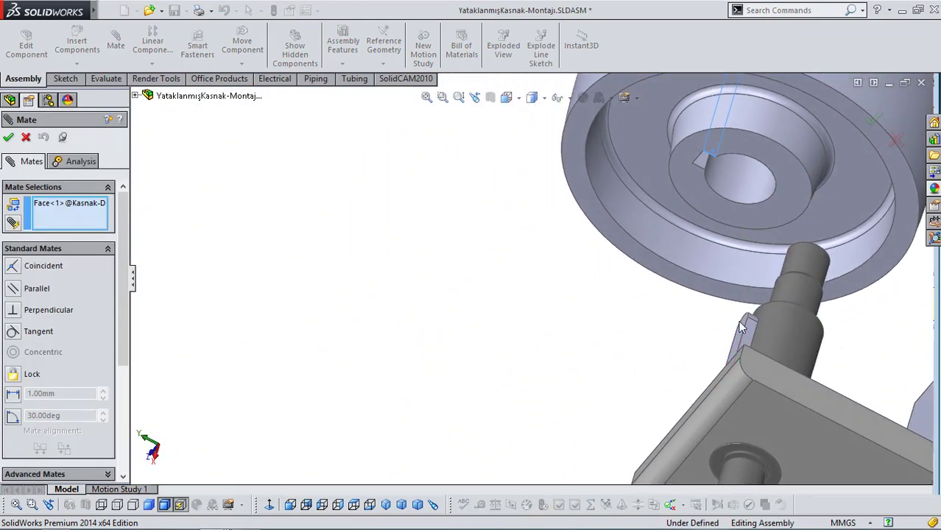
scroll(748, 312, "down", 5)
scroll(704, 322, "up", 4)
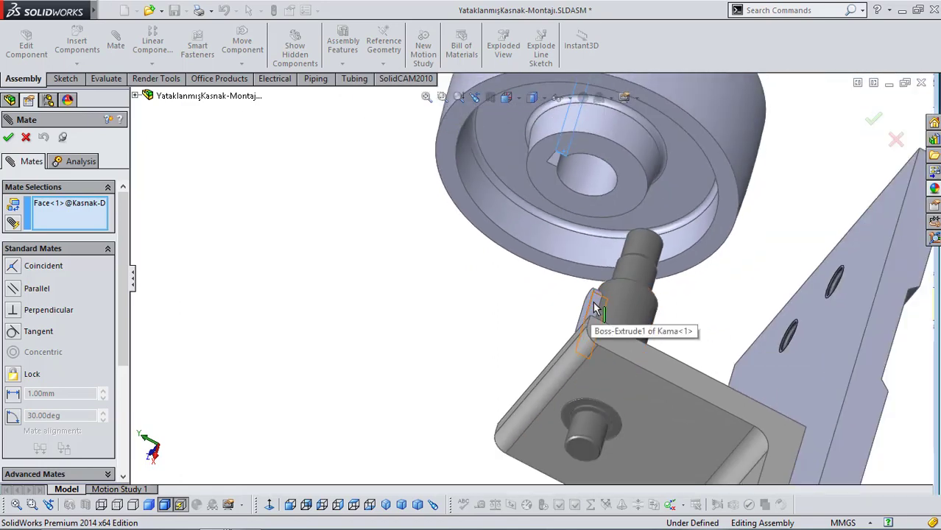
left_click(594, 303)
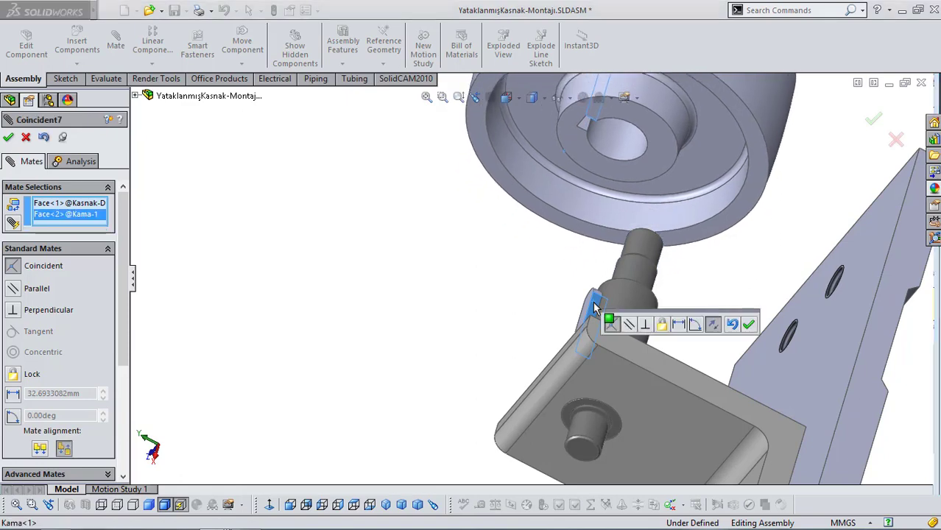
left_click(339, 506)
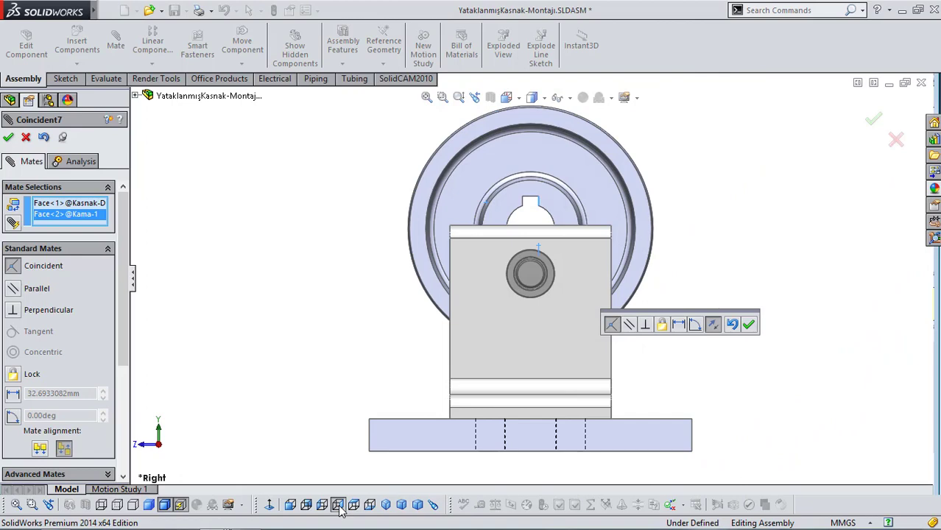
scroll(544, 243, "down", 5)
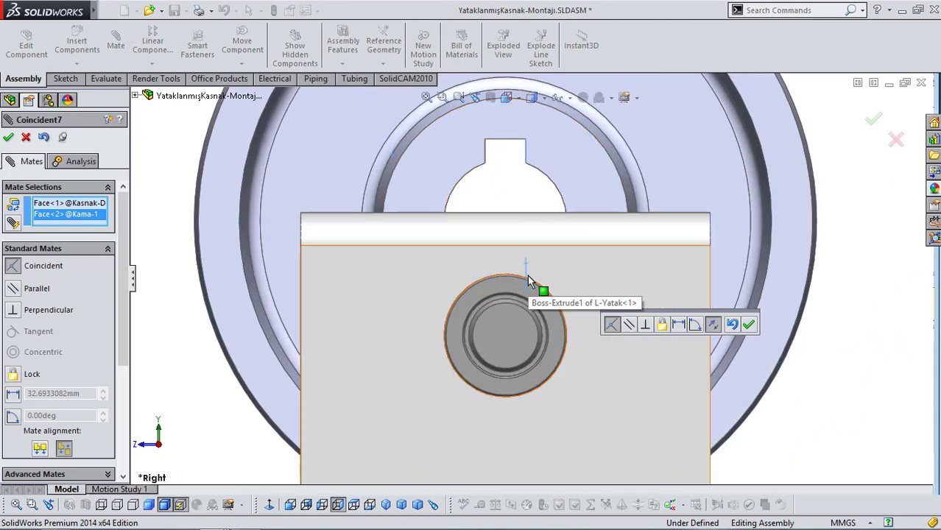
left_click(748, 325)
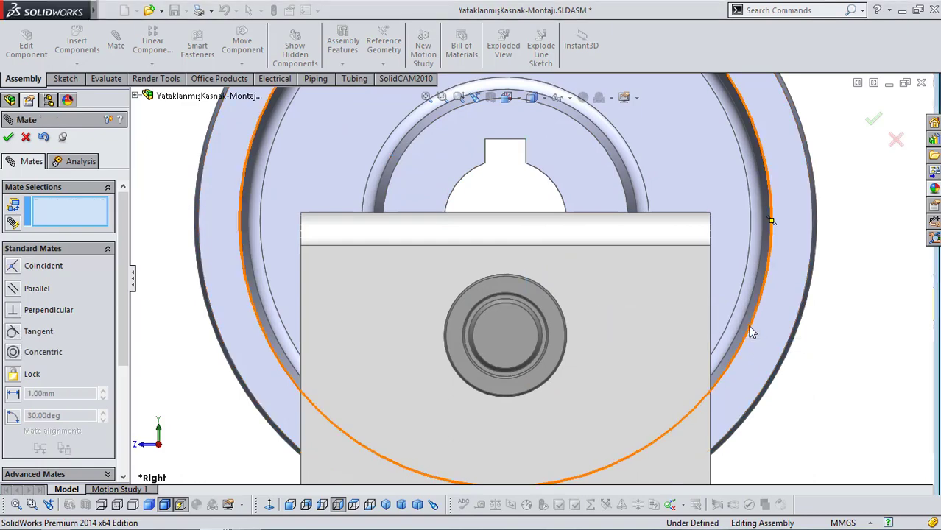
- Mate the bore of the Kasnak-Düz pulley Concentric with the large keyed diameter of the Mil shaft
key("f")
middle_click_drag(804, 333, 729, 359)
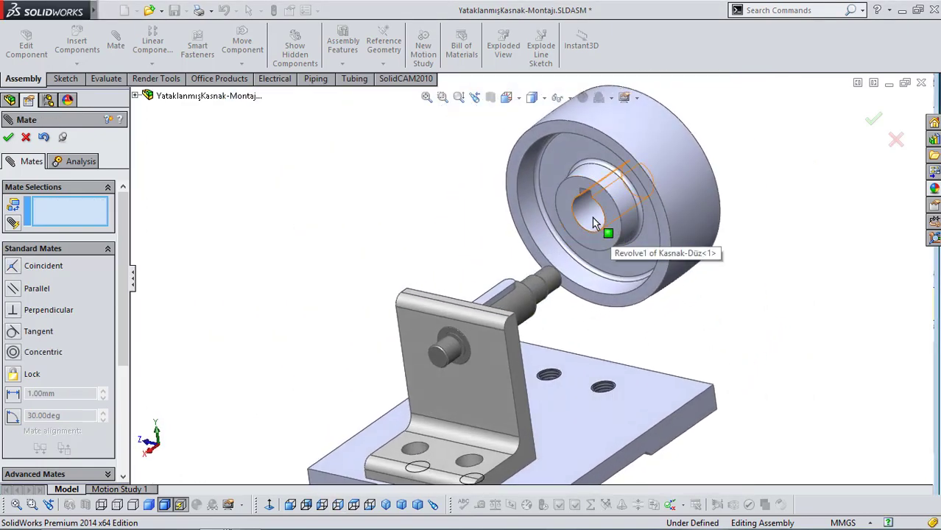
left_click(593, 219)
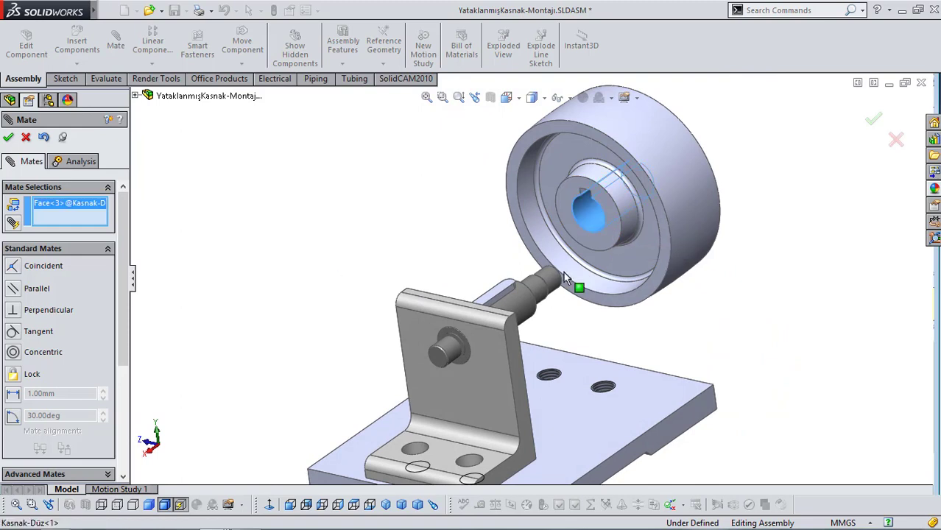
left_click(525, 310)
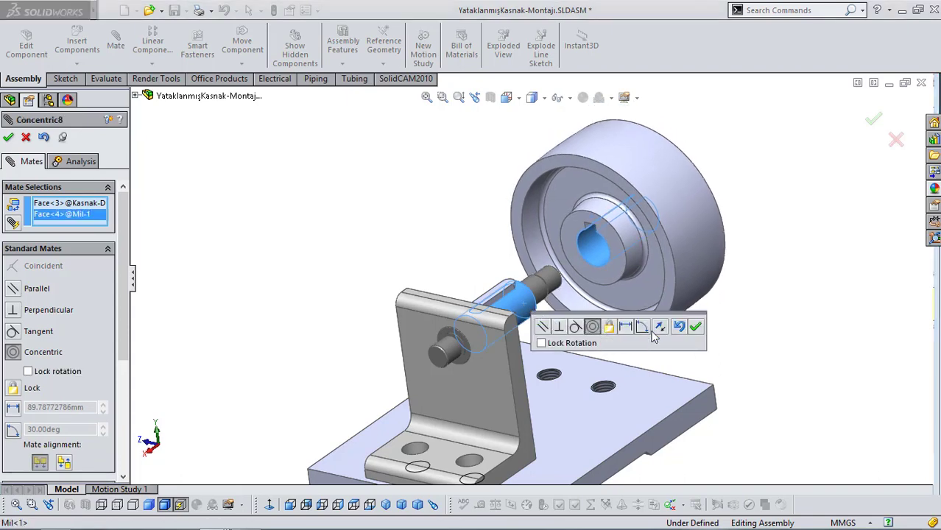
left_click(695, 326)
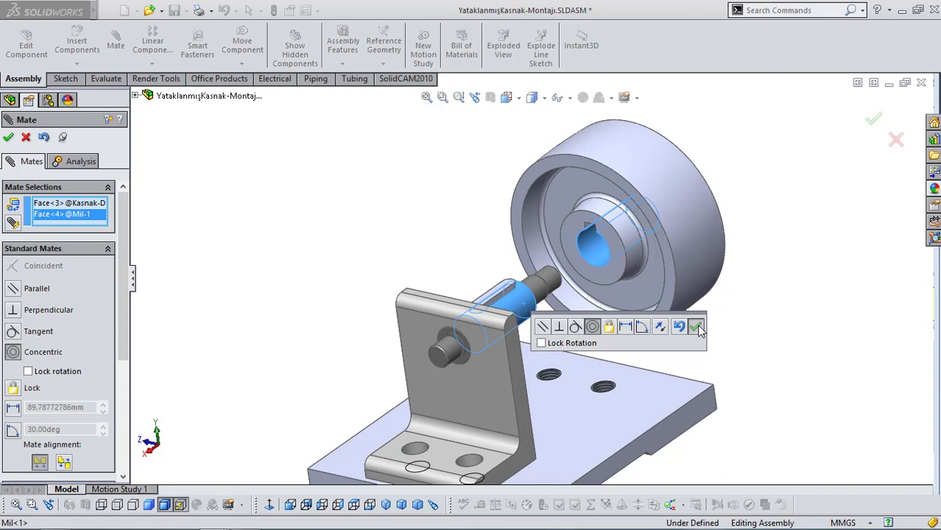
- Mate the pulley's bracket-side hub end face Coincident with the exposed flat face of the Rondela washer
left_click(620, 252)
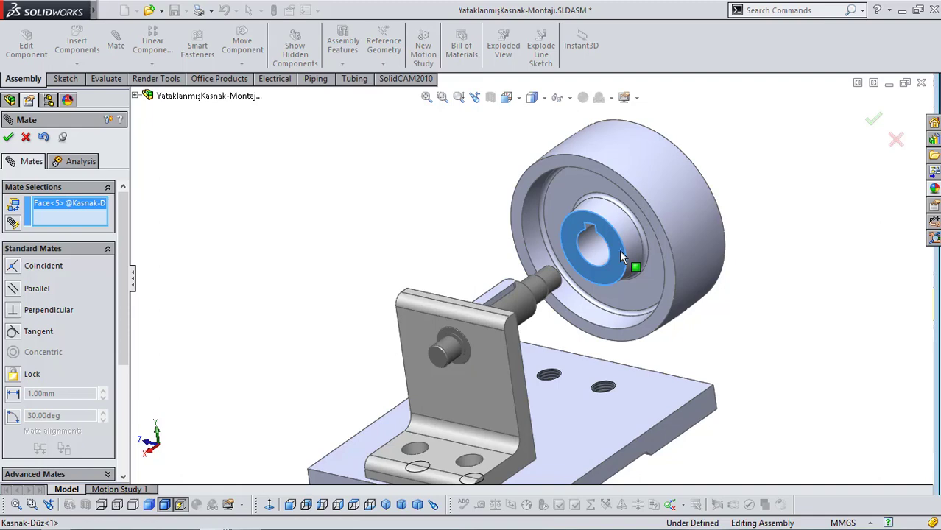
middle_click_drag(630, 340, 446, 328)
scroll(446, 326, "down", 5)
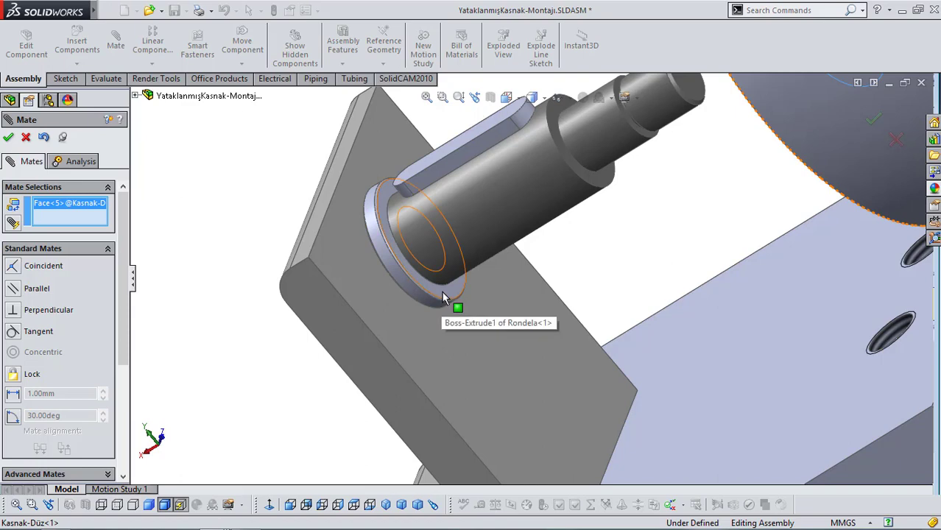
left_click(443, 297)
left_click(427, 315)
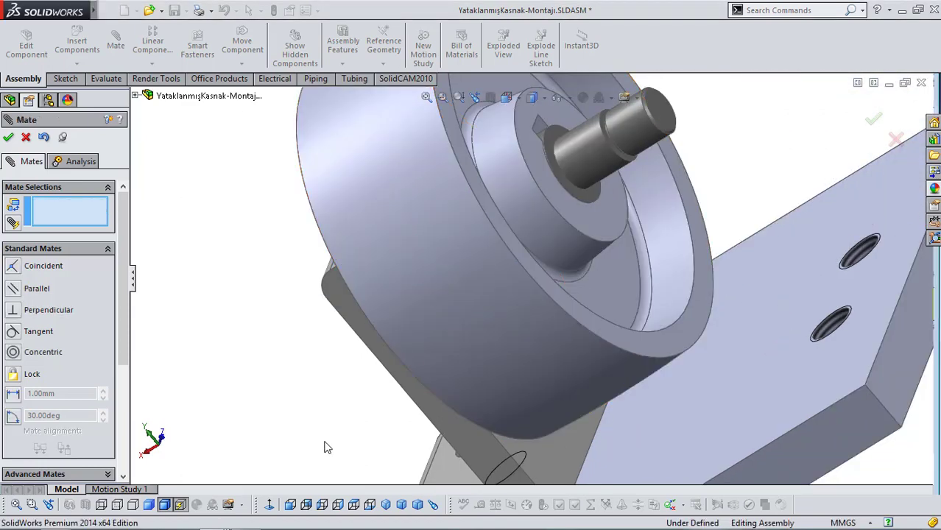
- Finish mating and inspect the mounted Kasnak-Düz pulley in the Trimetric view
left_click(400, 507)
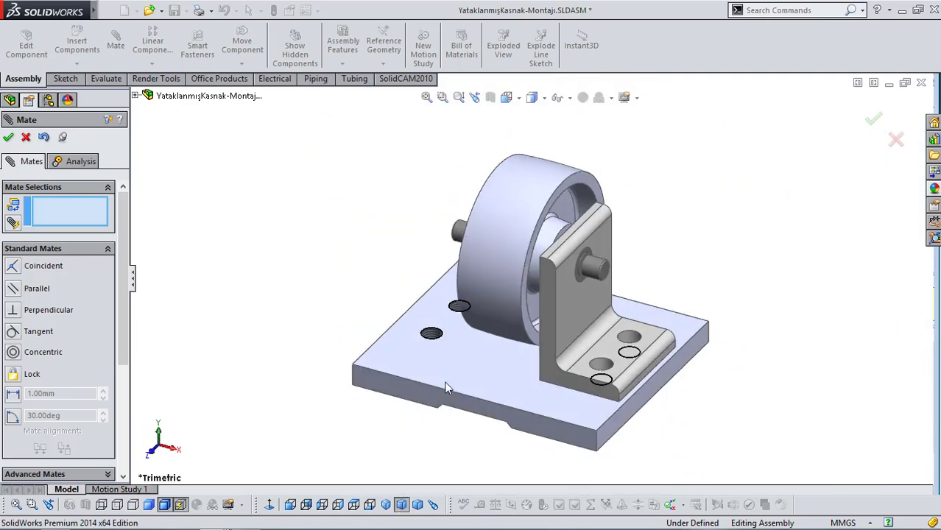
scroll(487, 275, "down", 5)
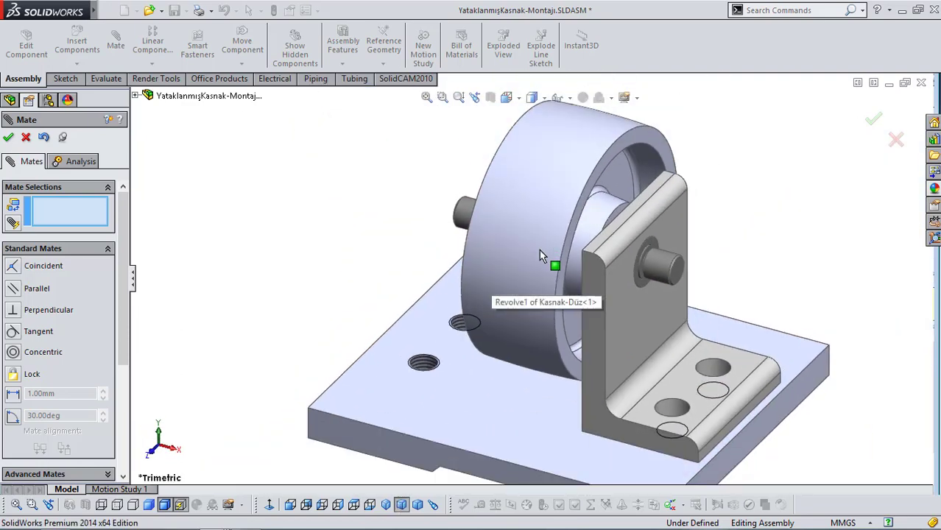
left_click(8, 138)
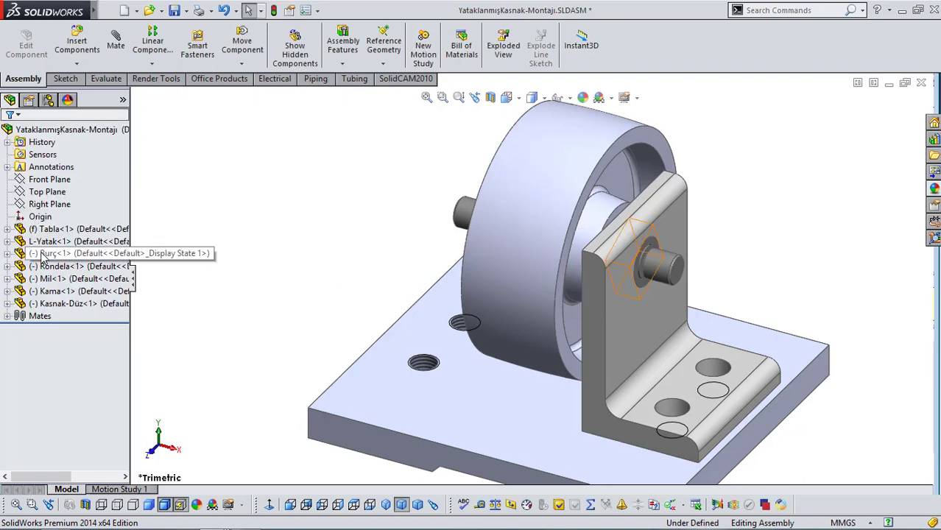
left_click(45, 304)
left_click(166, 238)
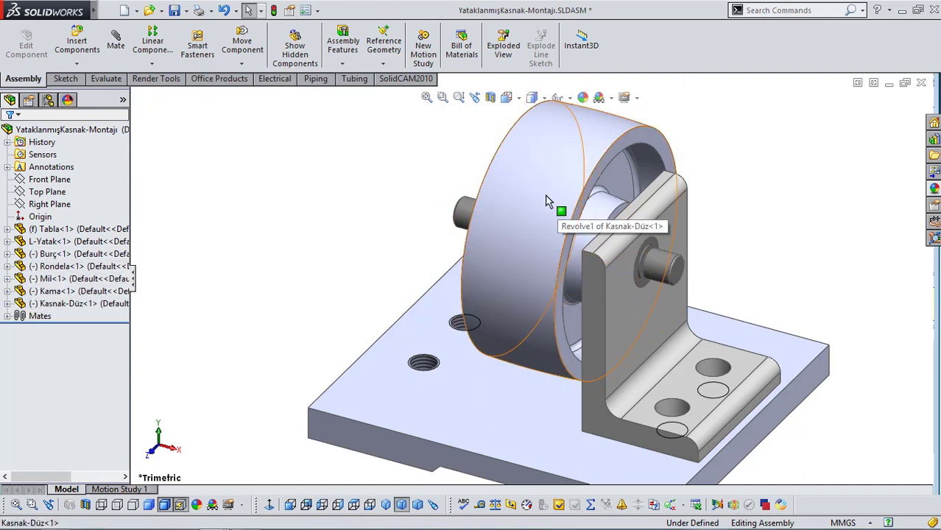
- Rotate the Kasnak-Düz pulley on its shaft to check its free motion, and restore the Trimetric view
left_click(537, 230)
left_click_drag(523, 287, 547, 212)
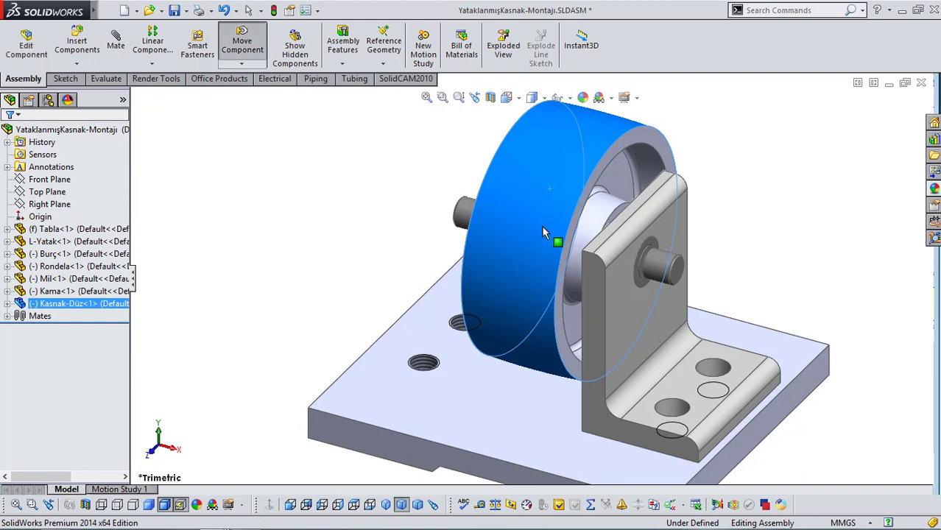
left_click(761, 226)
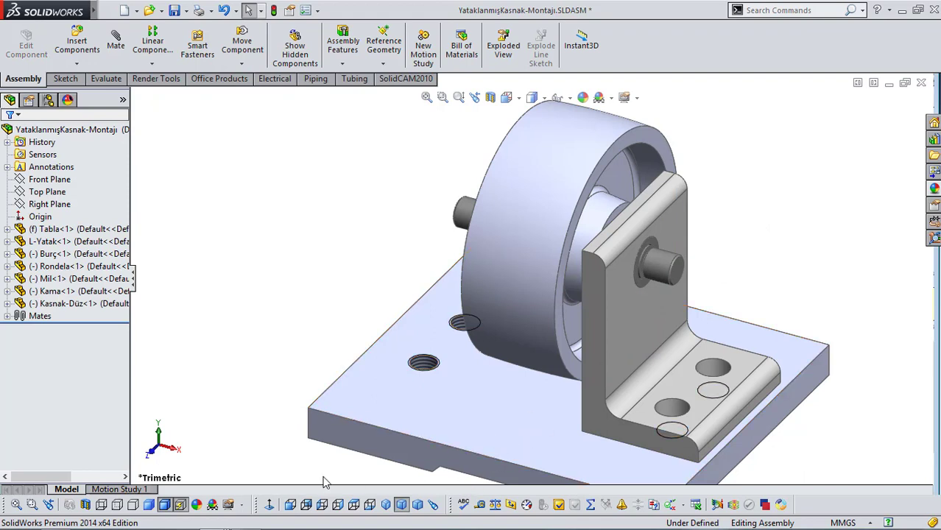
left_click(402, 505)
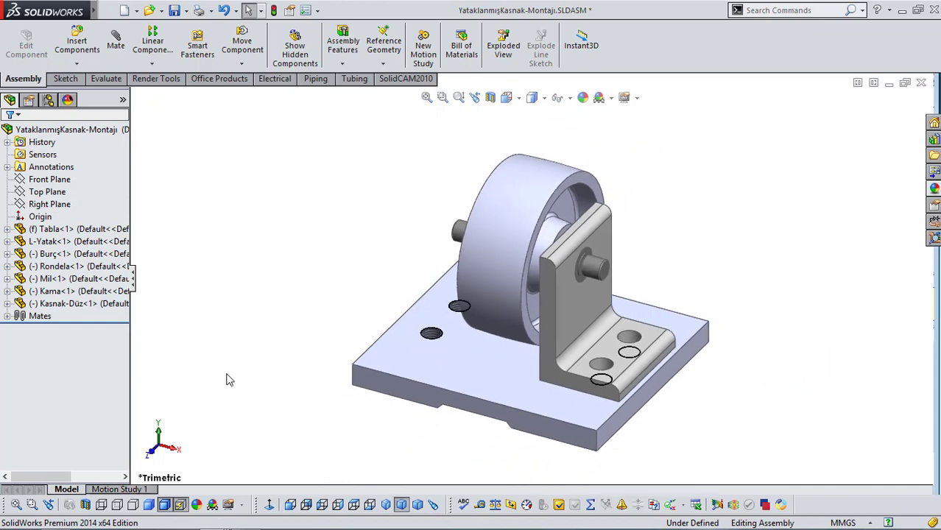
- Section the assembly on the Front Plane with no offset and examine the fit of the shaft, key, bushing and pulley
left_click(85, 506)
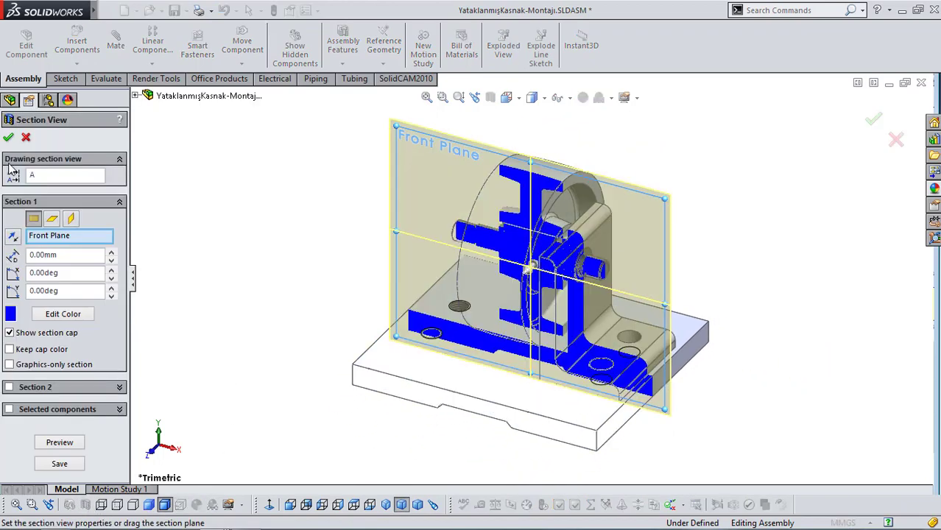
left_click(8, 138)
scroll(571, 265, "down", 8)
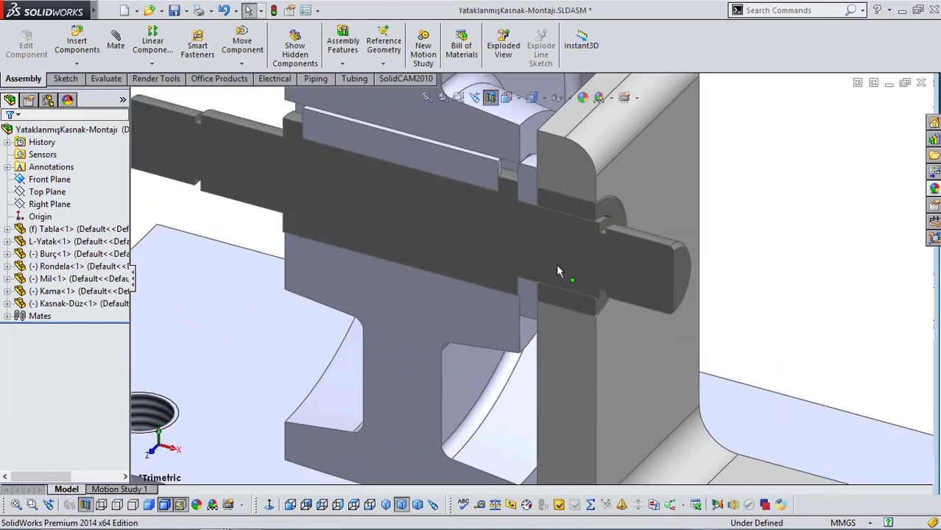
middle_click_drag(576, 260, 543, 257)
key("f")
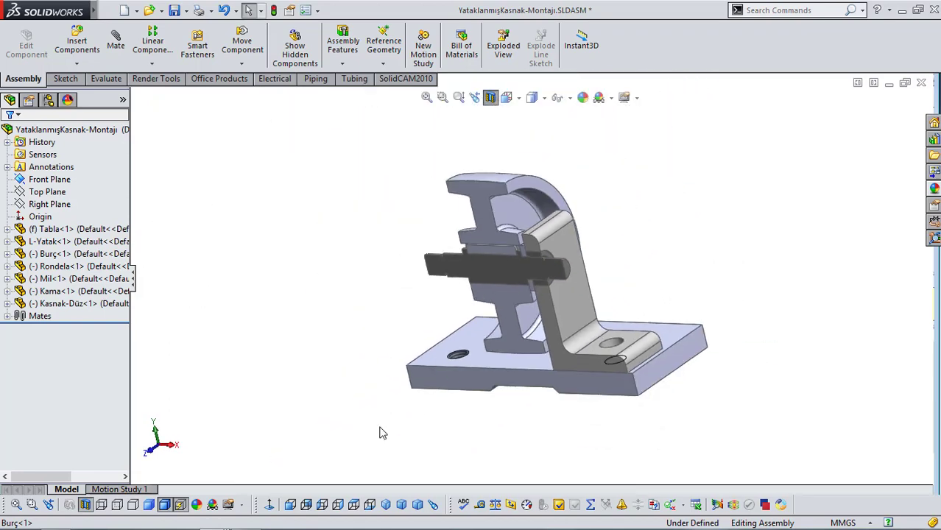
left_click(401, 505)
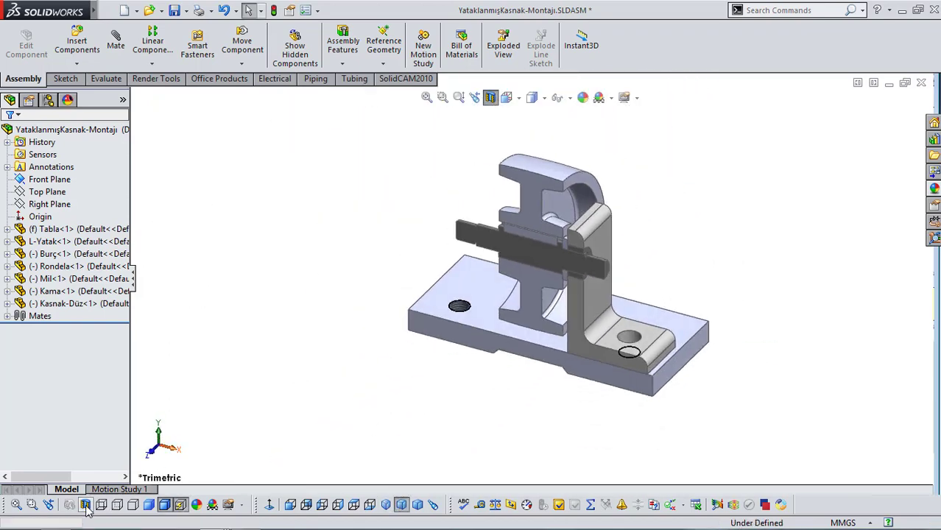
- Turn off the section view and save the assembly
left_click(85, 505)
left_click(174, 10)
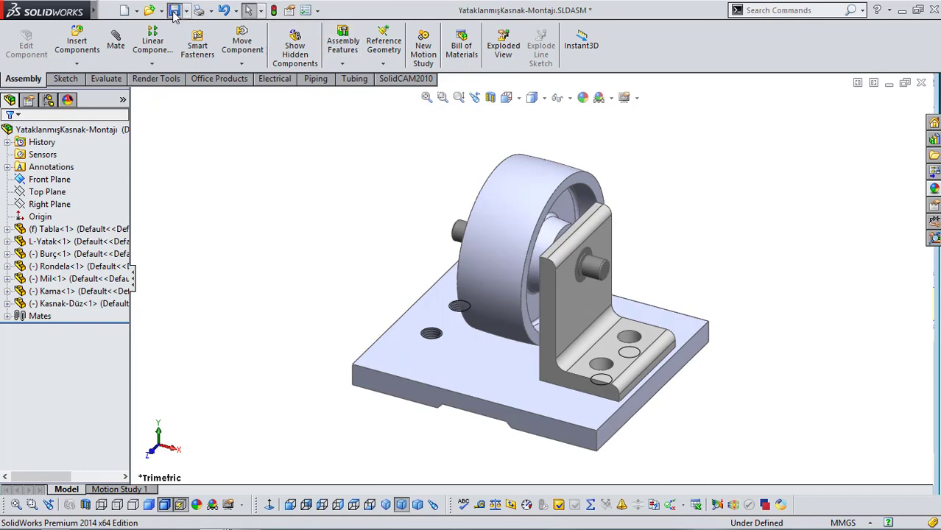
left_click(439, 216)
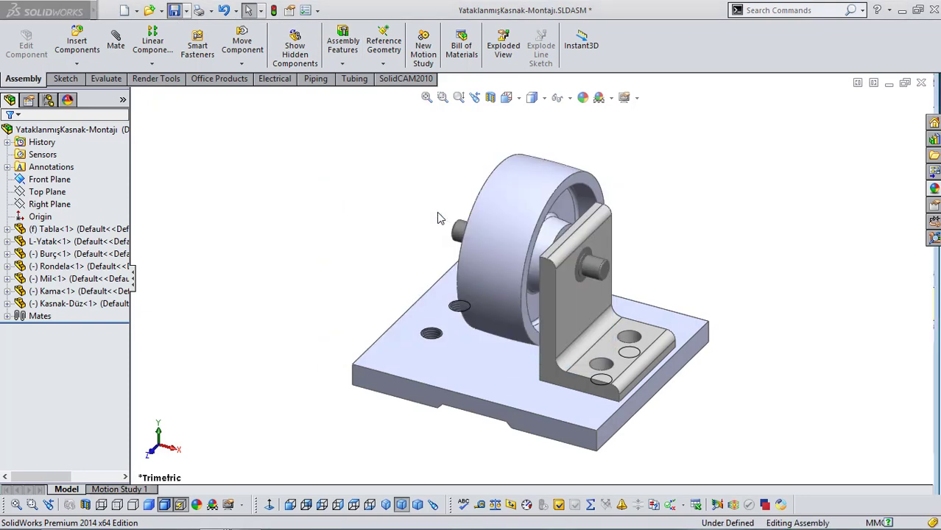
- Open the Mil shaft part in its own window from the assembly
scroll(528, 272, "down", 5)
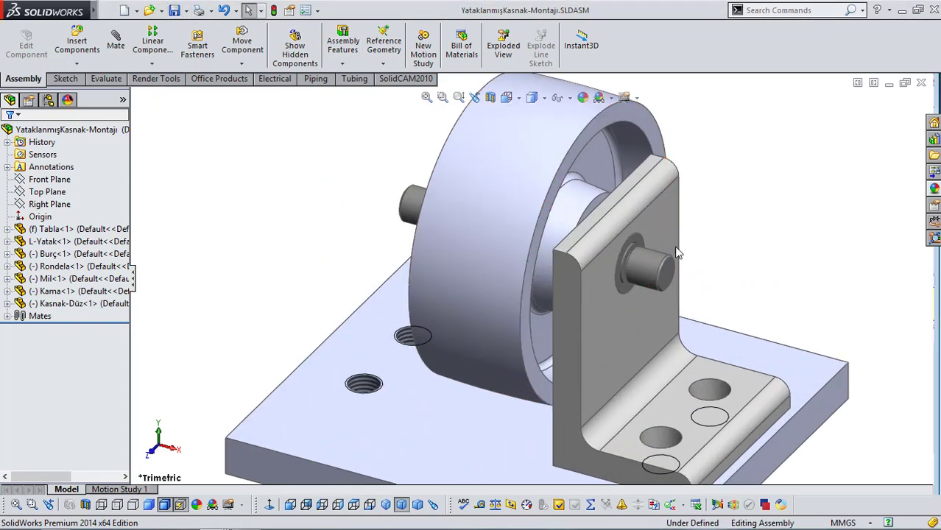
scroll(671, 270, "down", 5)
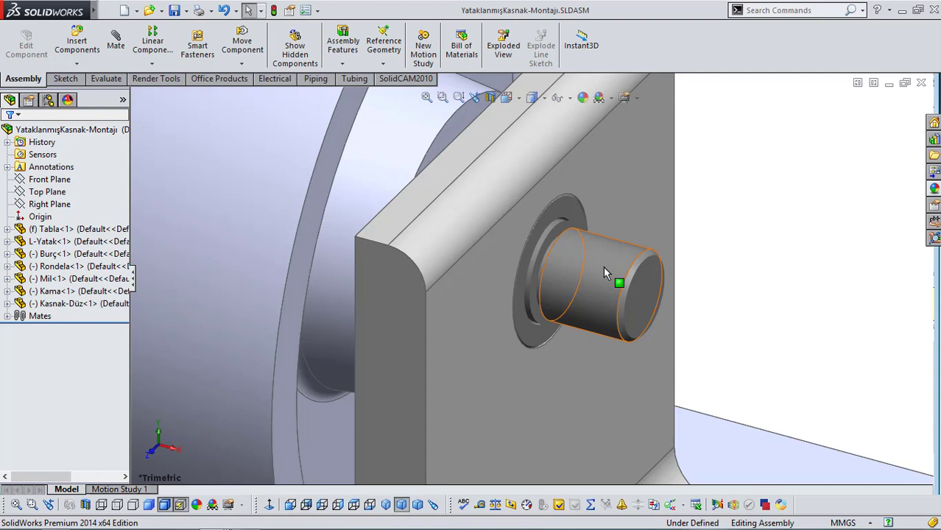
left_click(604, 268)
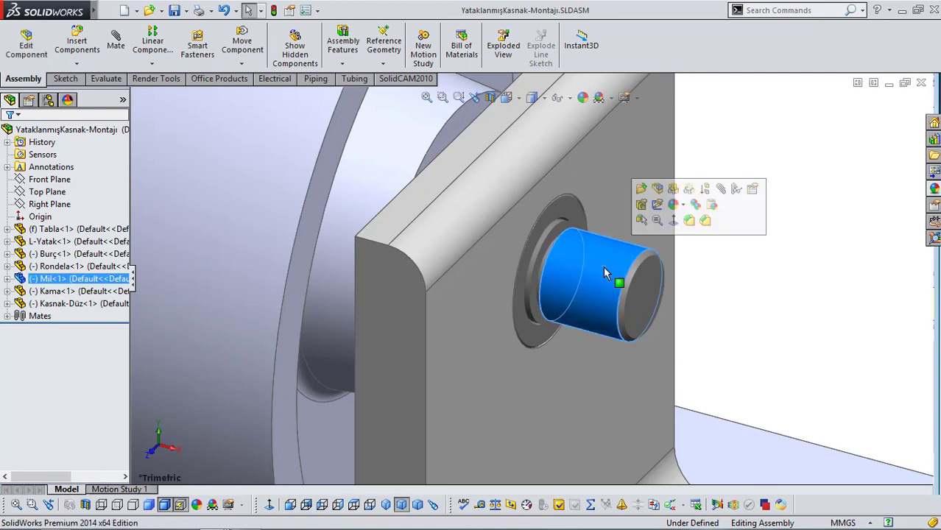
left_click(640, 189)
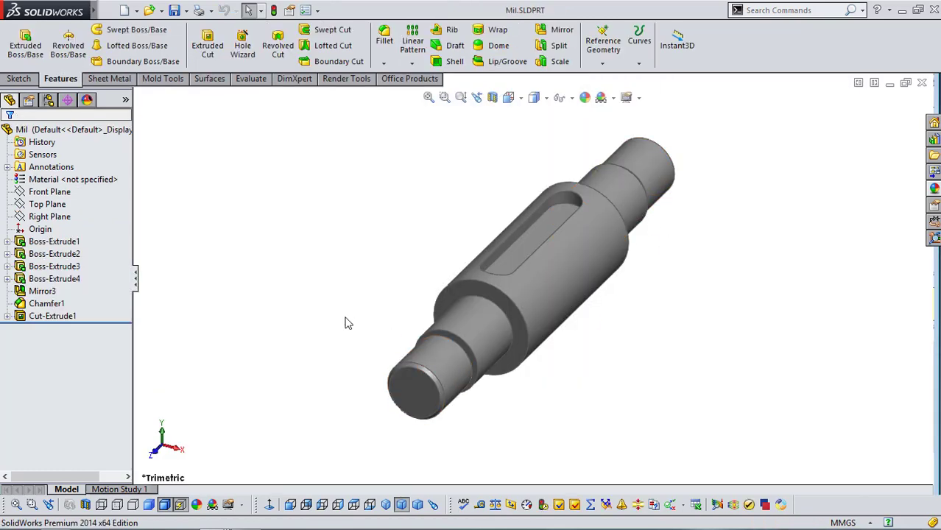
- Add 16 mm cosmetic threads, Standard None and Up to Next, to the outer circular edges at both ends of the Mil shaft
middle_click_drag(348, 323, 294, 352)
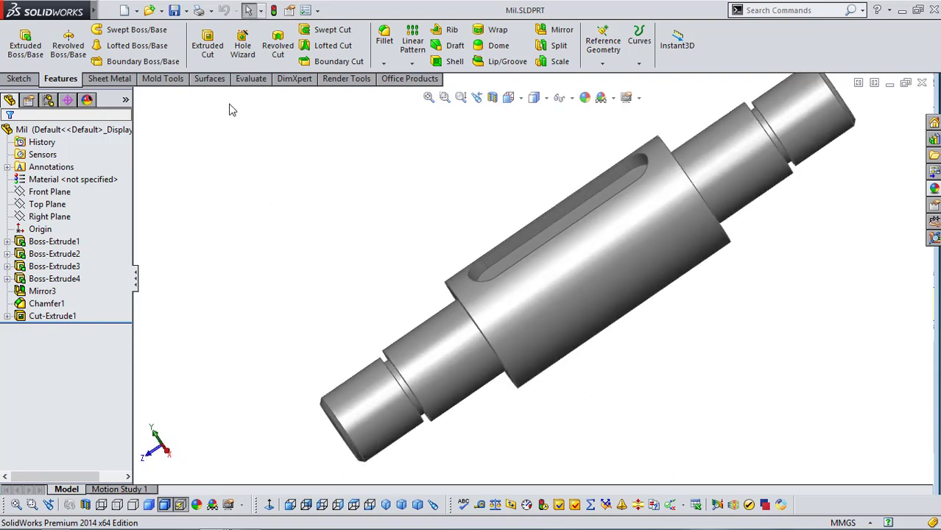
mouse_move(95, 14)
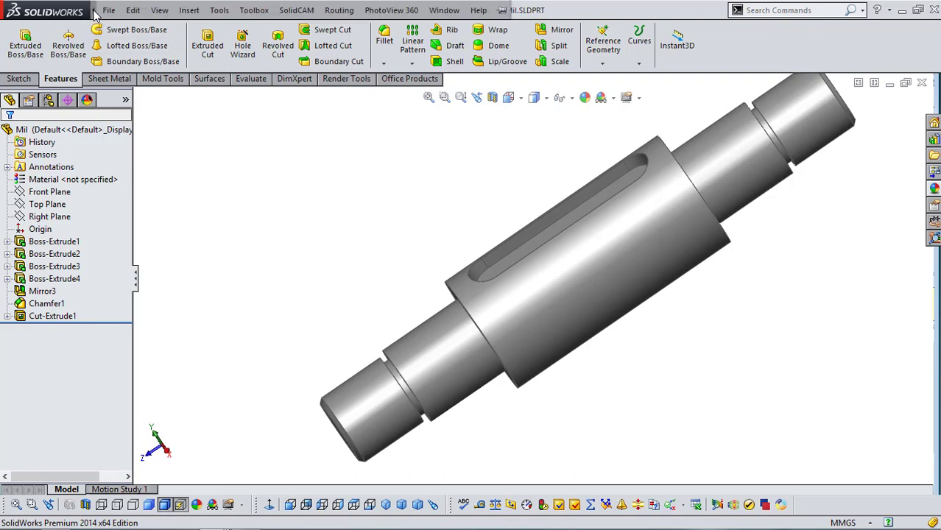
left_click(189, 10)
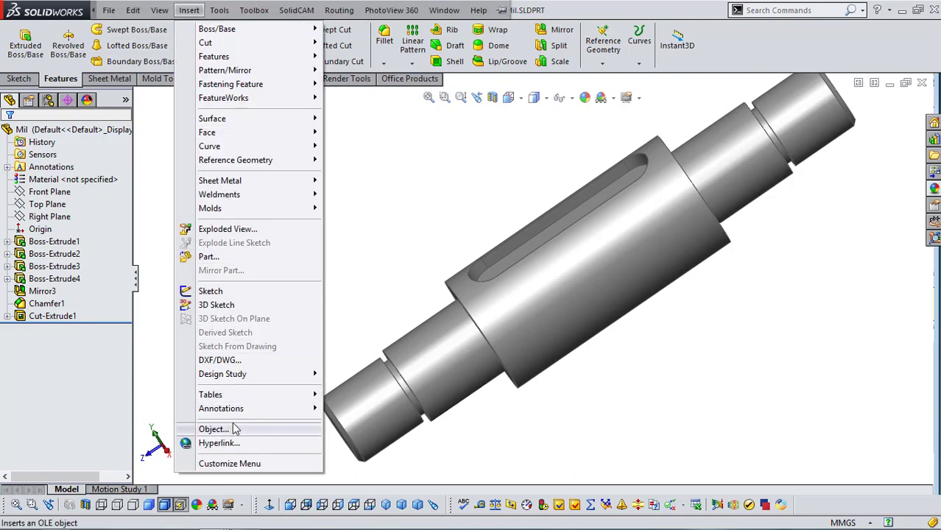
mouse_move(249, 376)
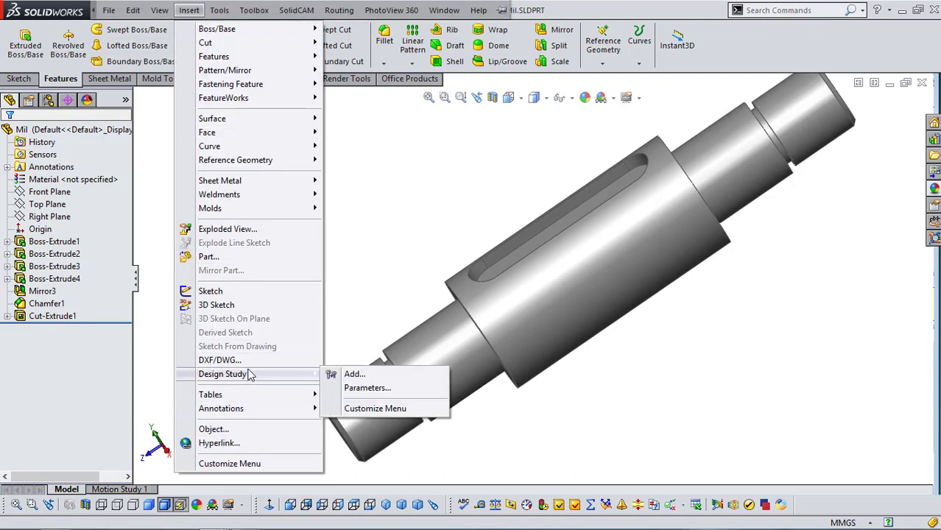
mouse_move(256, 410)
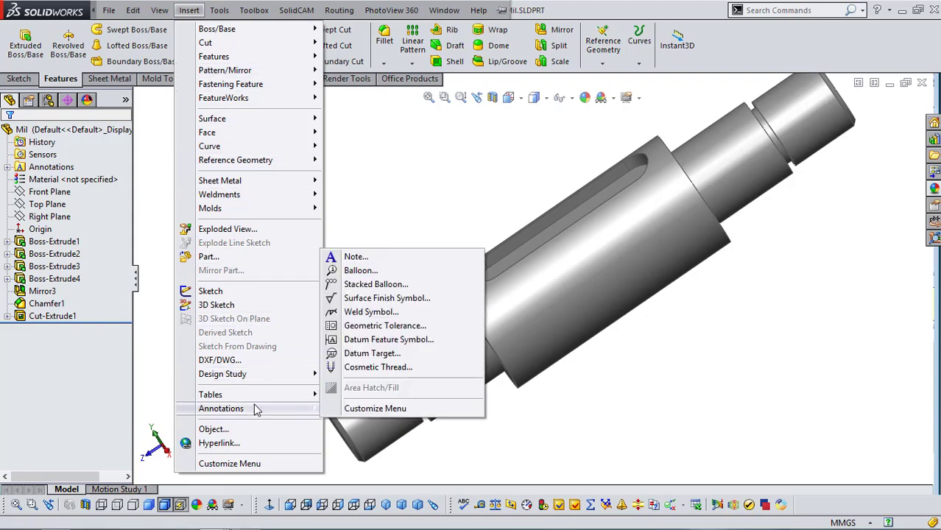
left_click(360, 368)
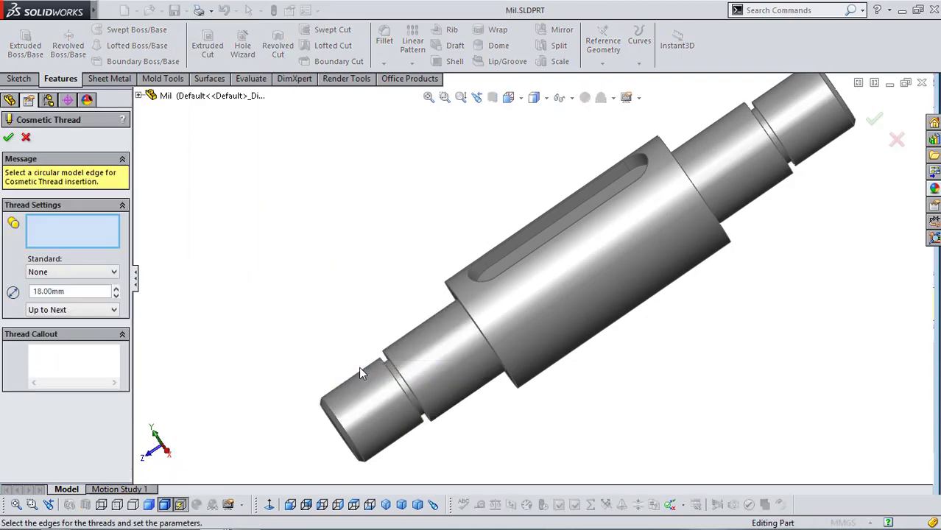
left_click(338, 423)
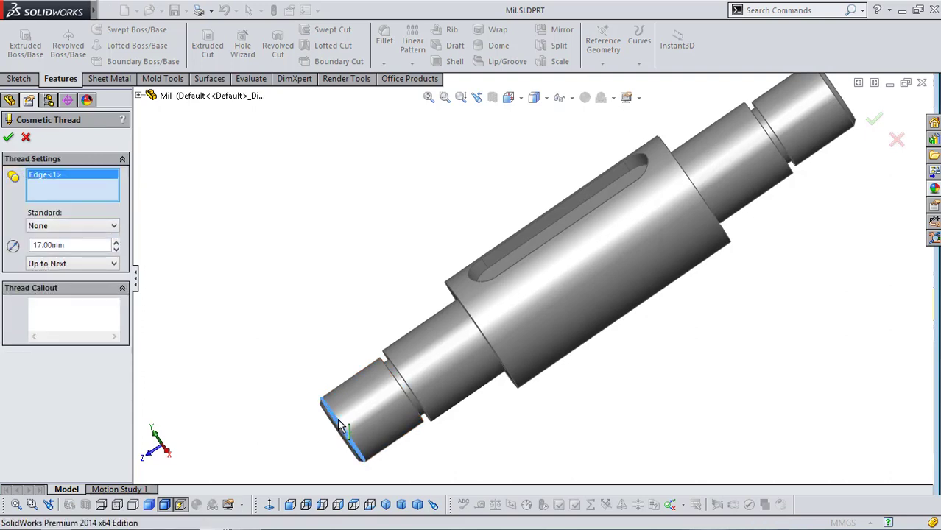
left_click(835, 98)
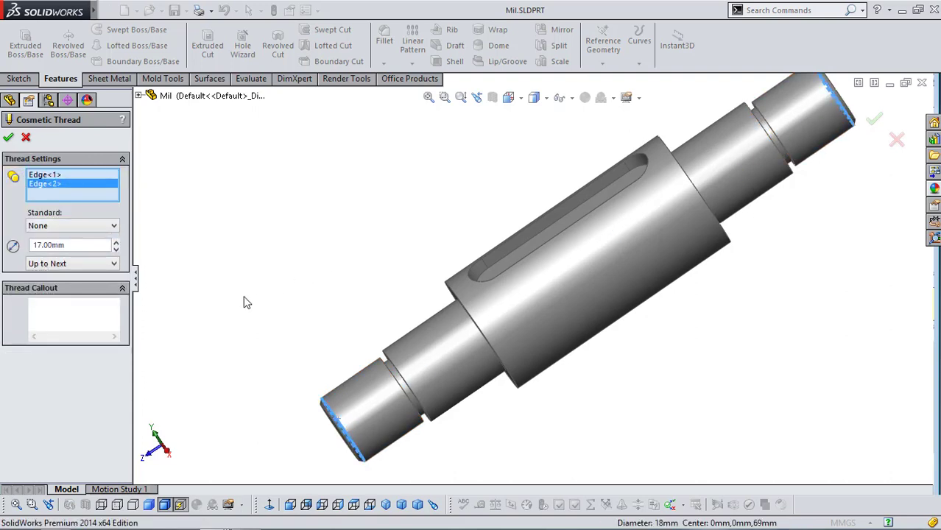
double_click(76, 245)
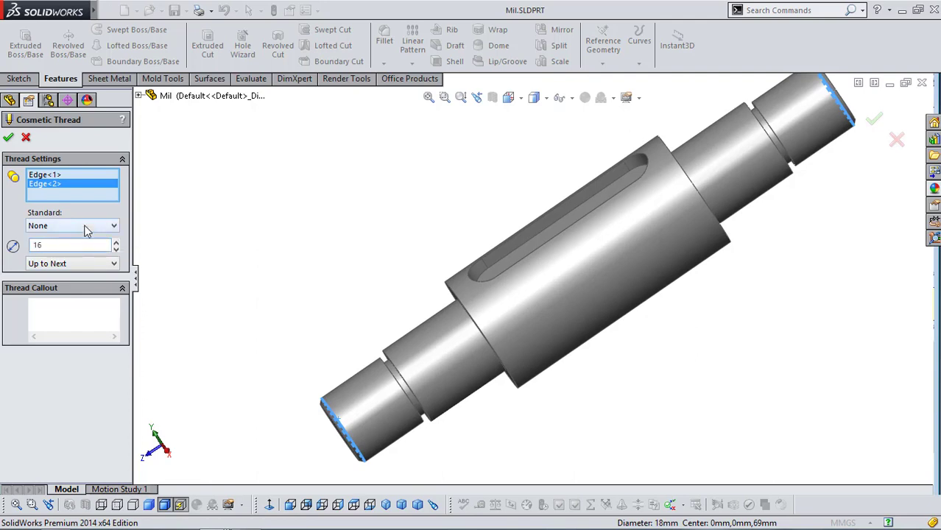
left_click(8, 138)
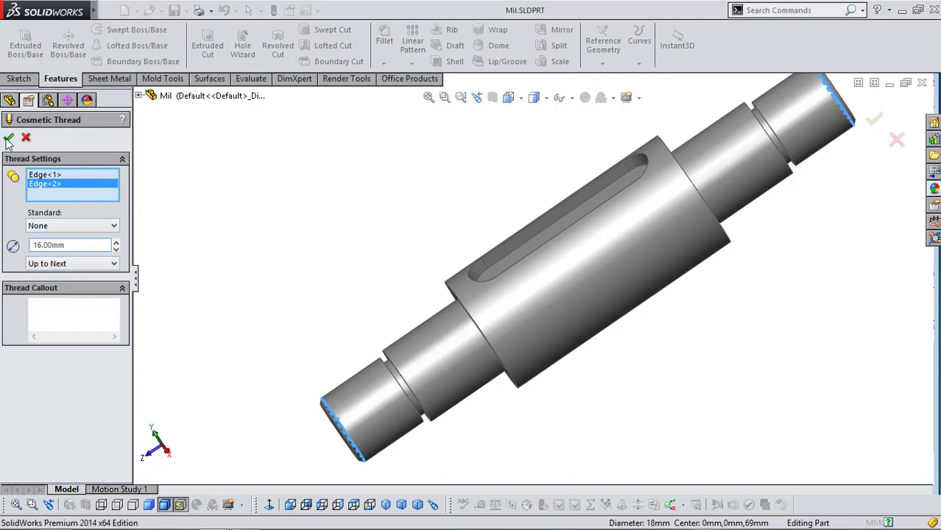
- Examine the cosmetic threads on both shaft ends from the side, the front and an oblique angle
key("f")
middle_click_drag(296, 320, 508, 365)
scroll(508, 365, "up", 5)
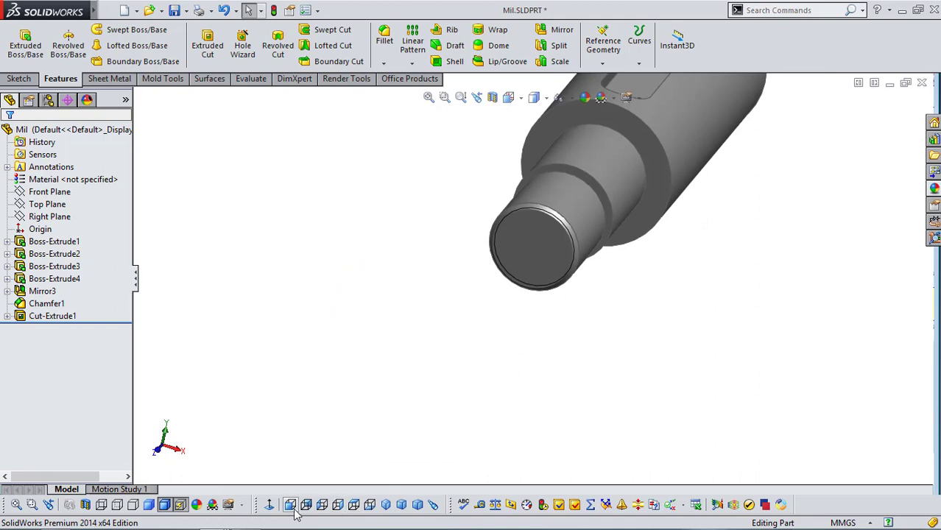
left_click(338, 506)
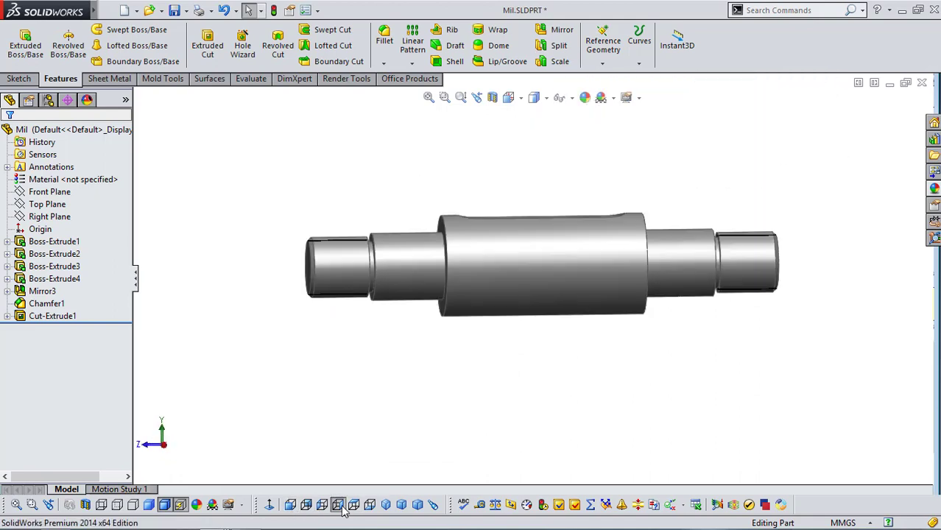
left_click(290, 505)
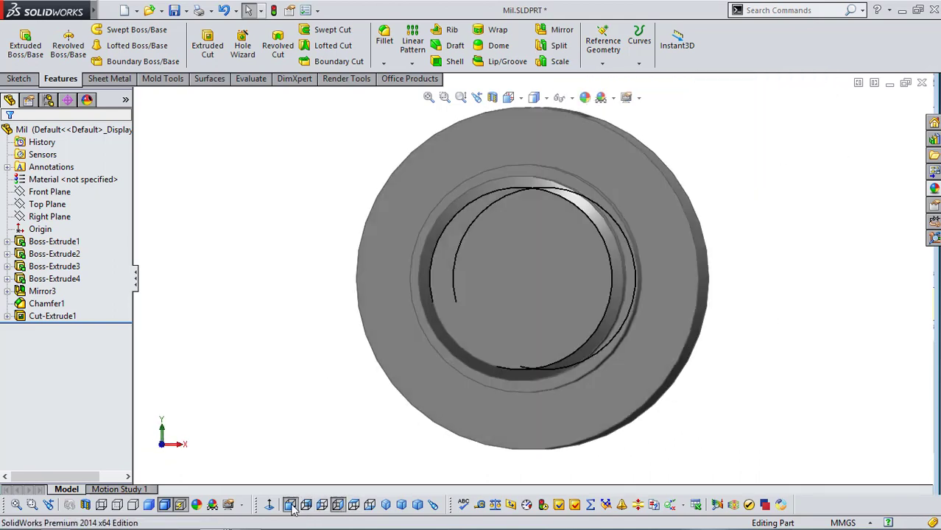
scroll(533, 252, "up", 3)
middle_click_drag(534, 252, 493, 309)
middle_click_drag(311, 336, 277, 358)
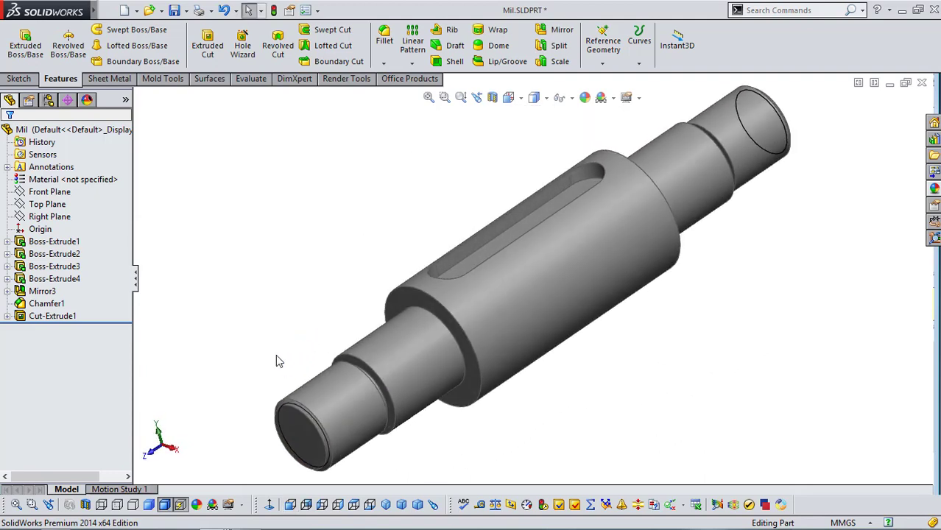
- Enable shaded cosmetic threads in the Mil part's Detailing document properties
left_click(305, 10)
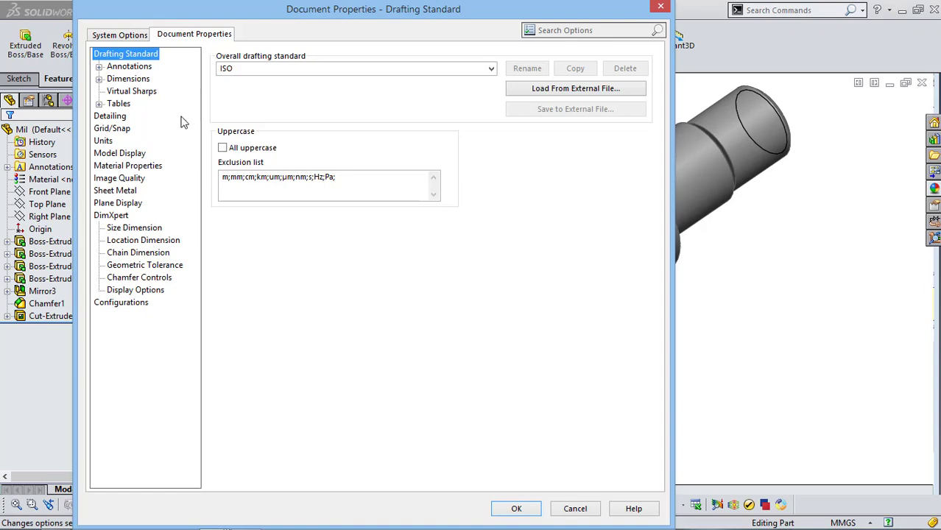
left_click(114, 118)
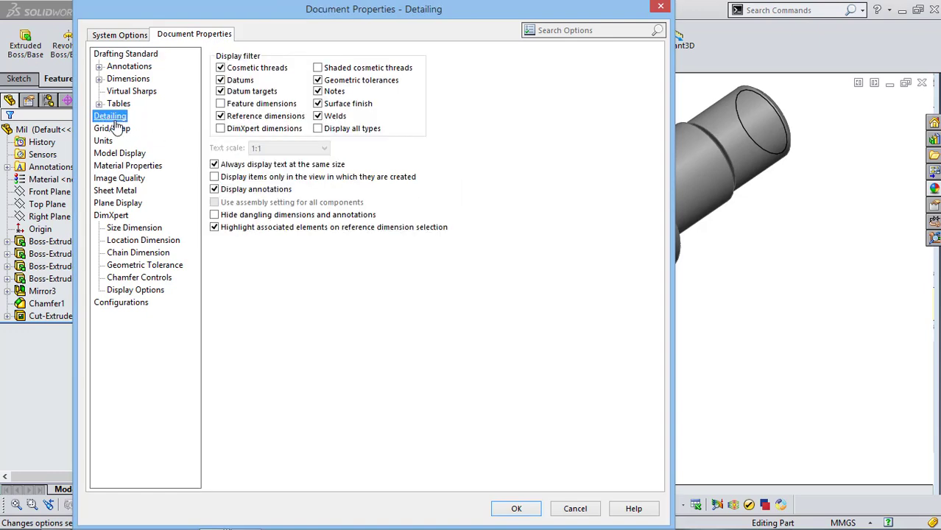
left_click(317, 68)
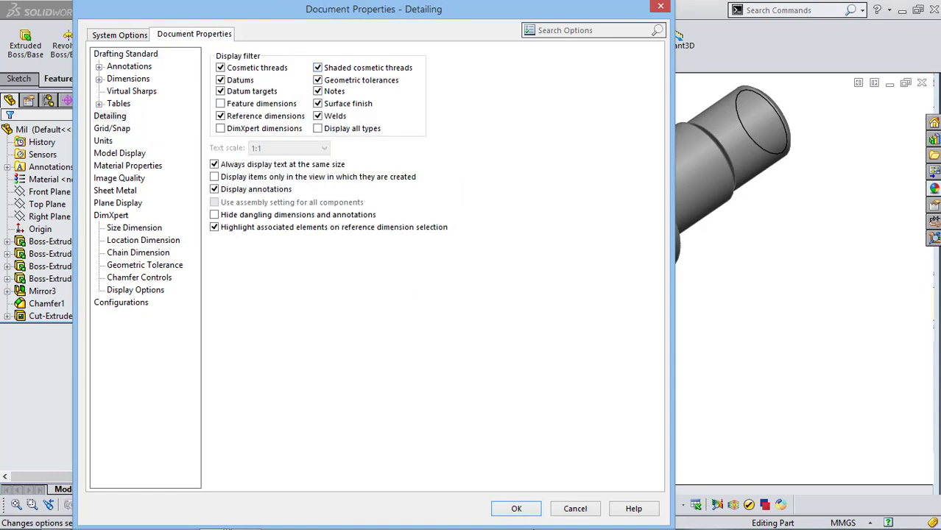
left_click(508, 509)
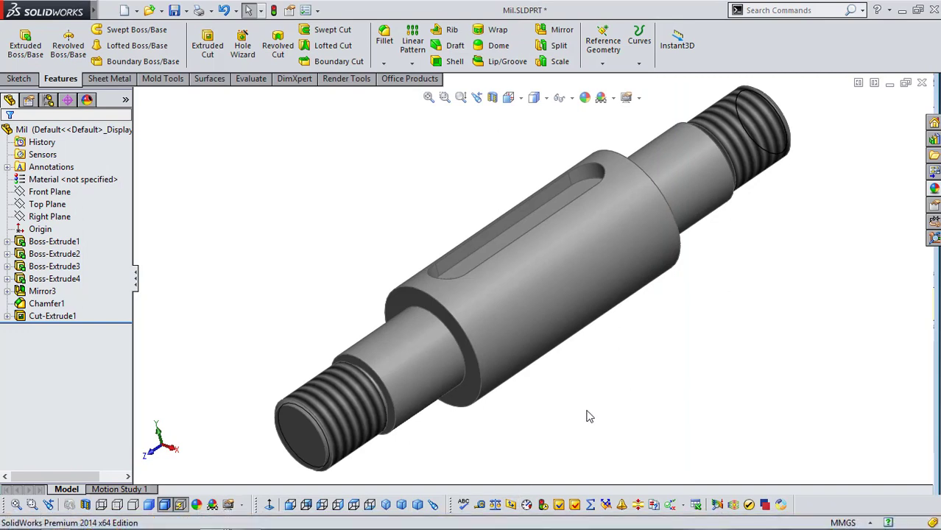
- Save the Mil part in the Trimetric view and return to the YataklanmışKasnak-Montajı assembly, showing the whole model
left_click(401, 505)
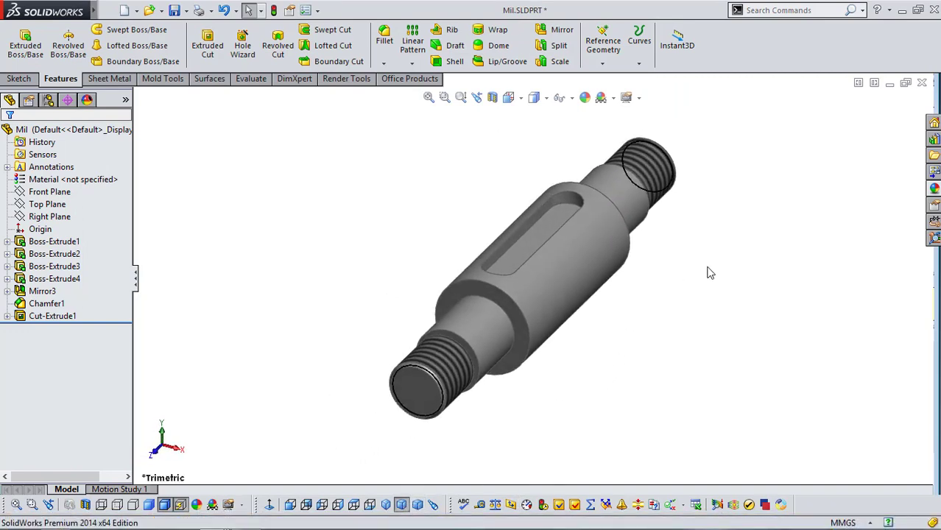
key("ctrl+s")
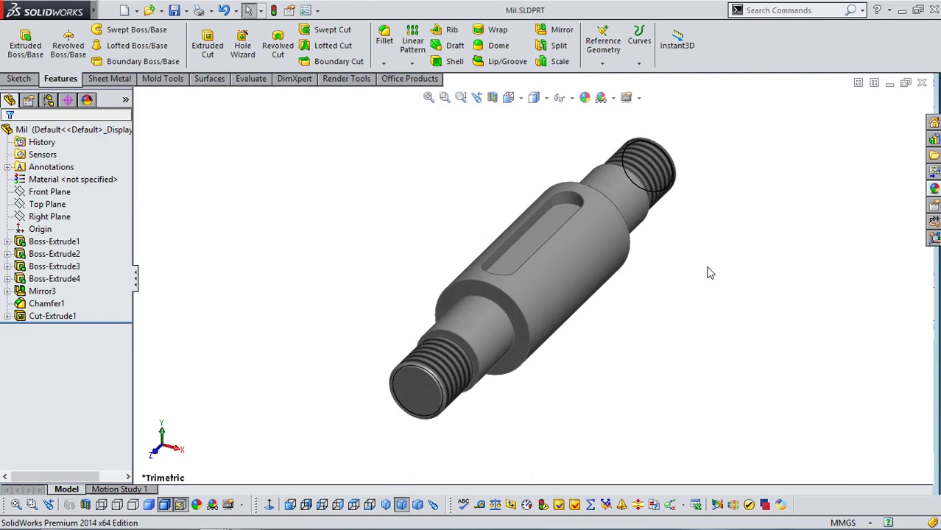
key("ctrl+Tab")
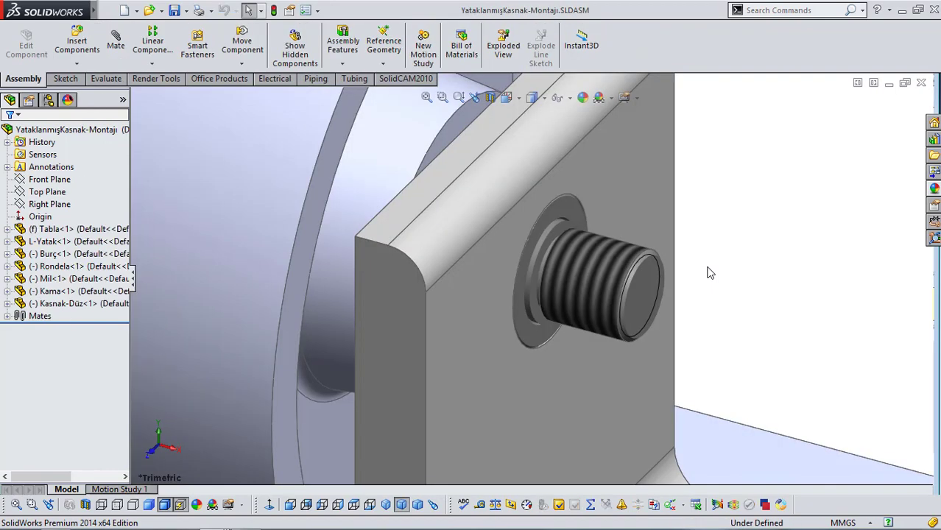
key("f")
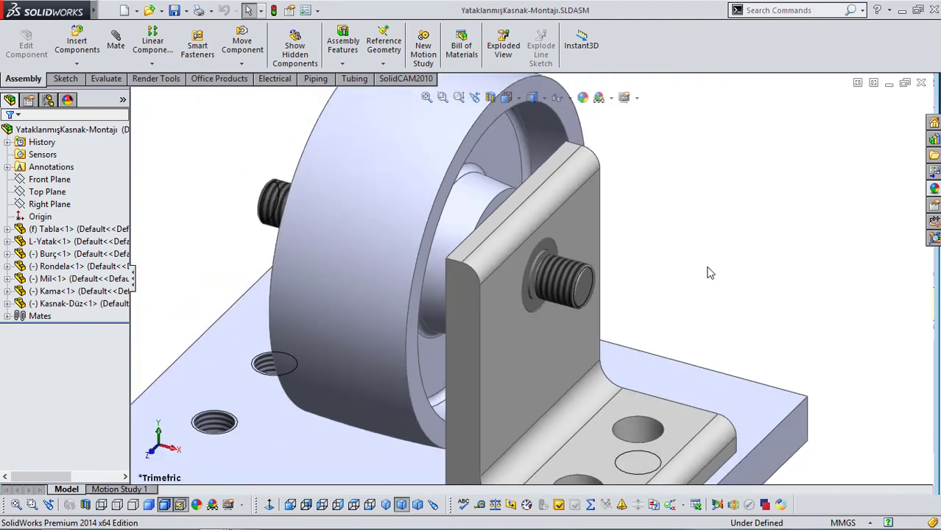
- Insert the M18-Somun nut beside the threaded shaft end and rotate it so its bore faces the L-Yatak bracket
middle_click_drag(711, 274, 689, 248)
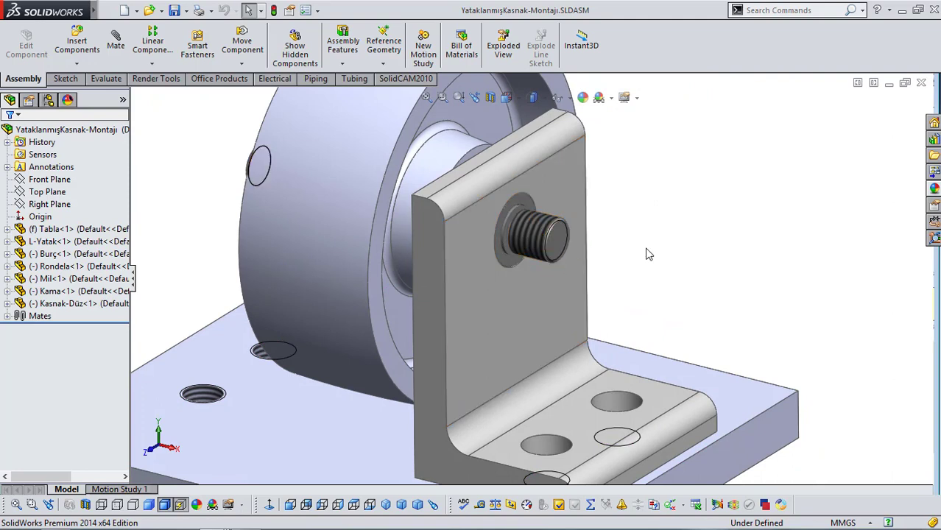
left_click(77, 43)
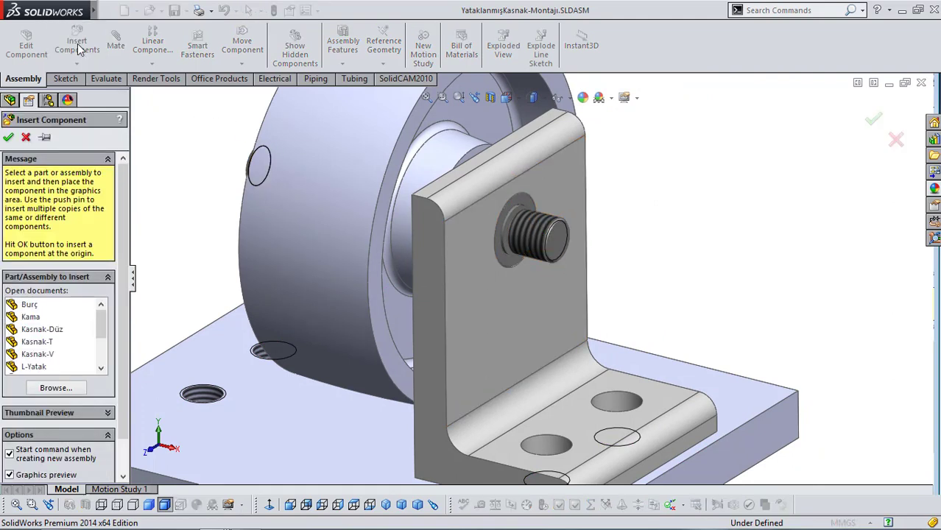
scroll(87, 339, "down", 2)
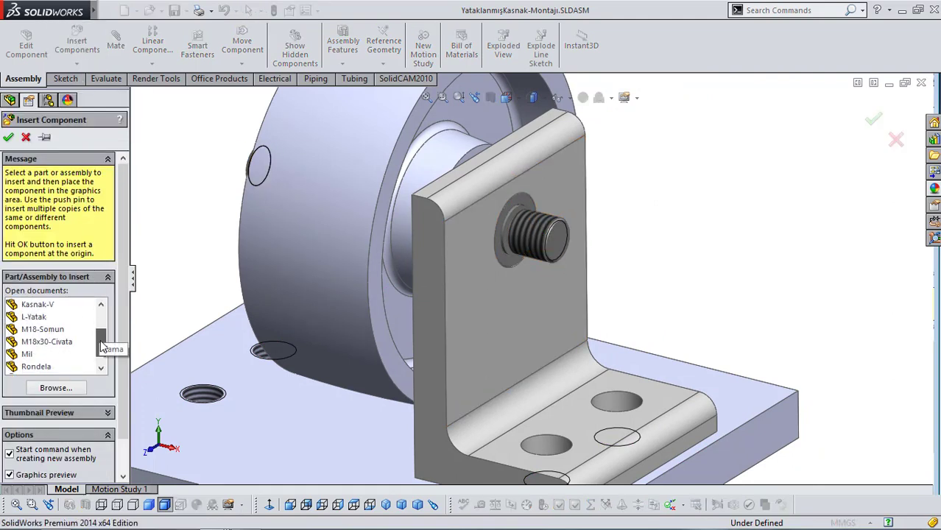
left_click(53, 329)
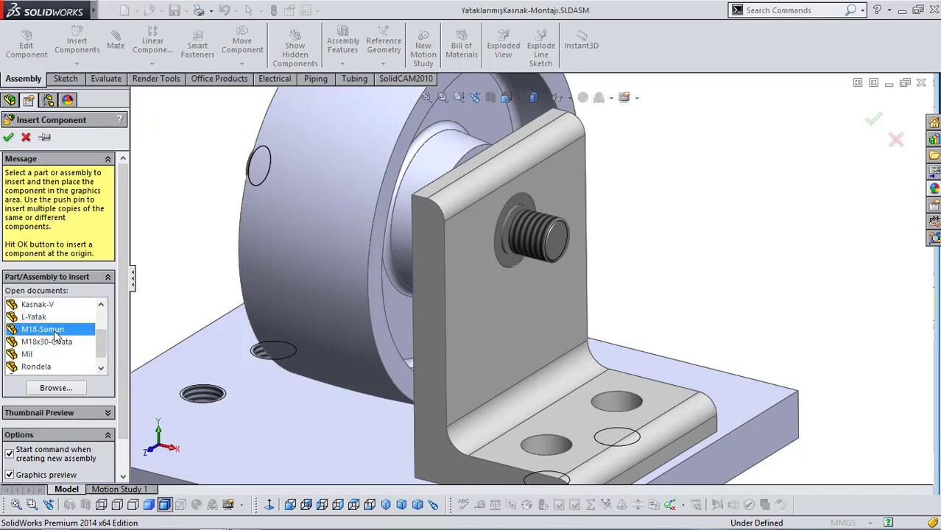
left_click(678, 190)
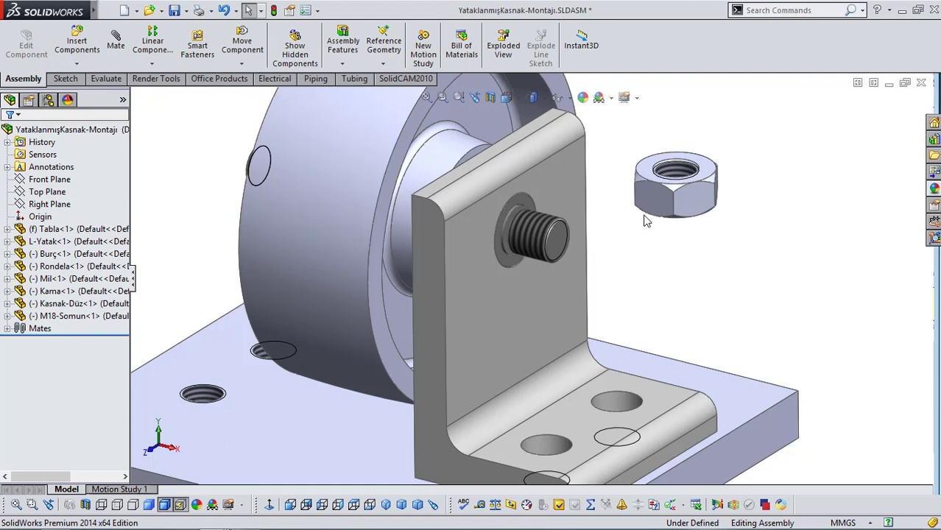
right_click_drag(628, 177, 696, 223)
key("Escape")
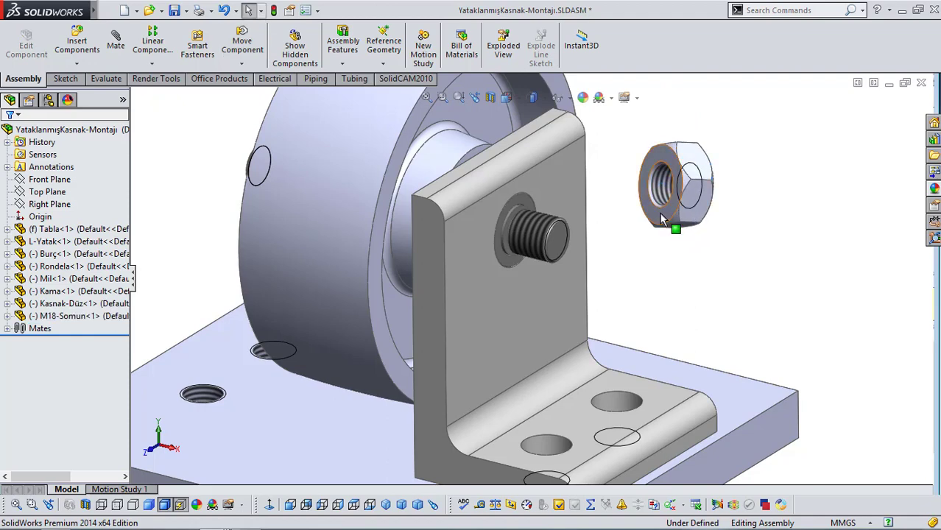
- Examine the shaft's groove between the bracket-side washer and the threaded end, up close and in the Front view
scroll(516, 221, "down", 5)
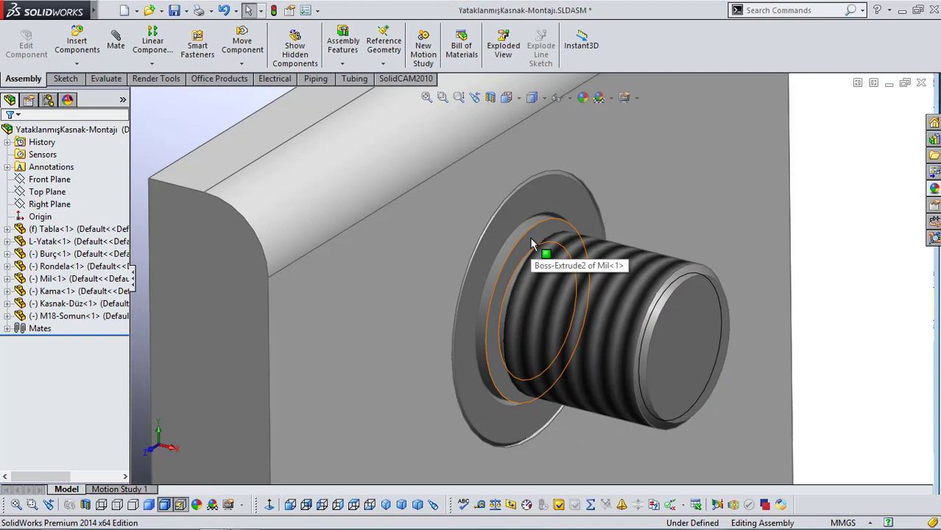
scroll(541, 270, "up", 5)
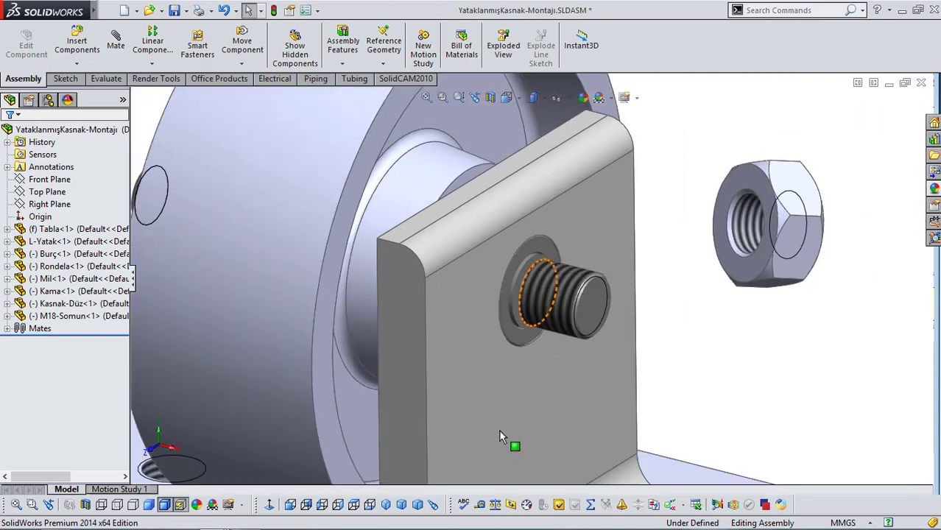
left_click(290, 504)
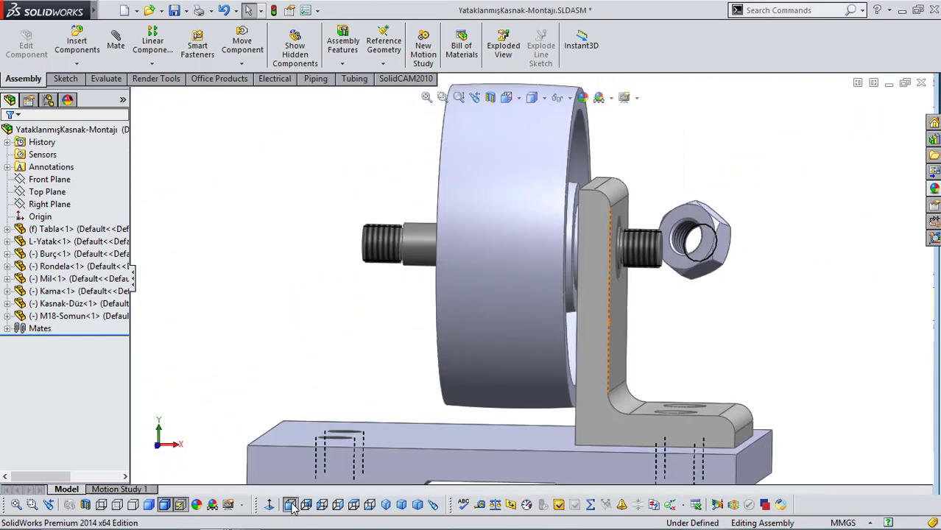
scroll(633, 271, "down", 8)
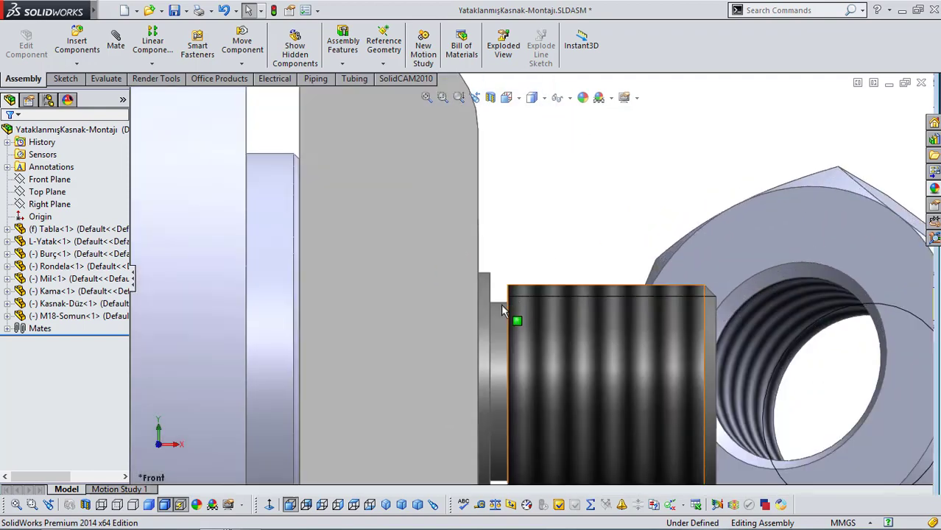